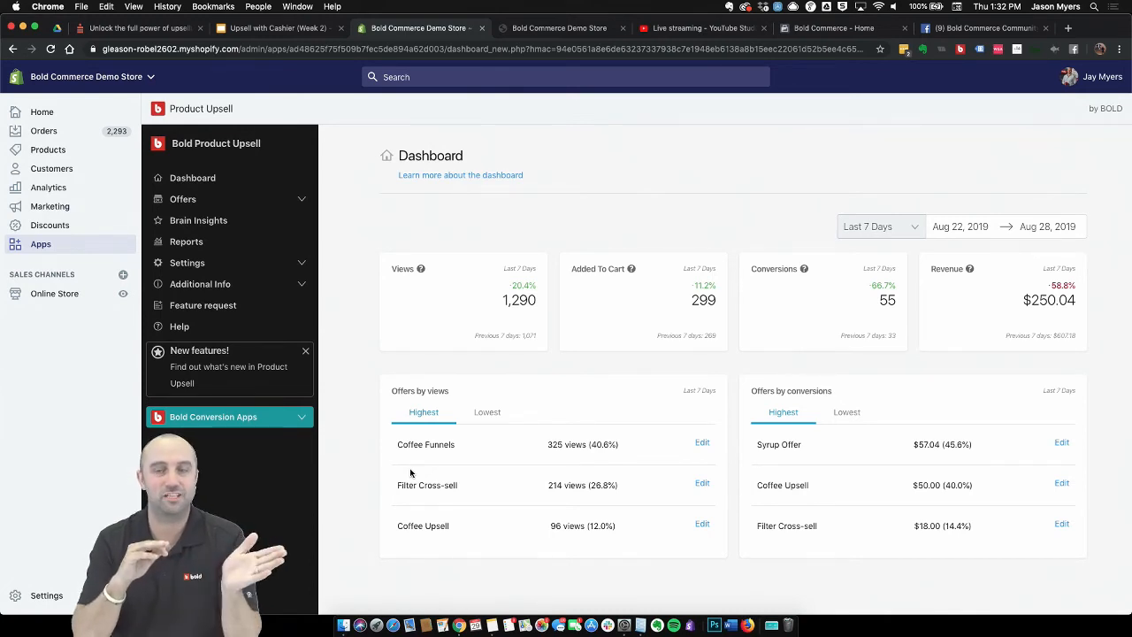
Open the list of current upsell offers and deactivate the Syrup Offer.
click(201, 207)
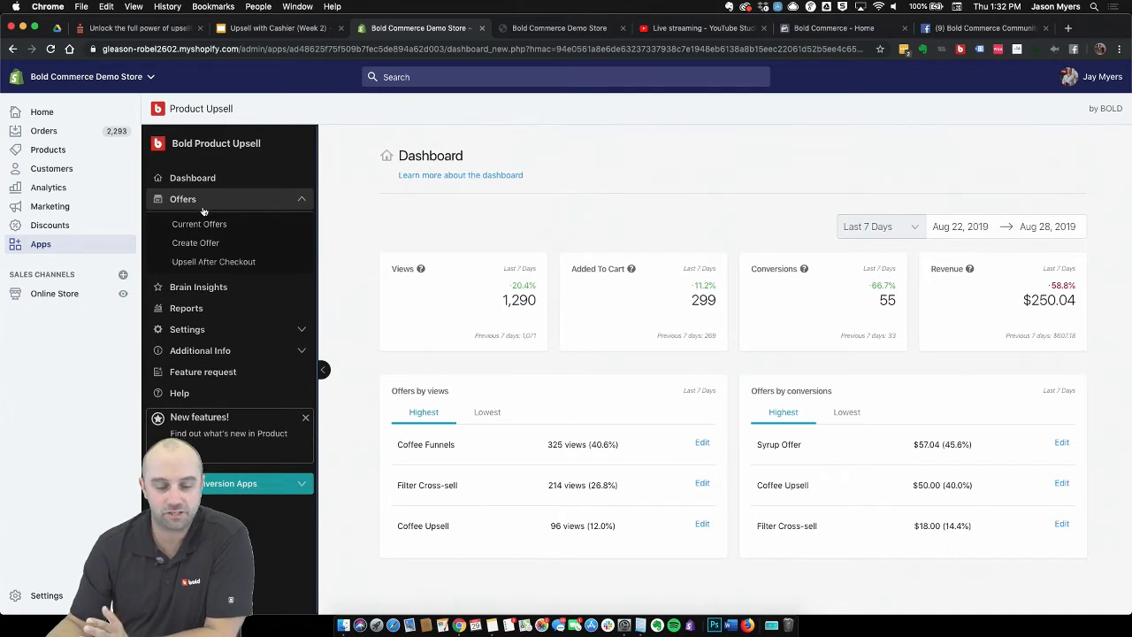
click(227, 224)
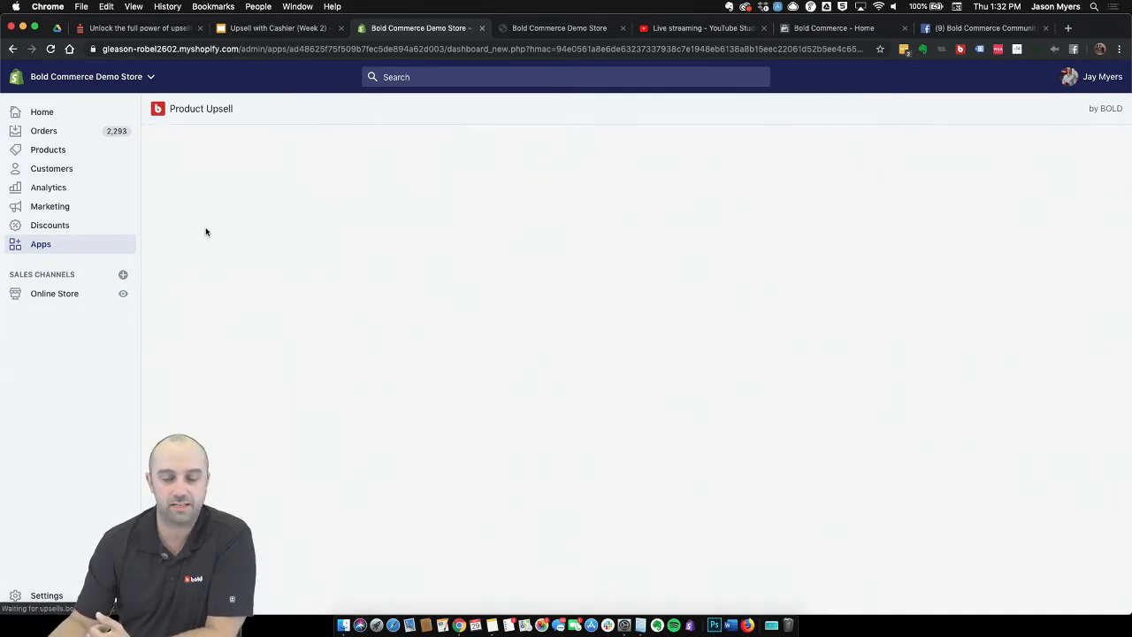
scroll(802, 458, down, 1)
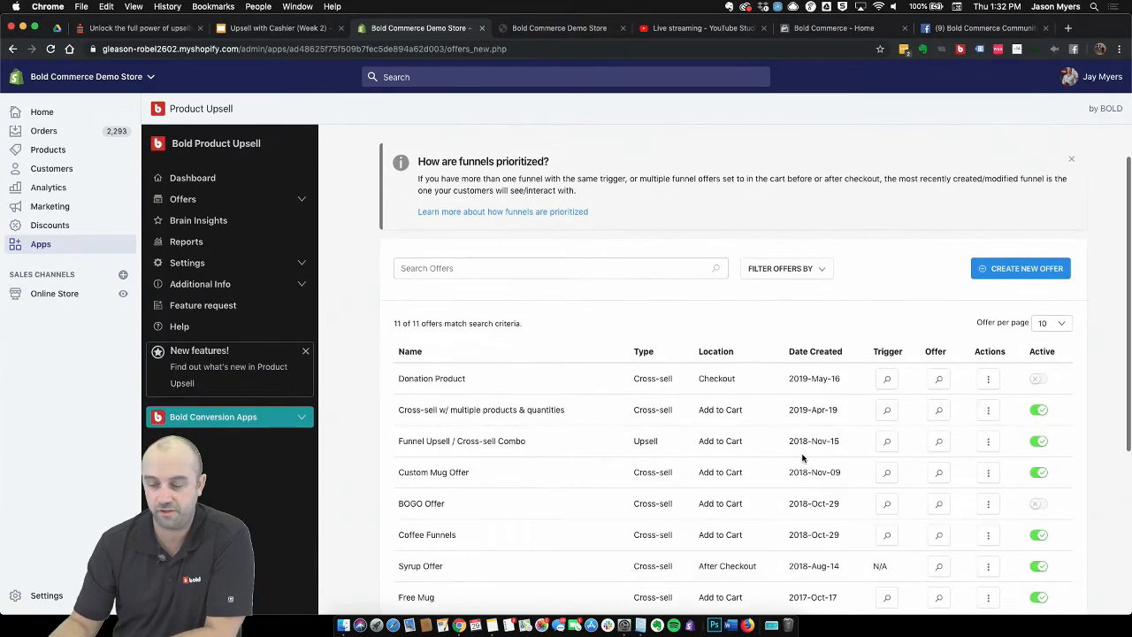
scroll(802, 457, down, 3)
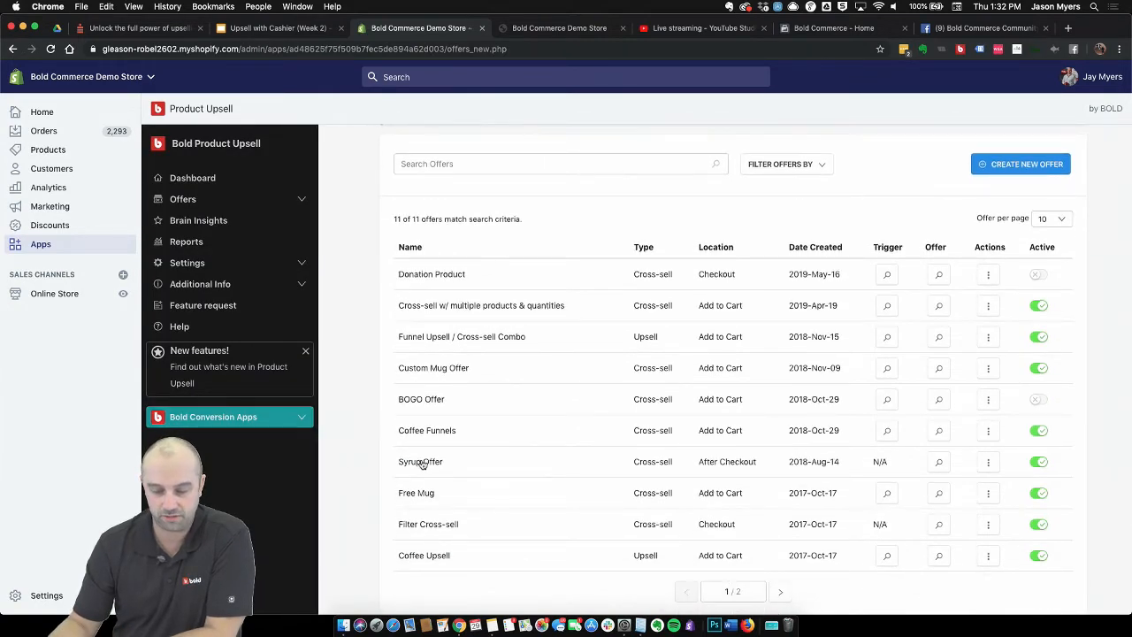
click(1040, 462)
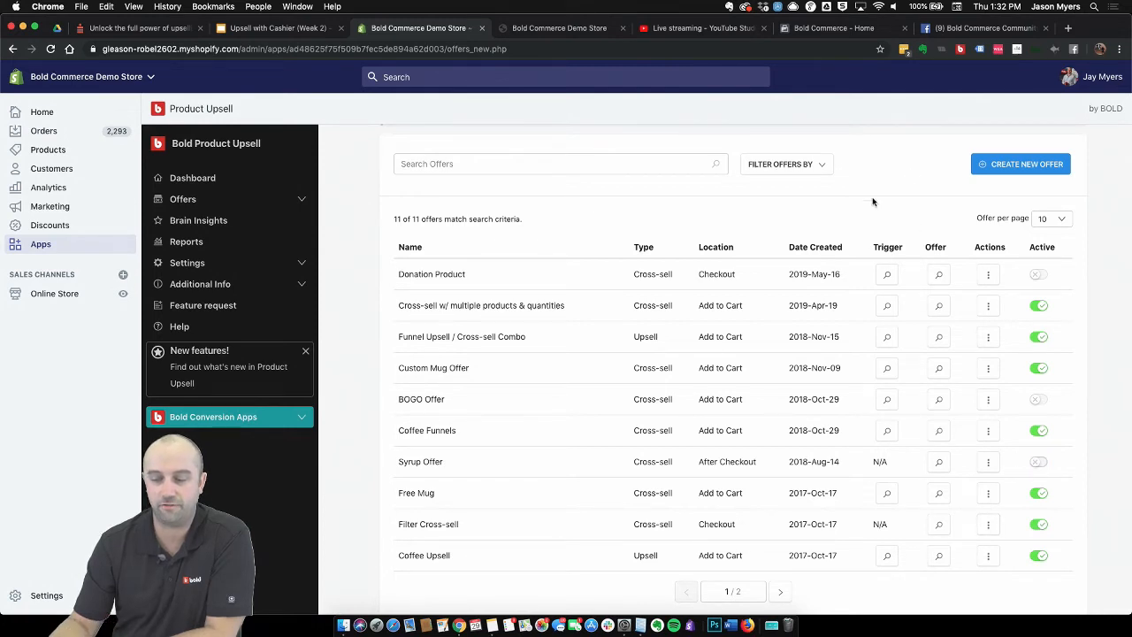
Create a new upsell offer named "Upsell after checkout".
click(1026, 165)
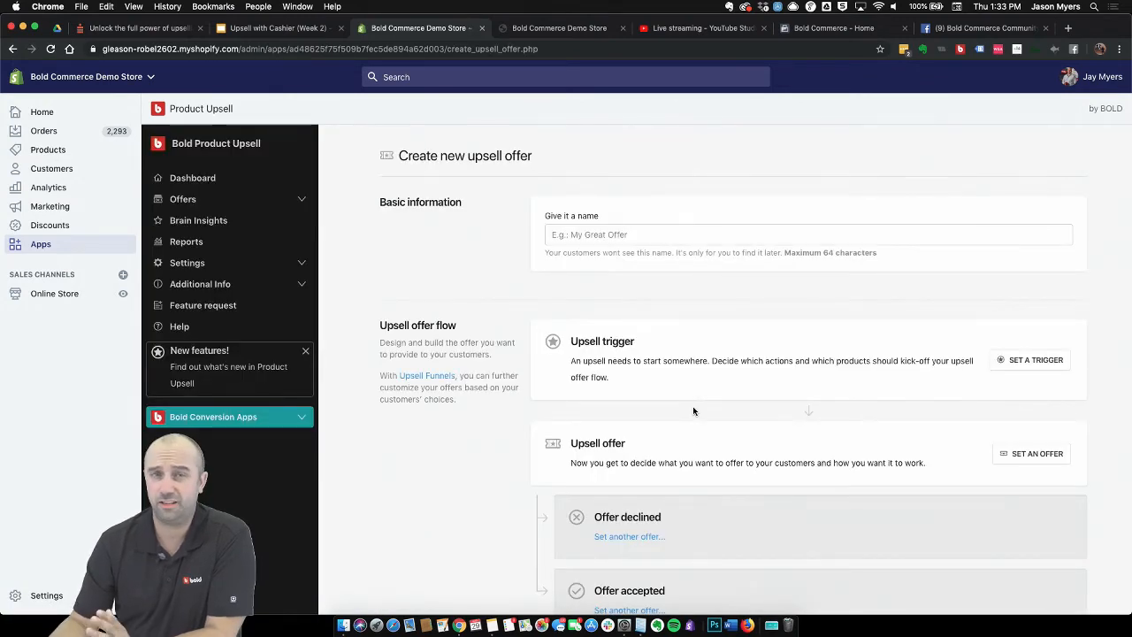
click(599, 236)
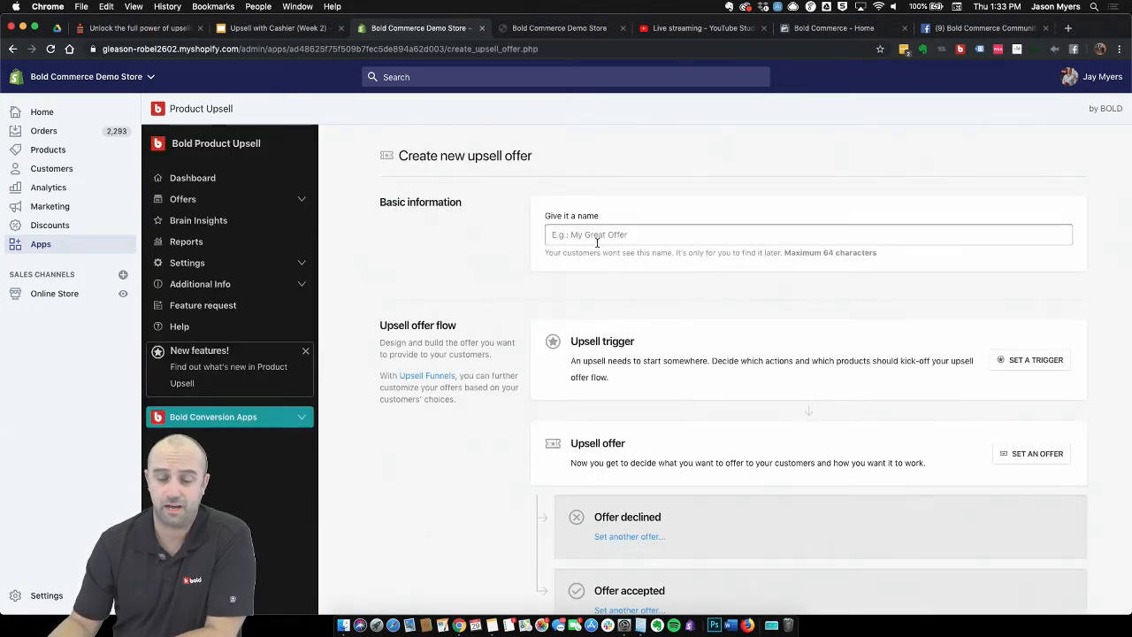
text(Upsell after checkout)
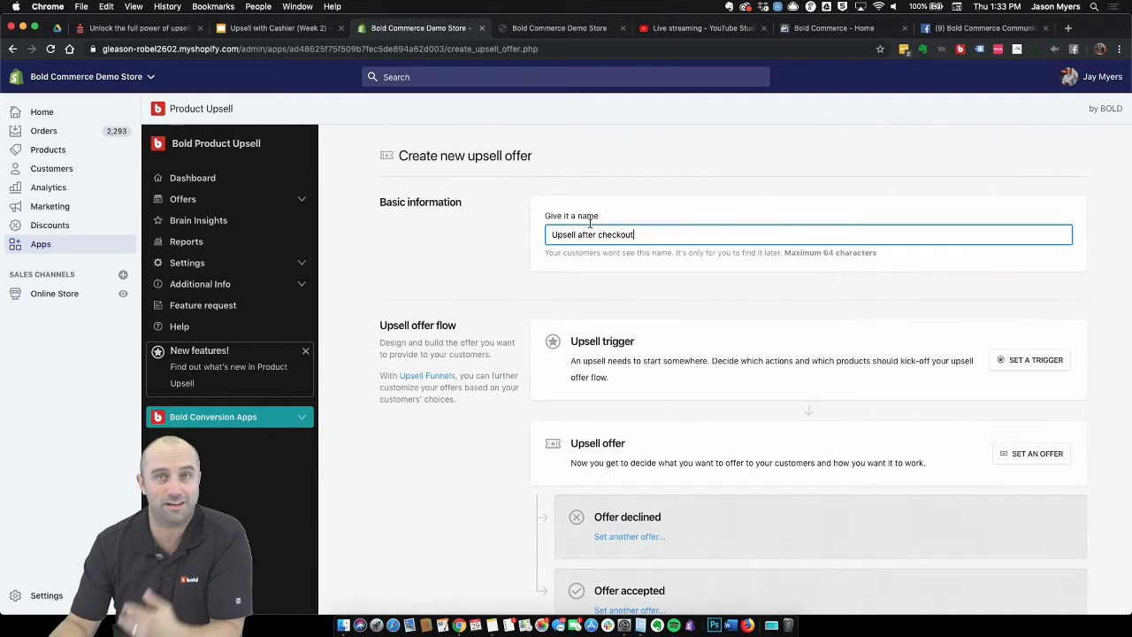
Set the offer's upsell trigger event to After checkout, after trying Add to cart and Before checkout.
scroll(607, 306, down, 2)
click(1035, 308)
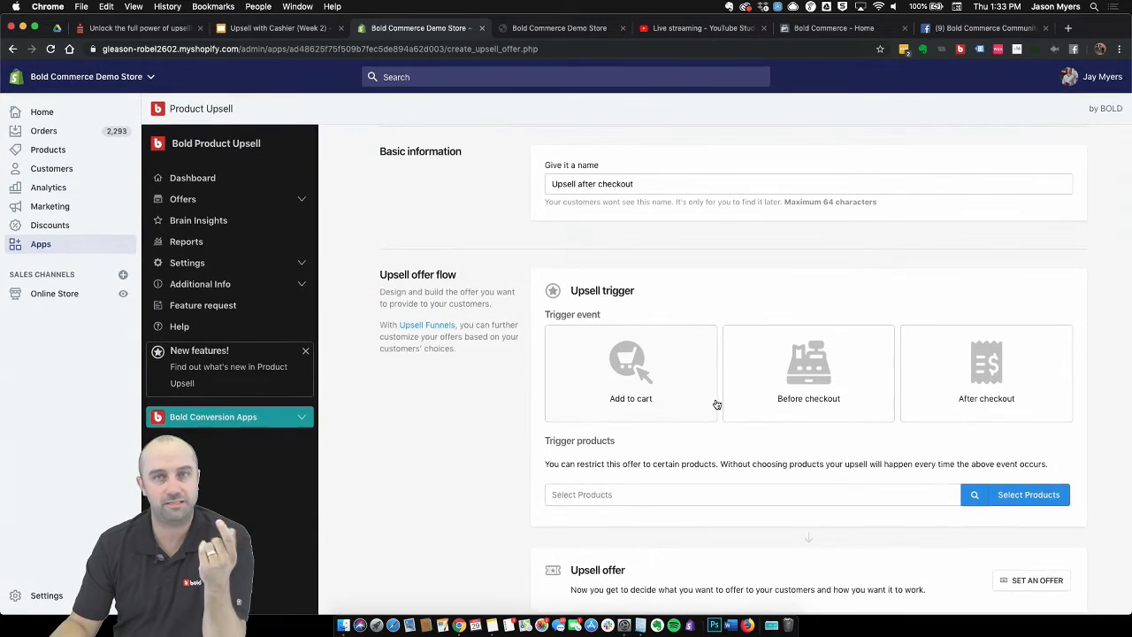
click(631, 390)
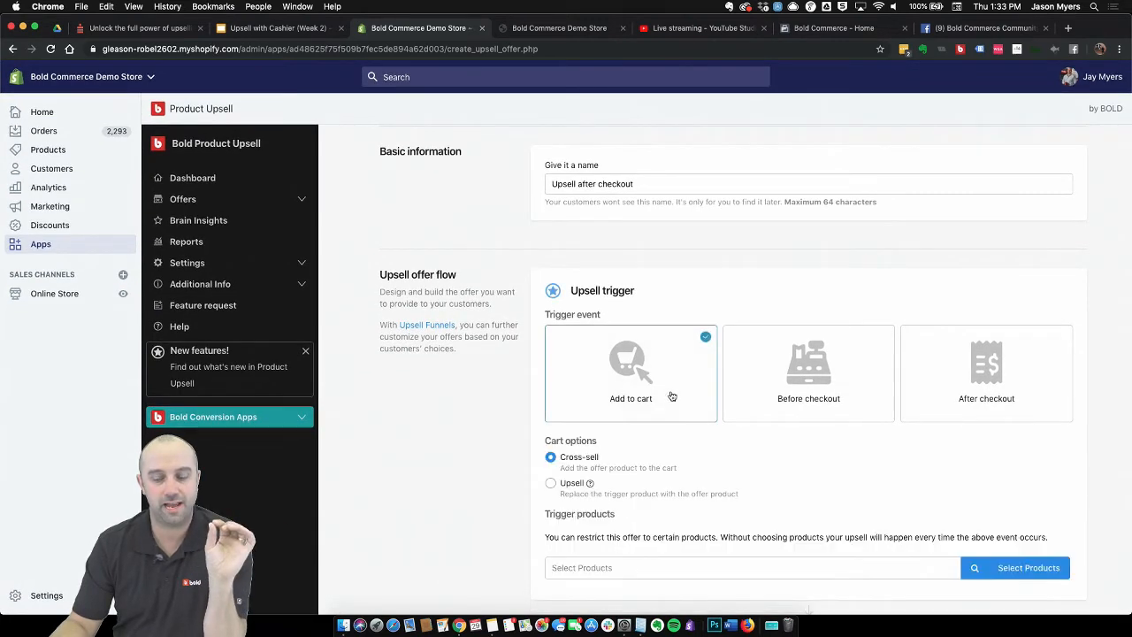
click(808, 400)
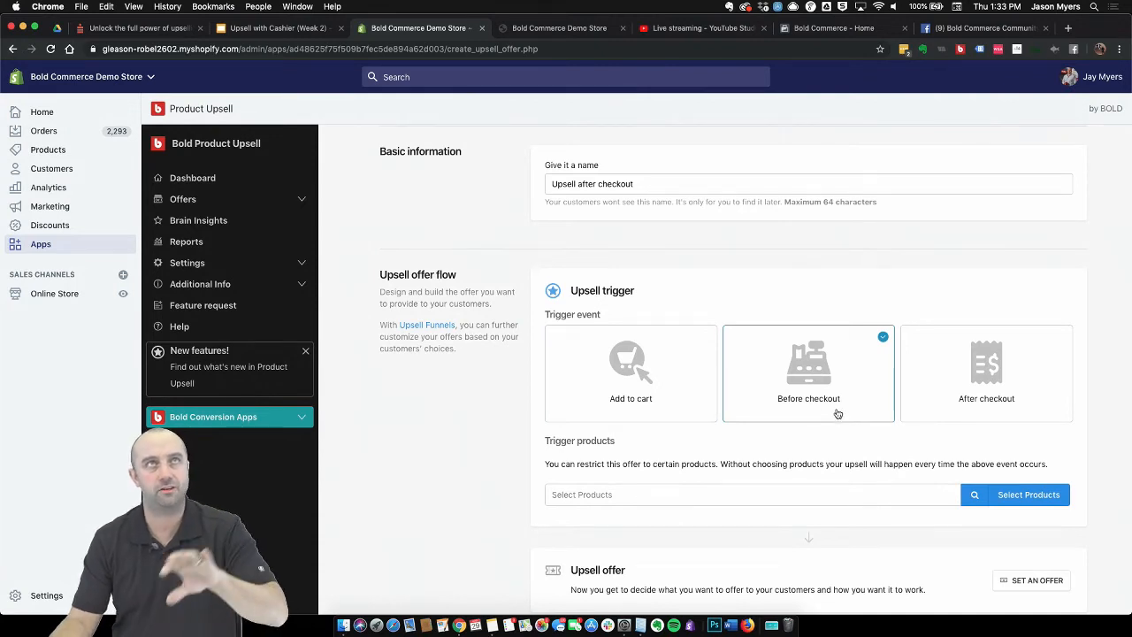
click(976, 392)
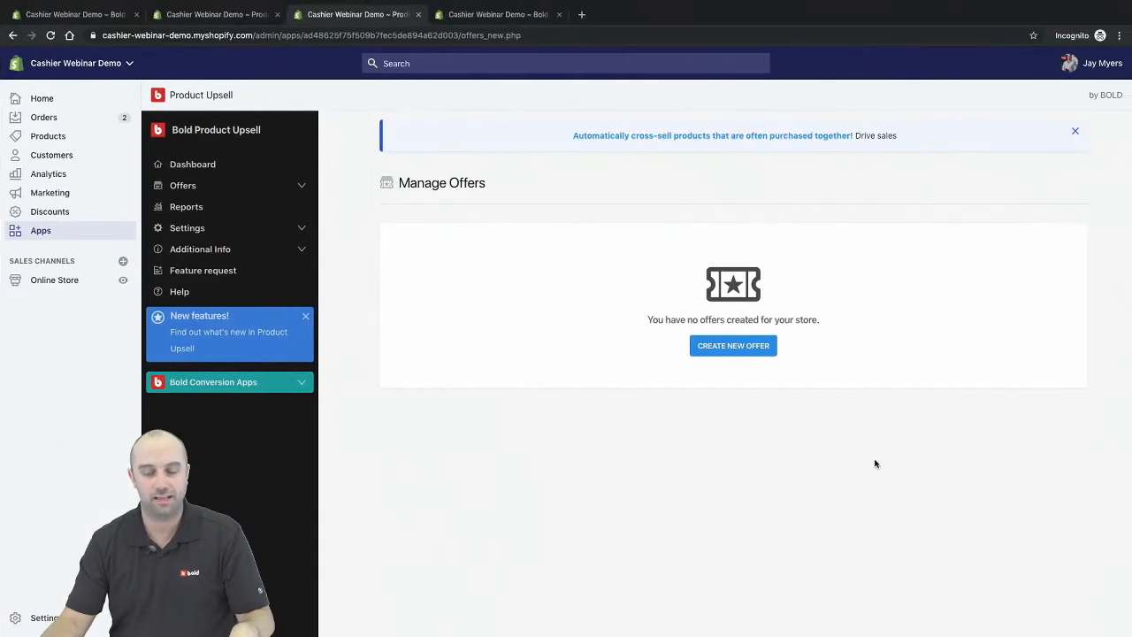
In the Cashier Webinar Demo store, start a new upsell offer and examine its available trigger events.
click(751, 350)
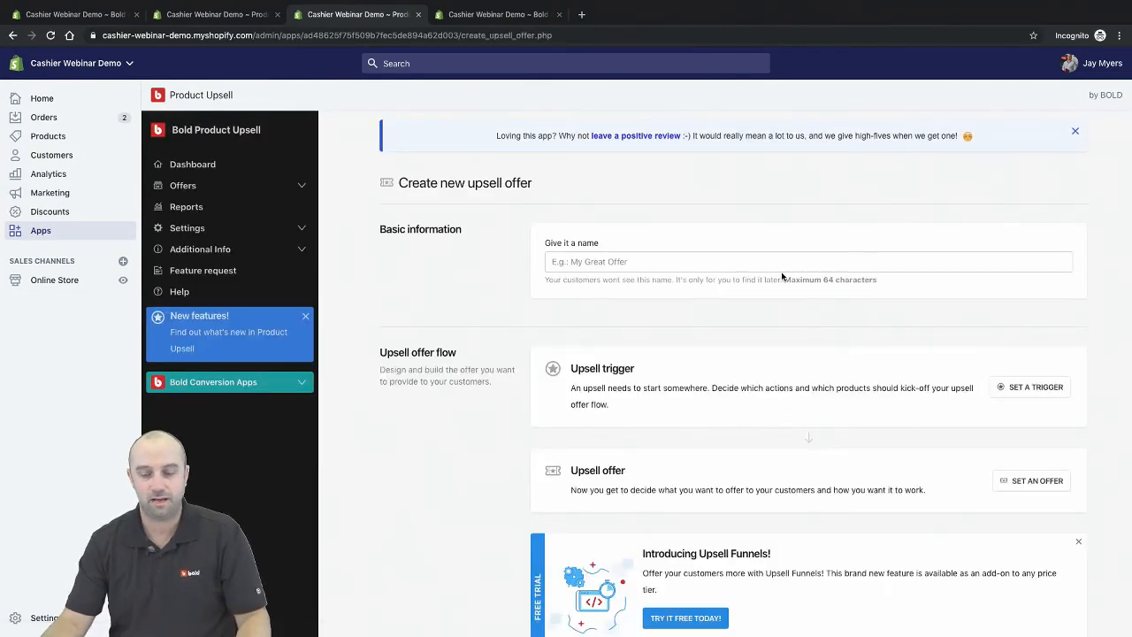
click(1017, 390)
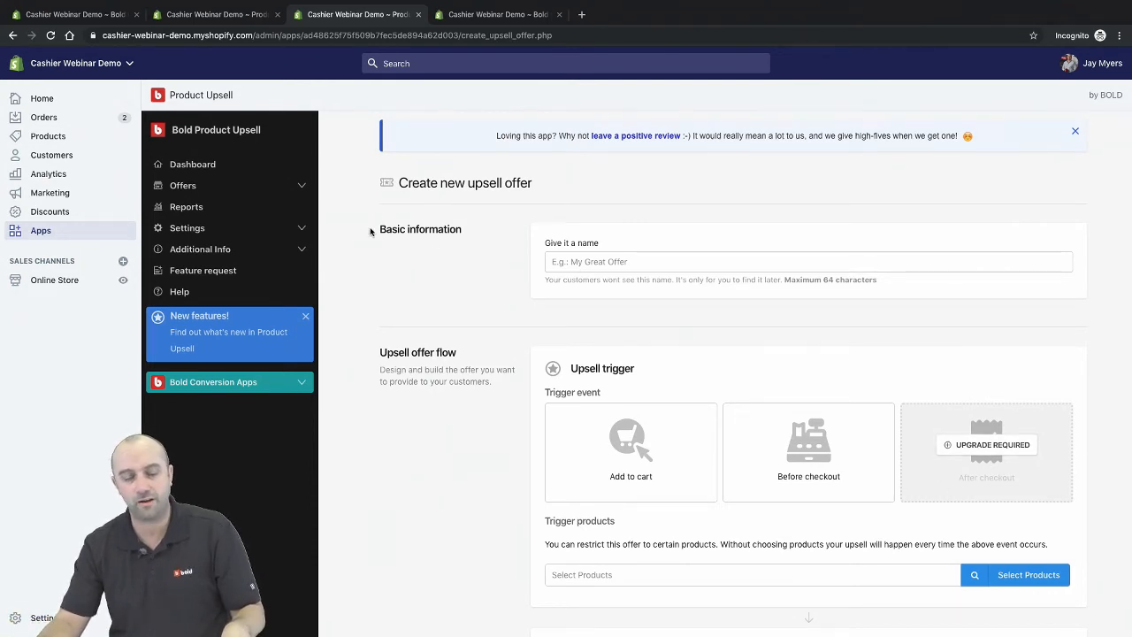
Enable Product Upsell in the Bold Cashier marketplace and reopen the Product Upsell app from the store's installed apps.
click(40, 234)
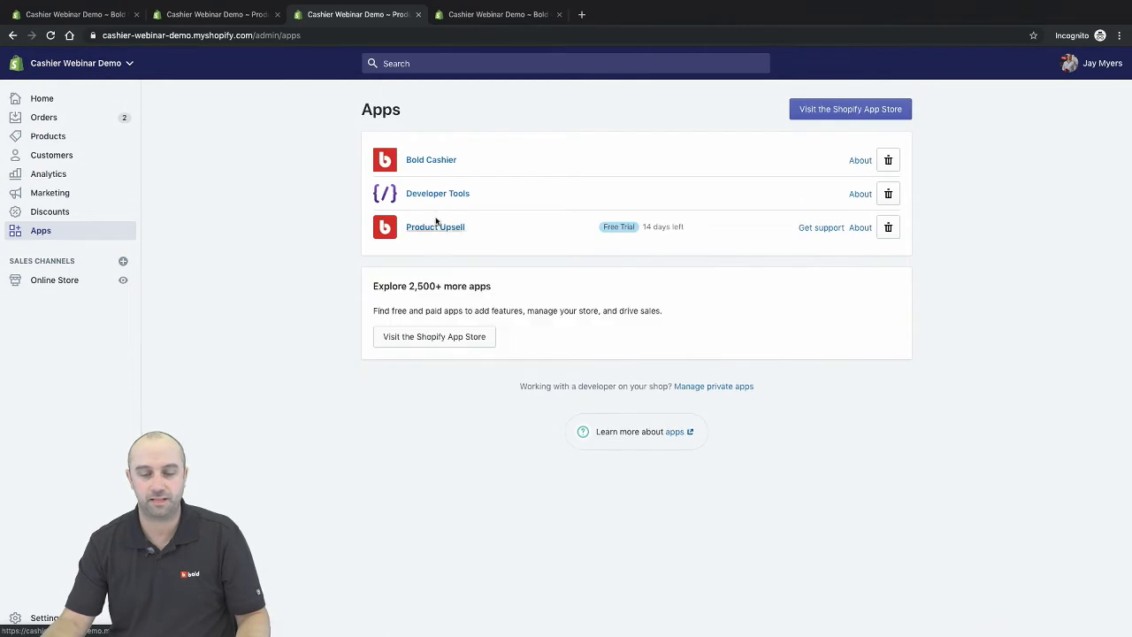
click(431, 161)
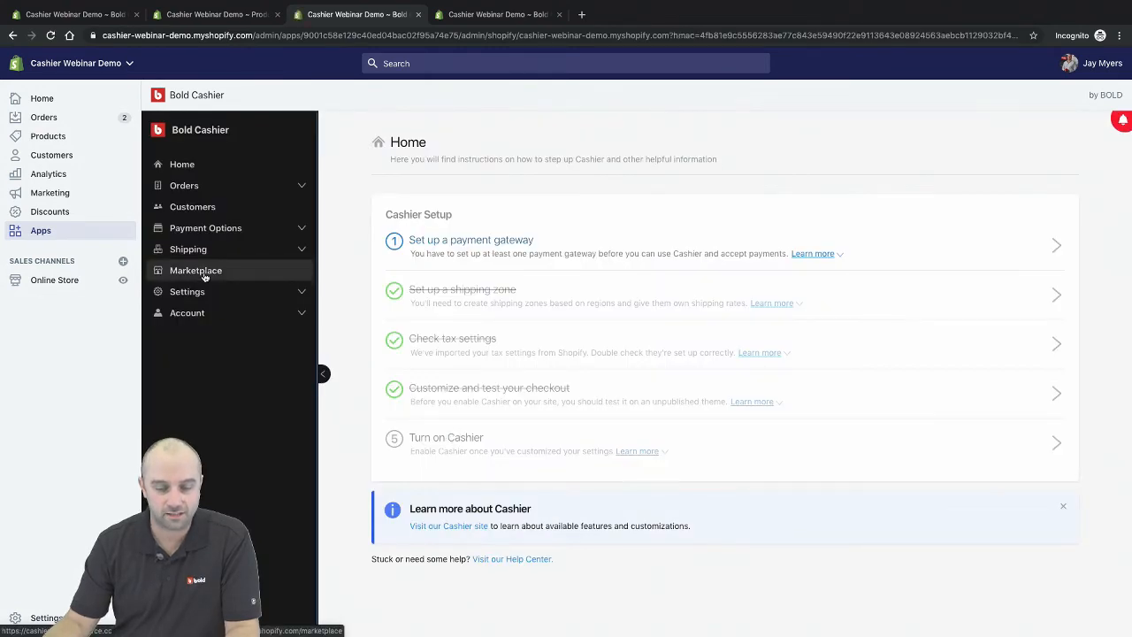
click(205, 272)
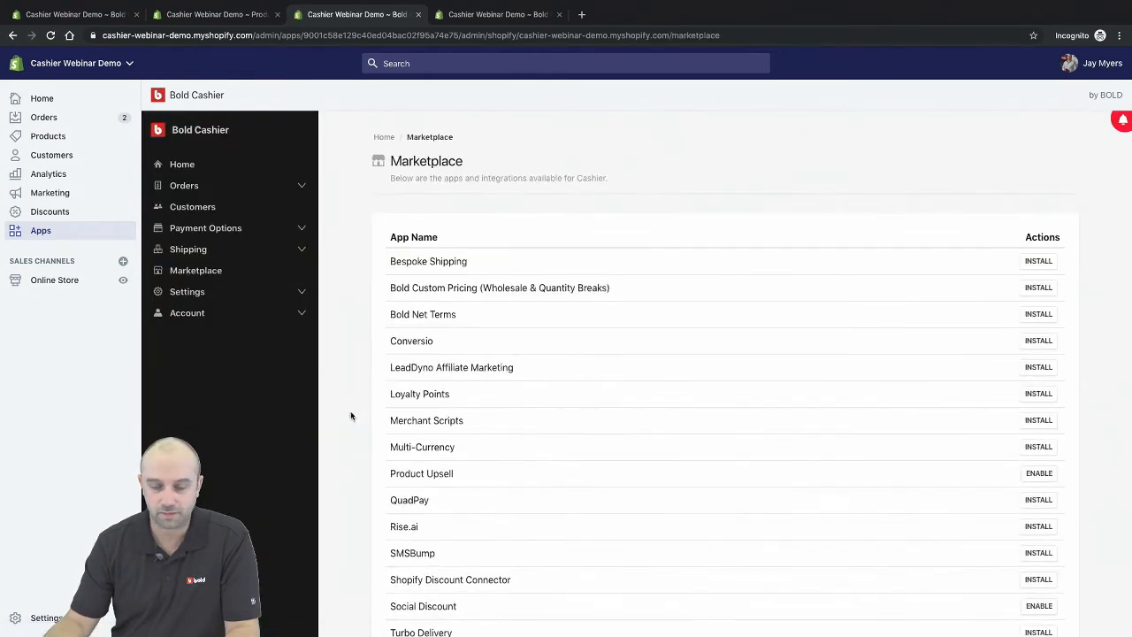
scroll(513, 475, down, 2)
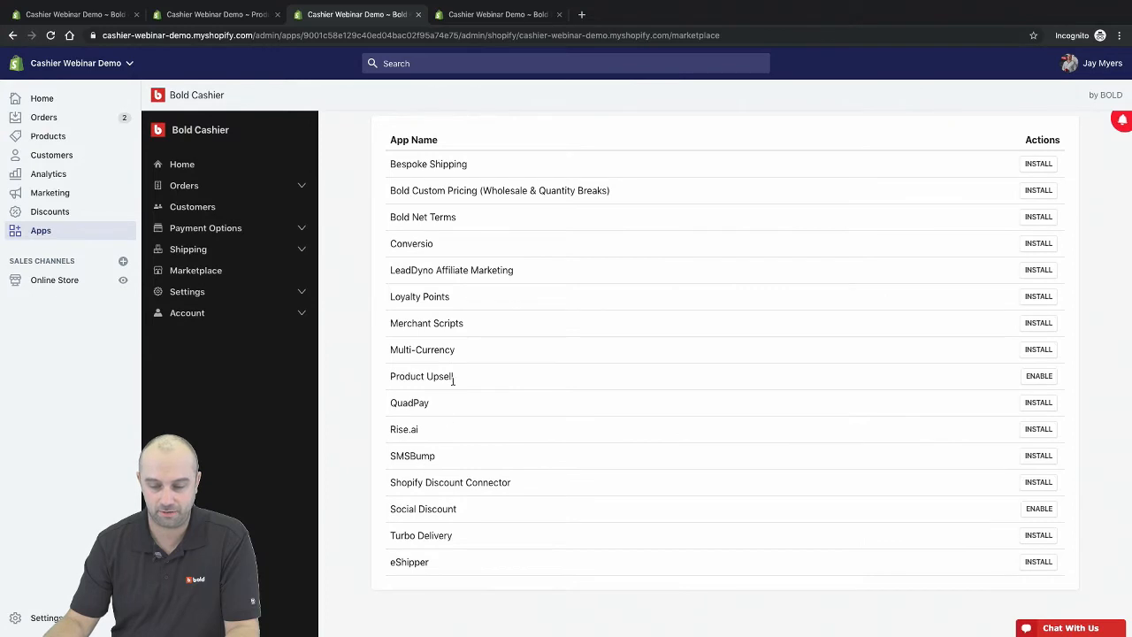
click(1040, 377)
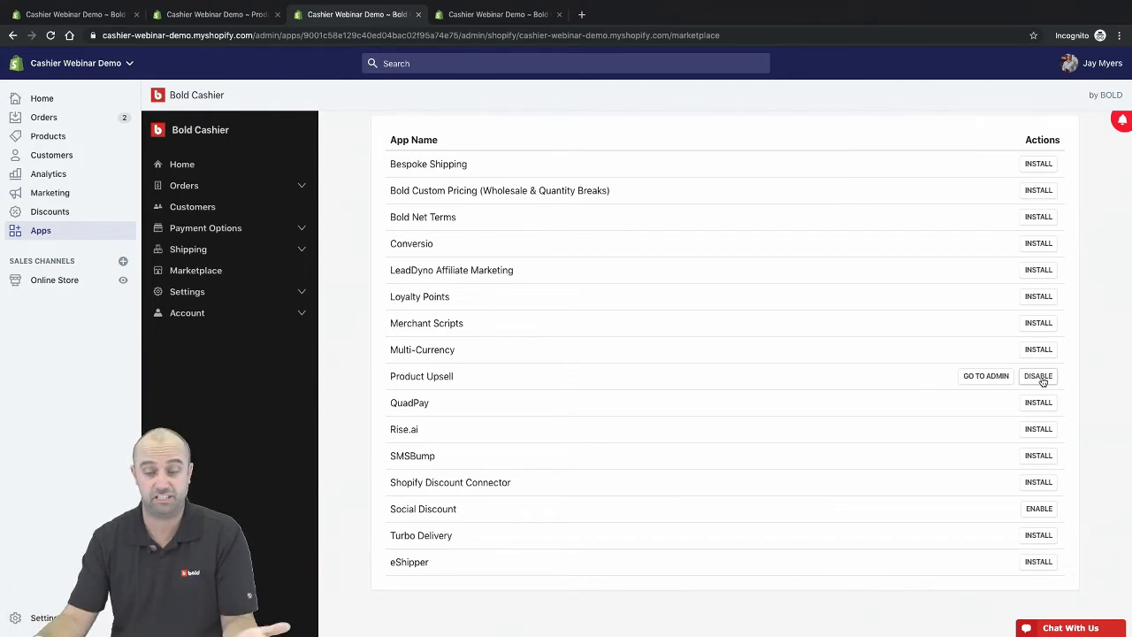
click(36, 230)
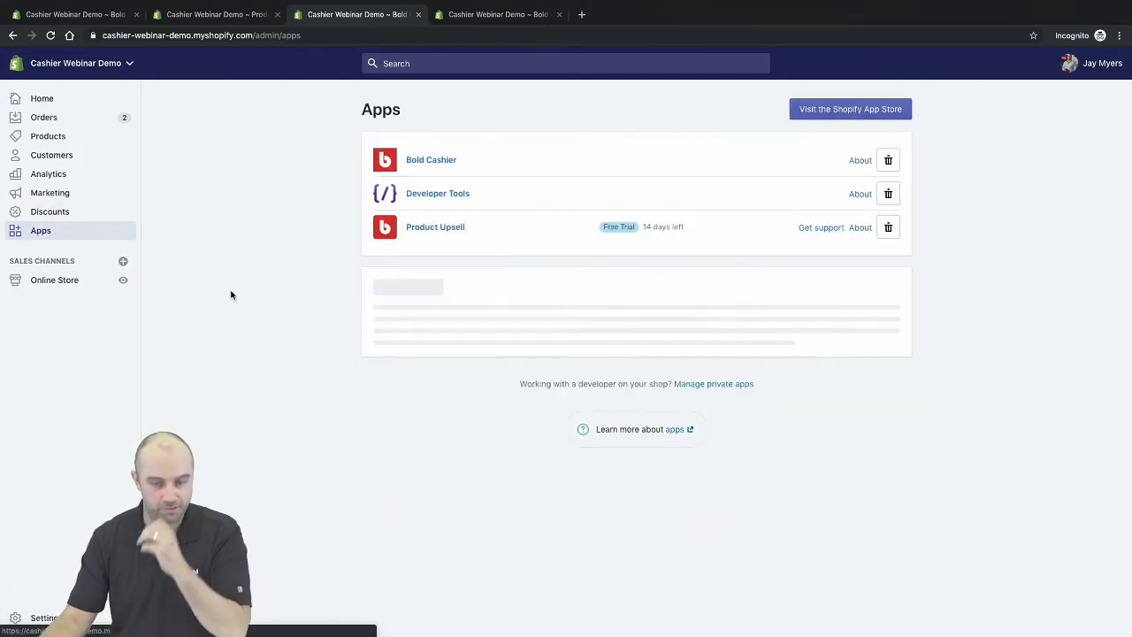
click(438, 228)
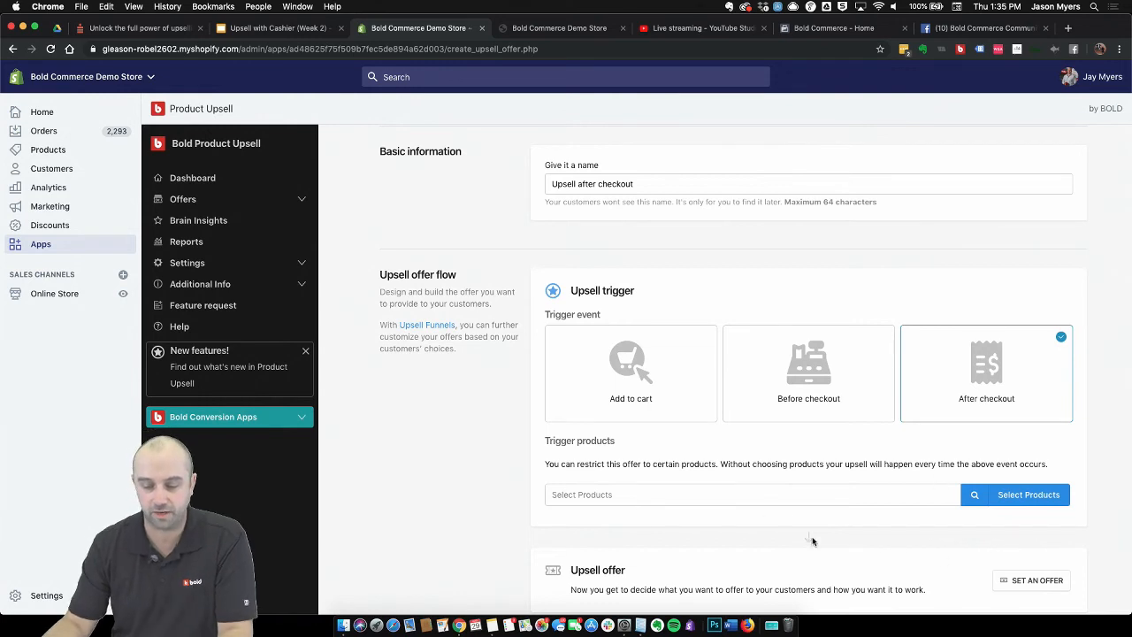
Back in the Bold Commerce Demo Store offer, review the trigger products section and the date range and cart value conditions.
scroll(815, 477, down, 2)
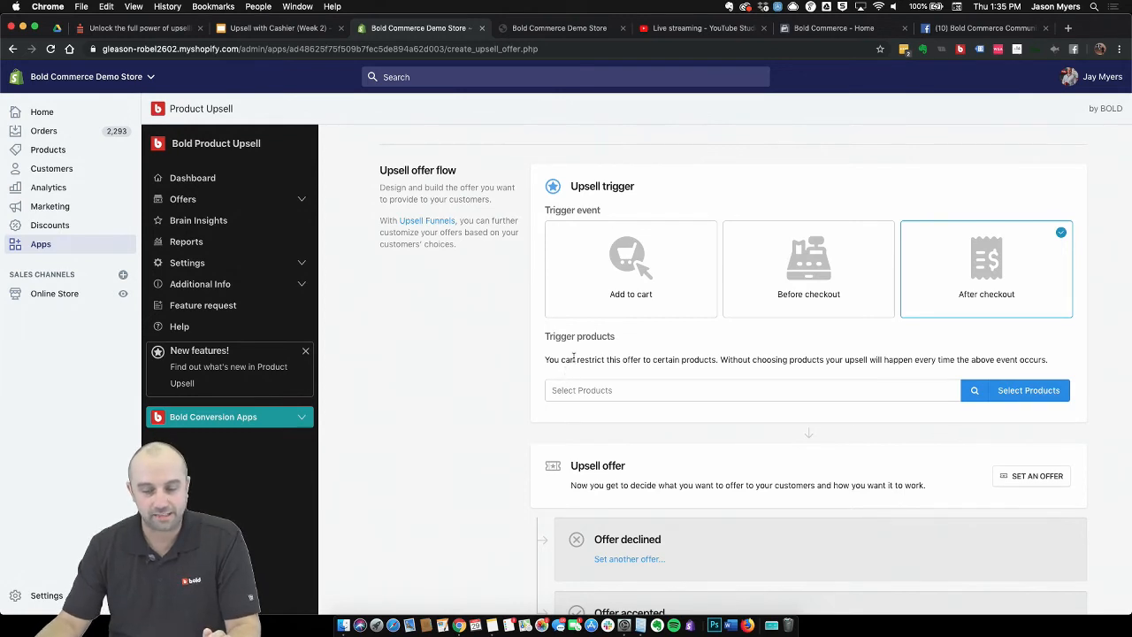
drag(721, 359, 639, 371)
click(639, 371)
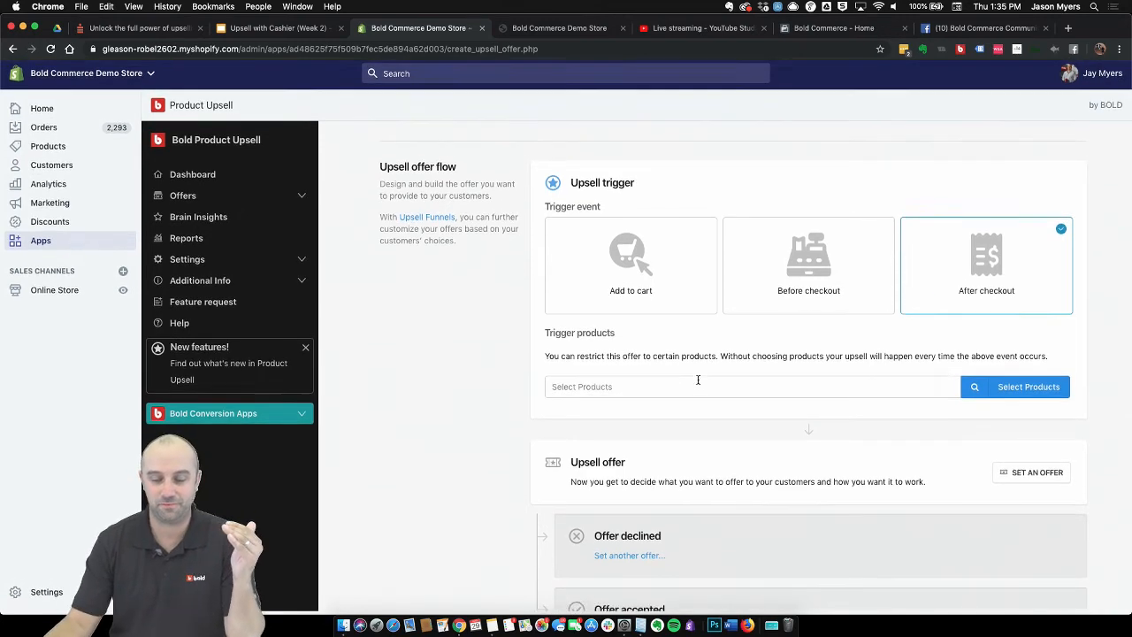
scroll(698, 379, down, 15)
drag(569, 260, 593, 260)
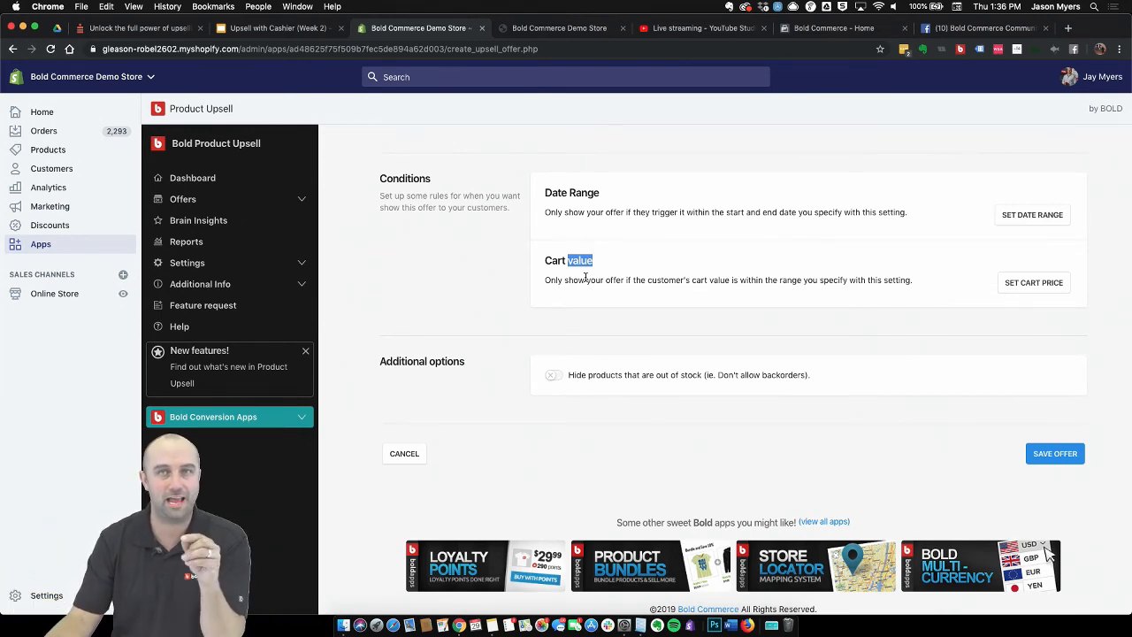
scroll(598, 288, up, 5)
scroll(597, 289, up, 7)
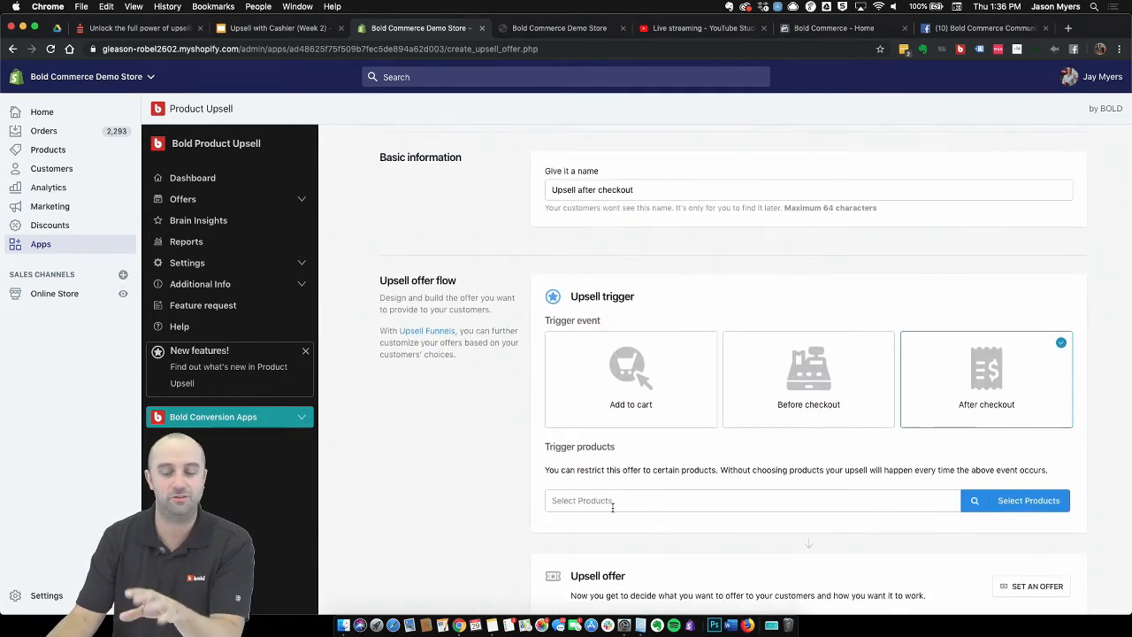
Examine the vendor and product type filters in the trigger product selection, and close it without selecting anything.
click(1028, 501)
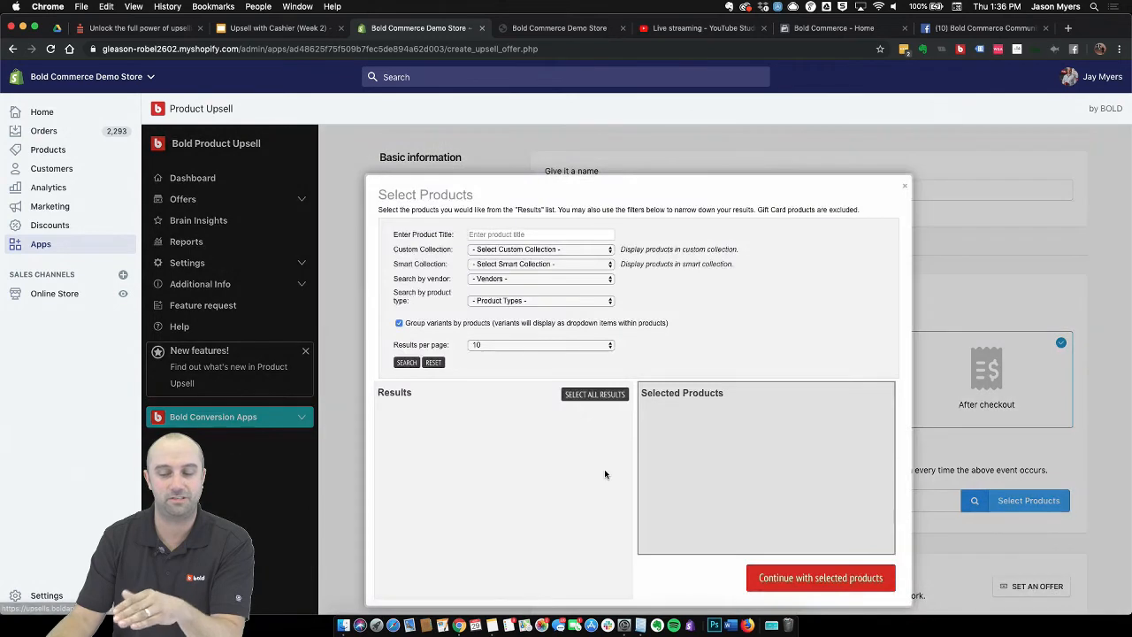
click(499, 280)
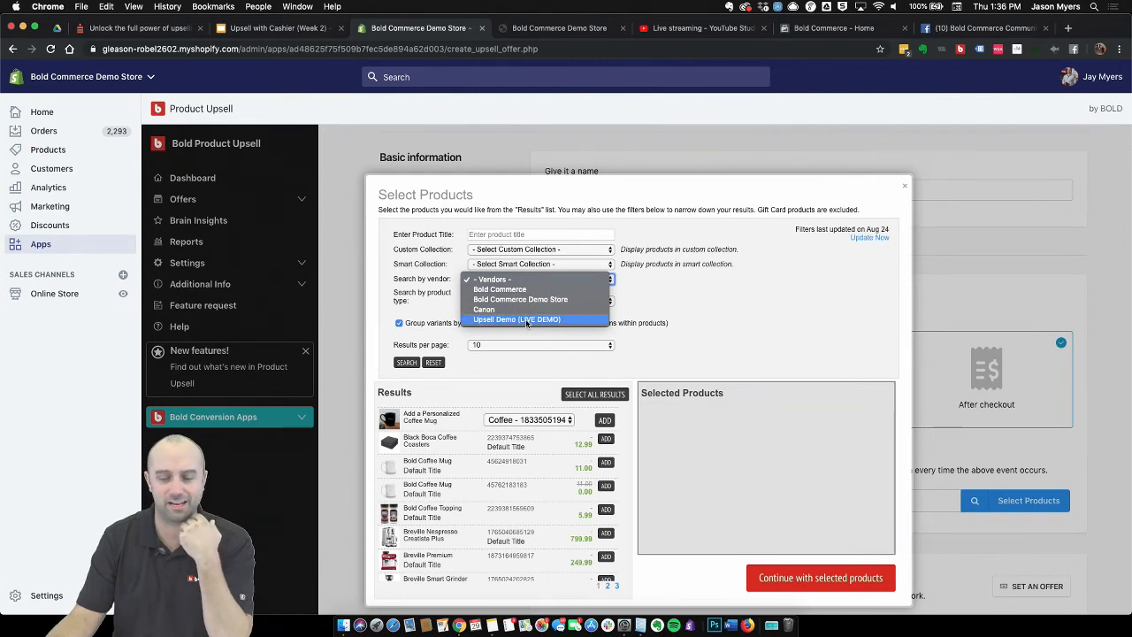
click(442, 296)
click(482, 301)
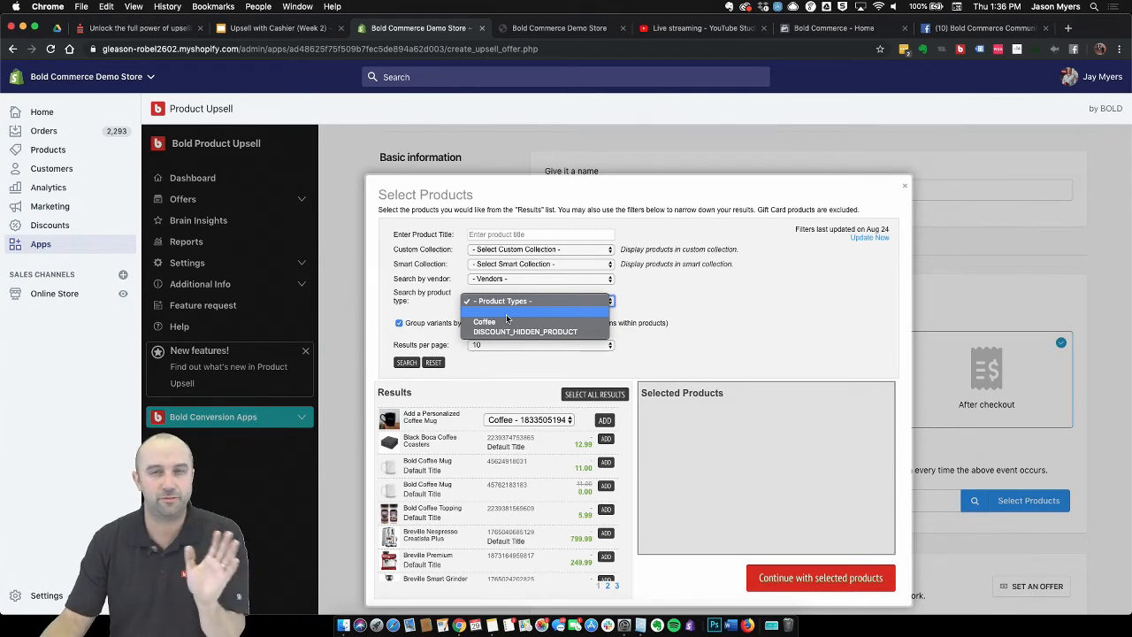
click(907, 188)
click(907, 188)
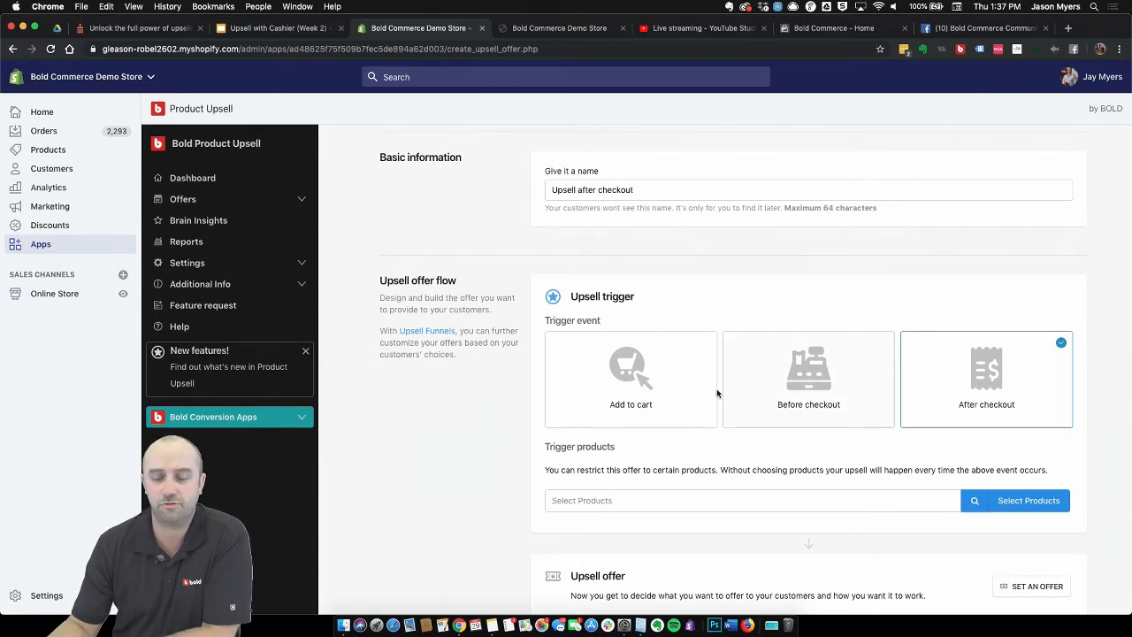
Try adding the Breville Nespresso Creatista Plus as a trigger product that restricts the after-checkout offer.
scroll(808, 356, down, 4)
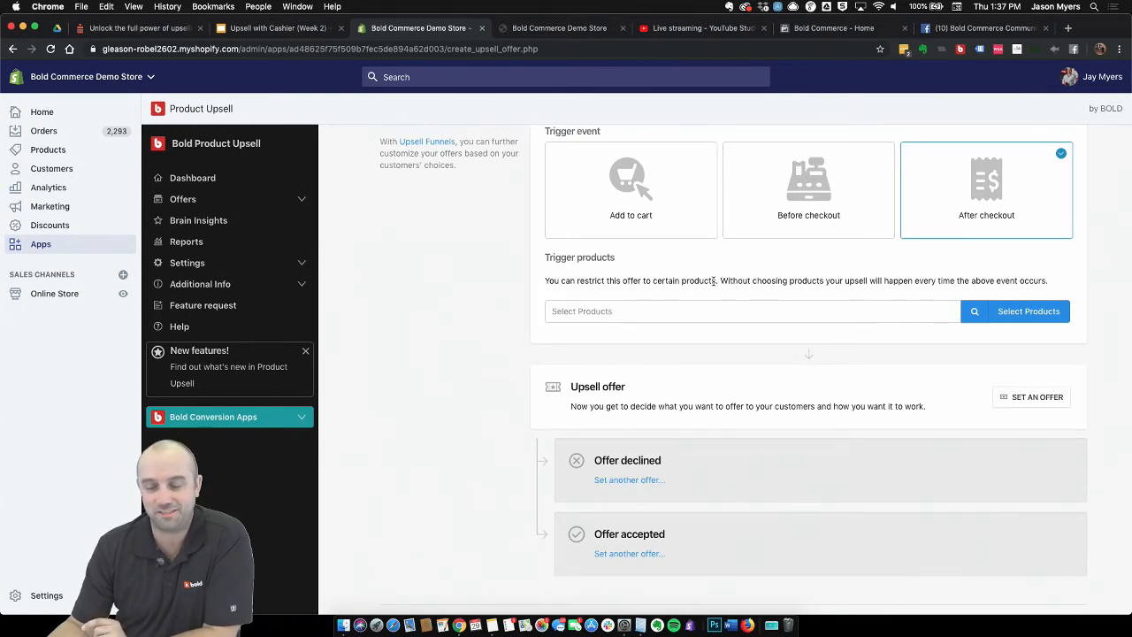
drag(720, 280, 1052, 286)
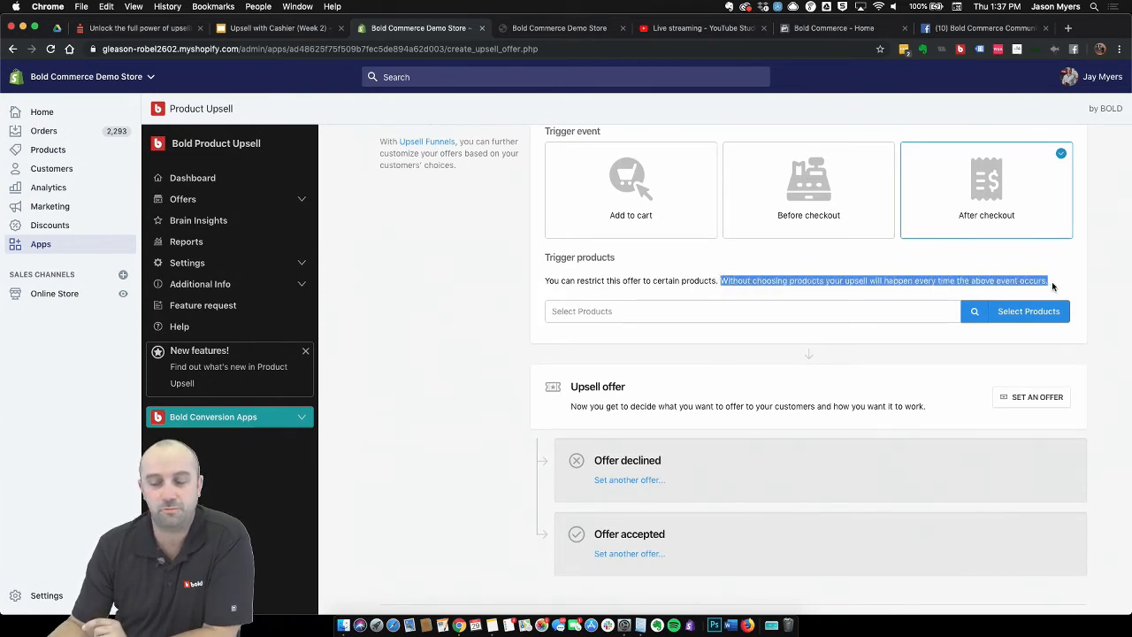
click(987, 305)
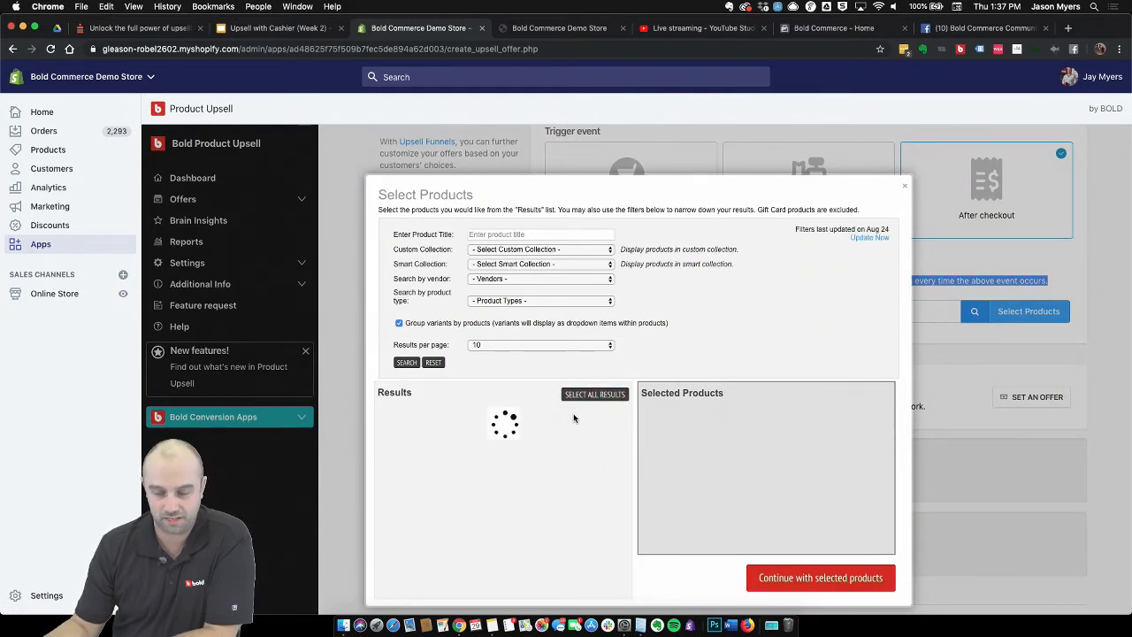
scroll(573, 430, down, 2)
scroll(571, 428, up, 2)
click(407, 358)
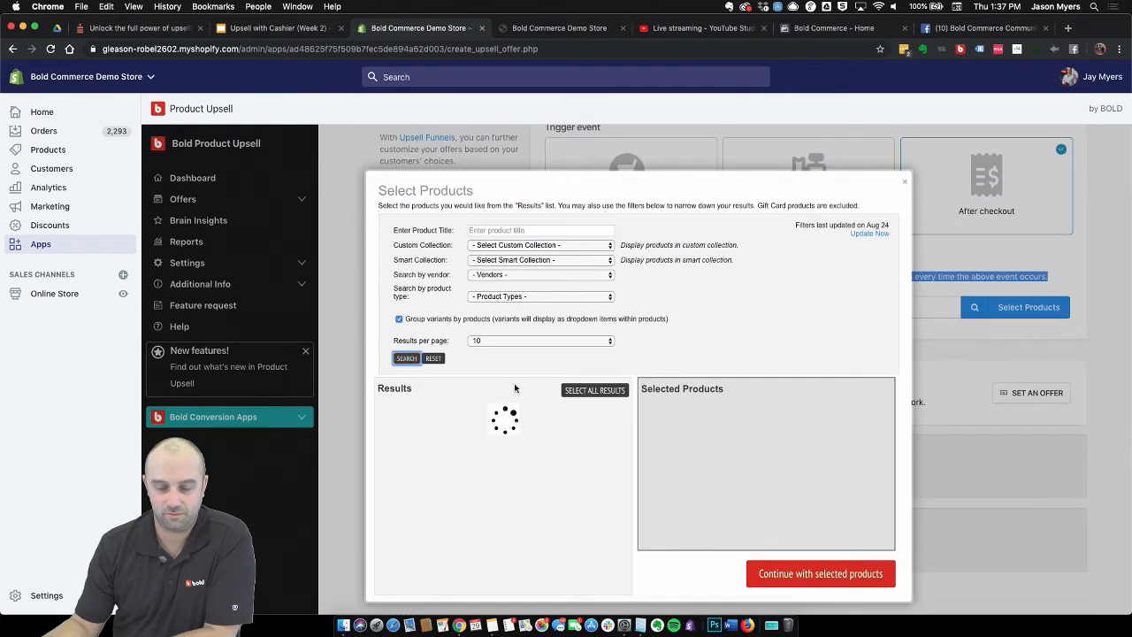
scroll(475, 428, down, 1)
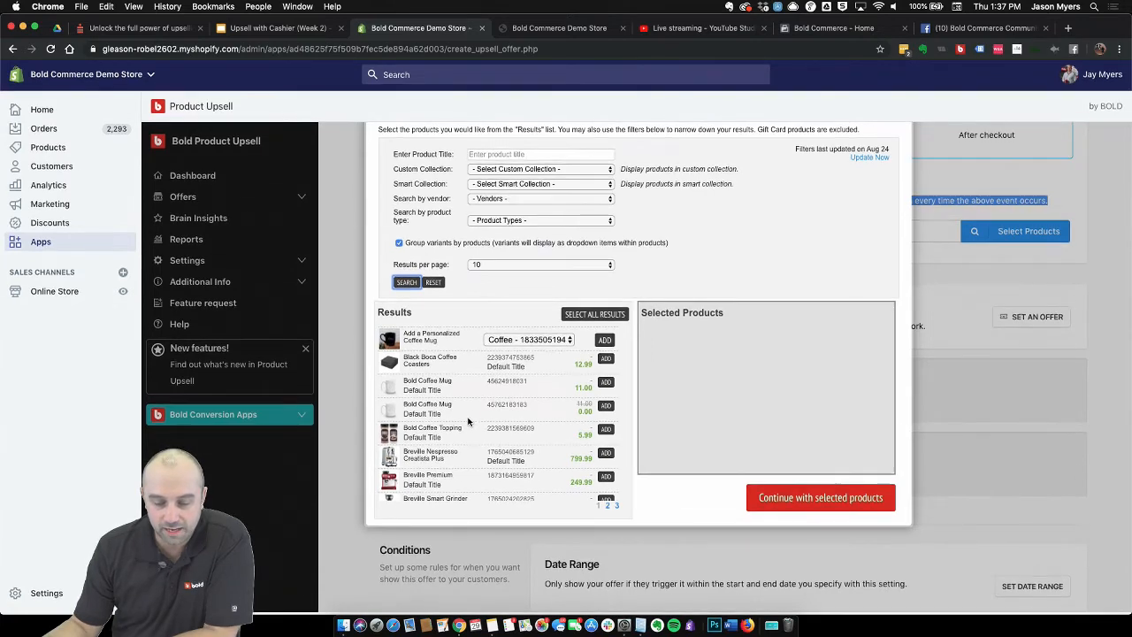
click(417, 460)
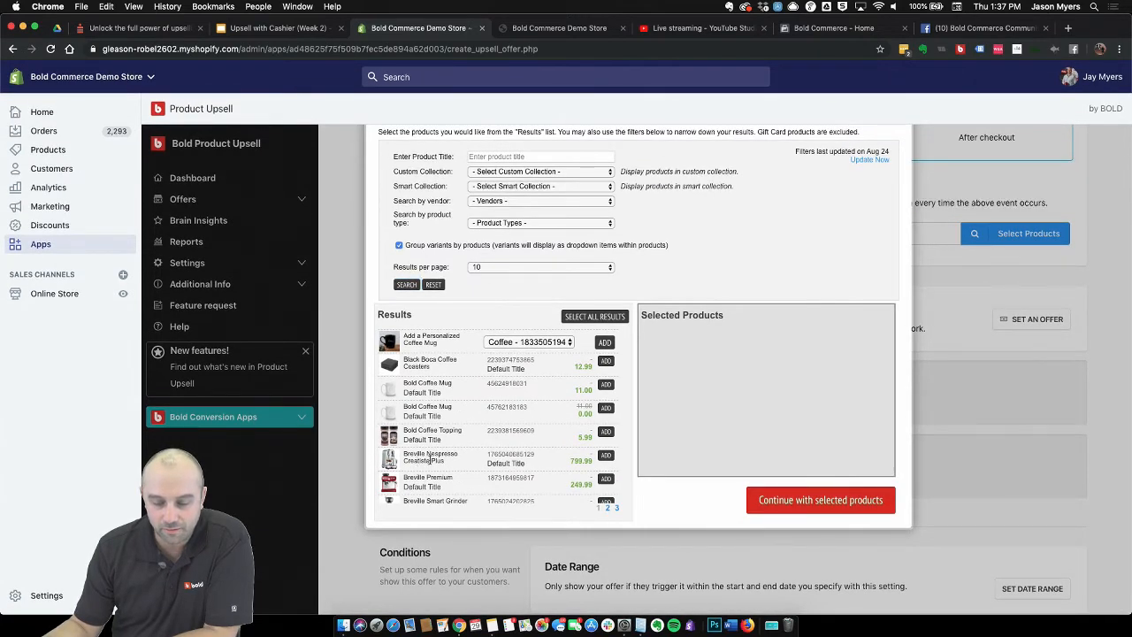
click(605, 455)
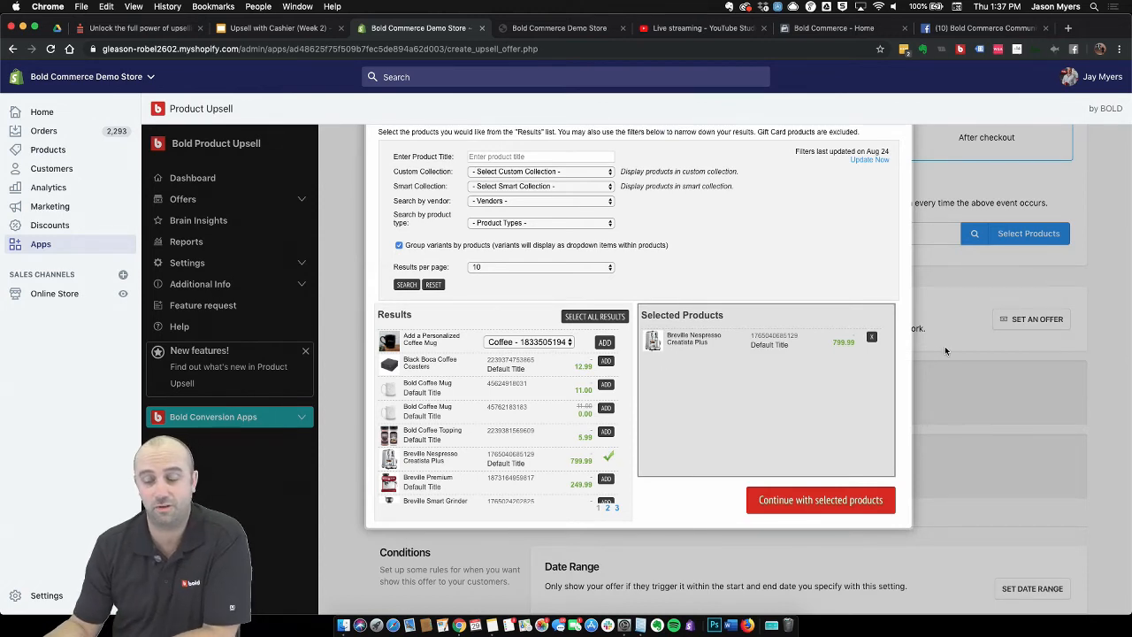
Remove the Breville Nespresso Creatista Plus from the selected trigger products and close the selection without applying it.
click(871, 337)
scroll(885, 369, up, 2)
click(900, 192)
Set up the upsell offer and copy "LAST CHANCE OFFER!" from the Notepad draft into its title.
scroll(704, 447, down, 2)
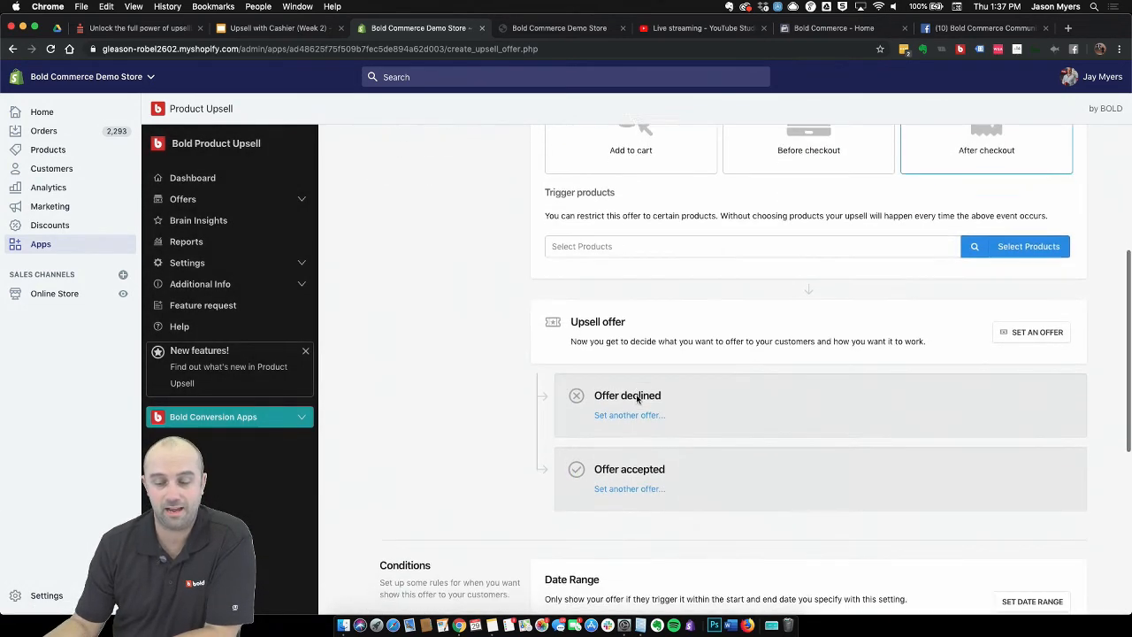
click(1019, 337)
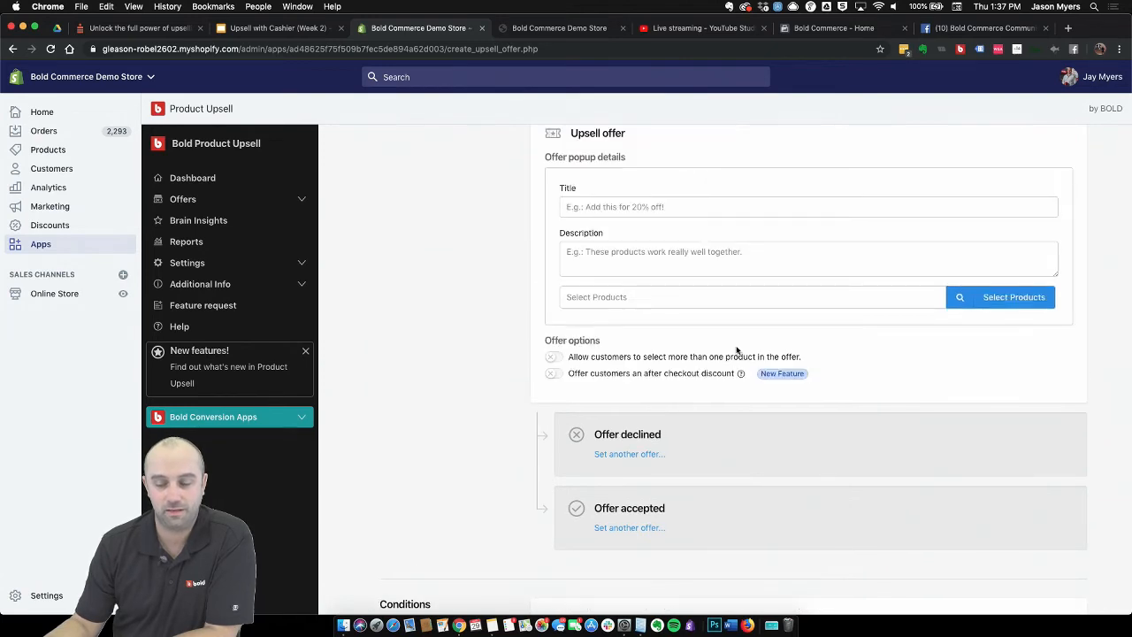
click(643, 207)
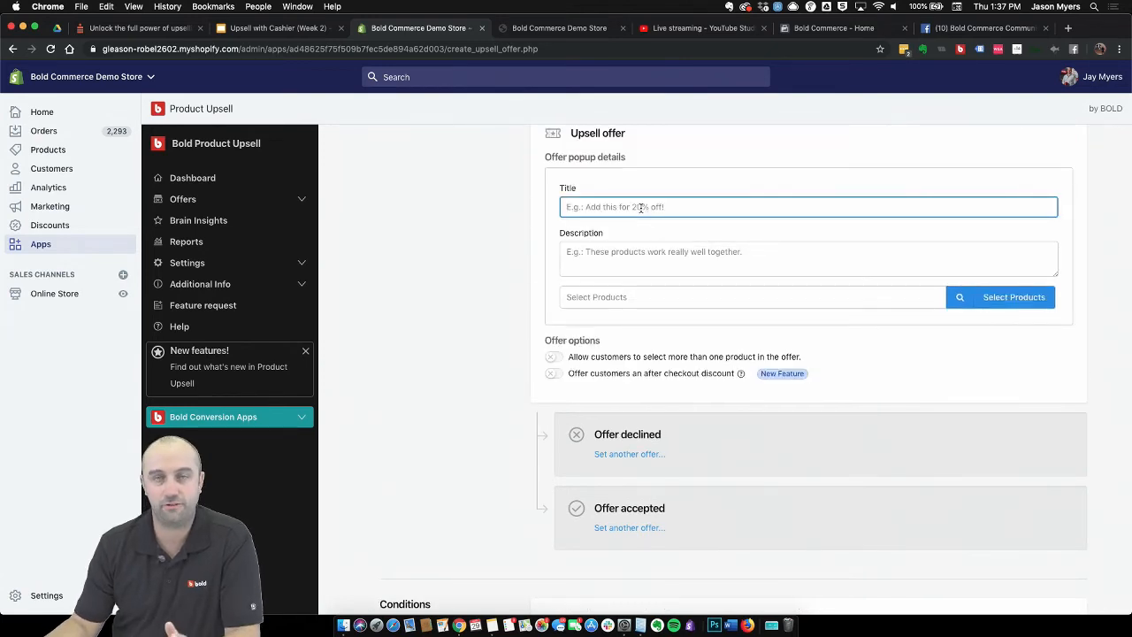
click(640, 625)
drag(800, 180, 662, 172)
key(super+c)
click(622, 208)
key(super+v)
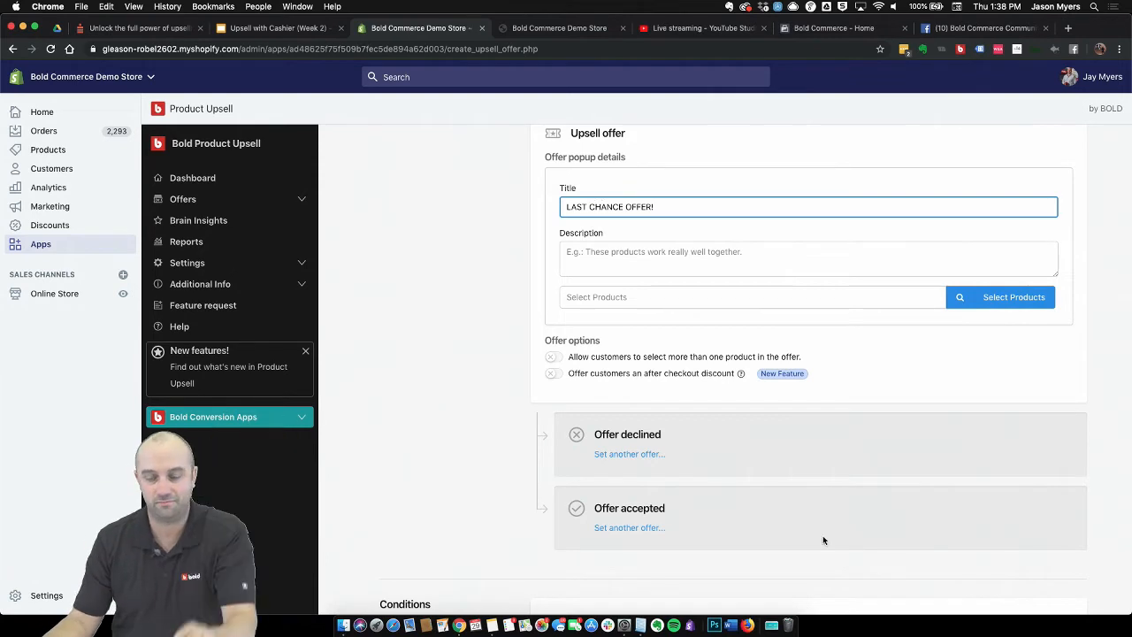
Fill the upsell offer's description with the Notepad paragraph from "Thanks for your purchase today!" through "These prices are not available anywhere use :-)".
click(641, 624)
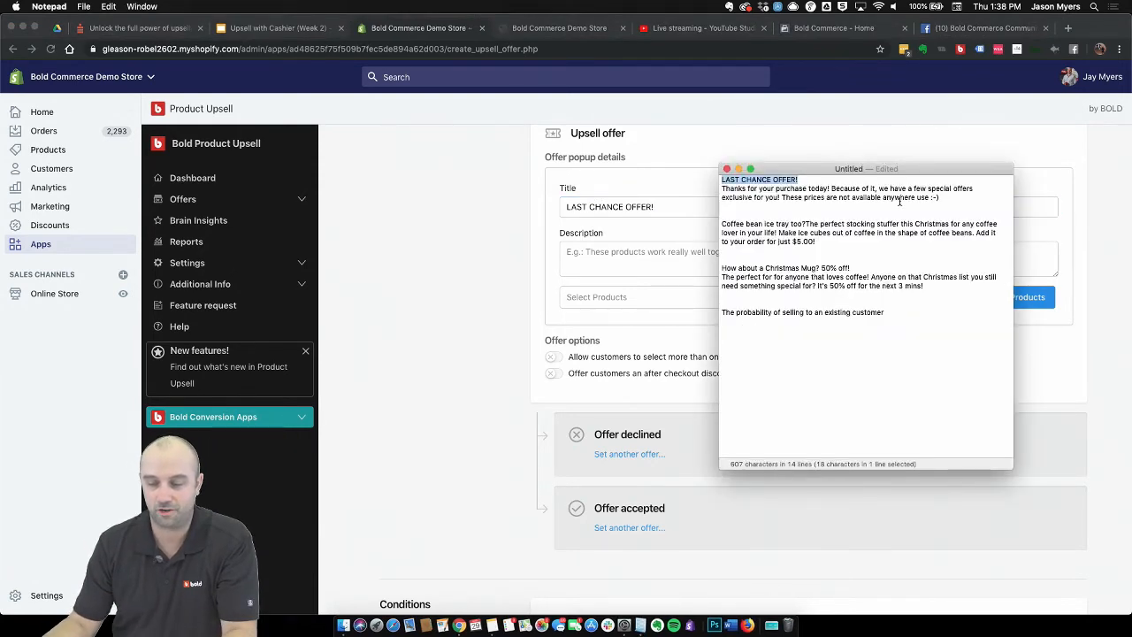
drag(939, 198, 722, 188)
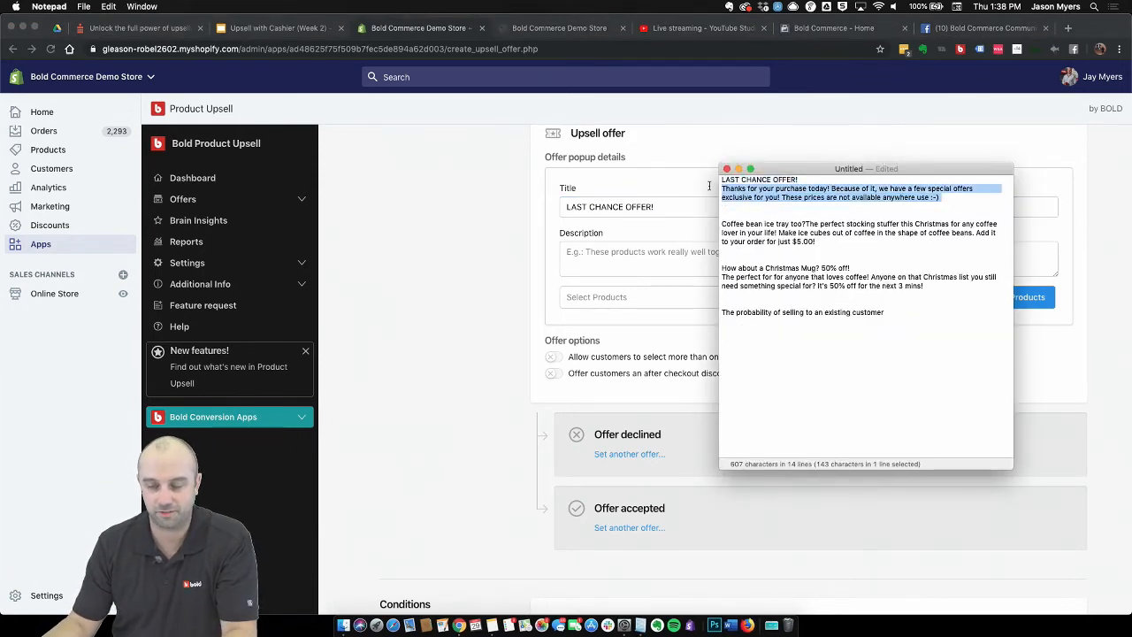
key(super+Tab)
text(Thanks for your purchase today! Because of it,)
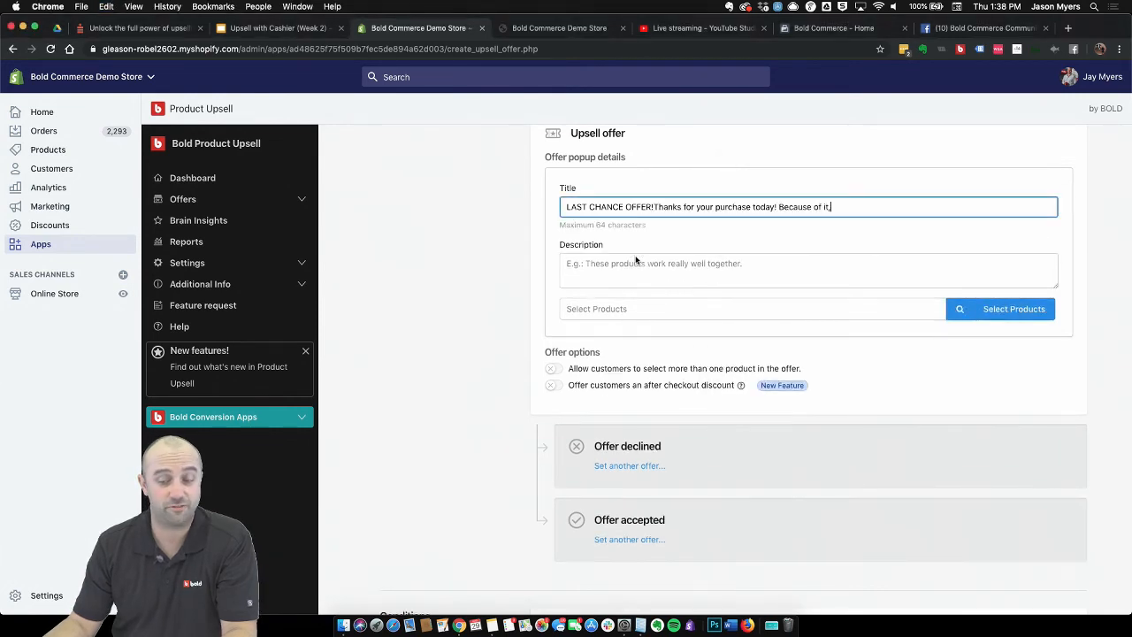
key(super+z)
click(633, 260)
text(Thanks for your purchase today! Because of it, we have a few special offers exclusive for you! These prices are not available anywhere else :-))
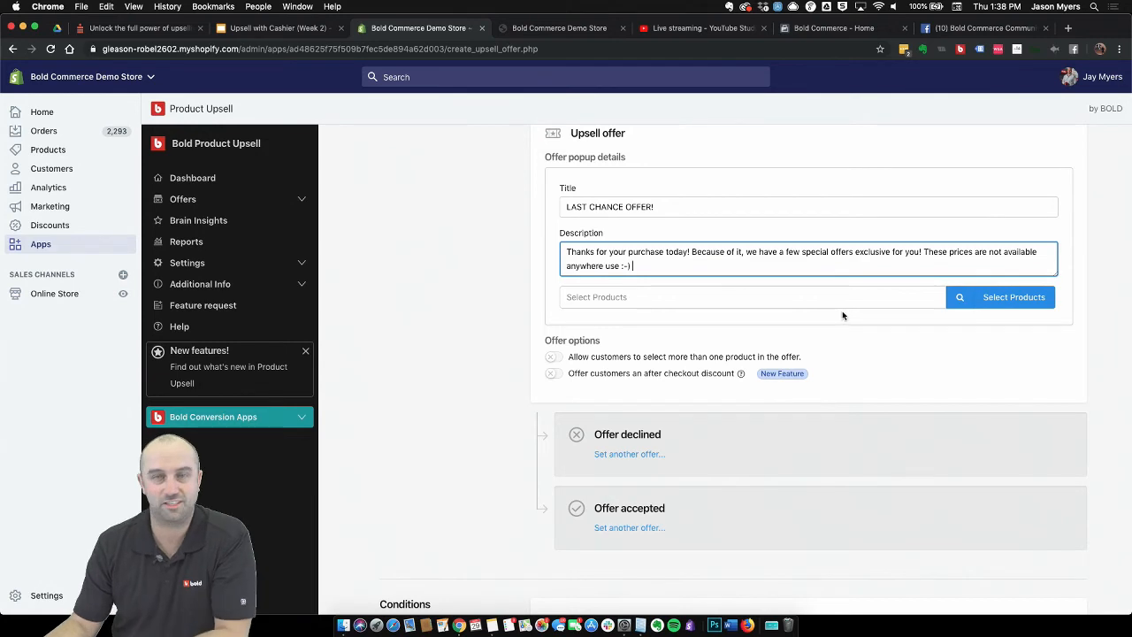
Select Vanilla Coffee Syrup from the last page of product results as the product offered in the upsell.
click(1014, 302)
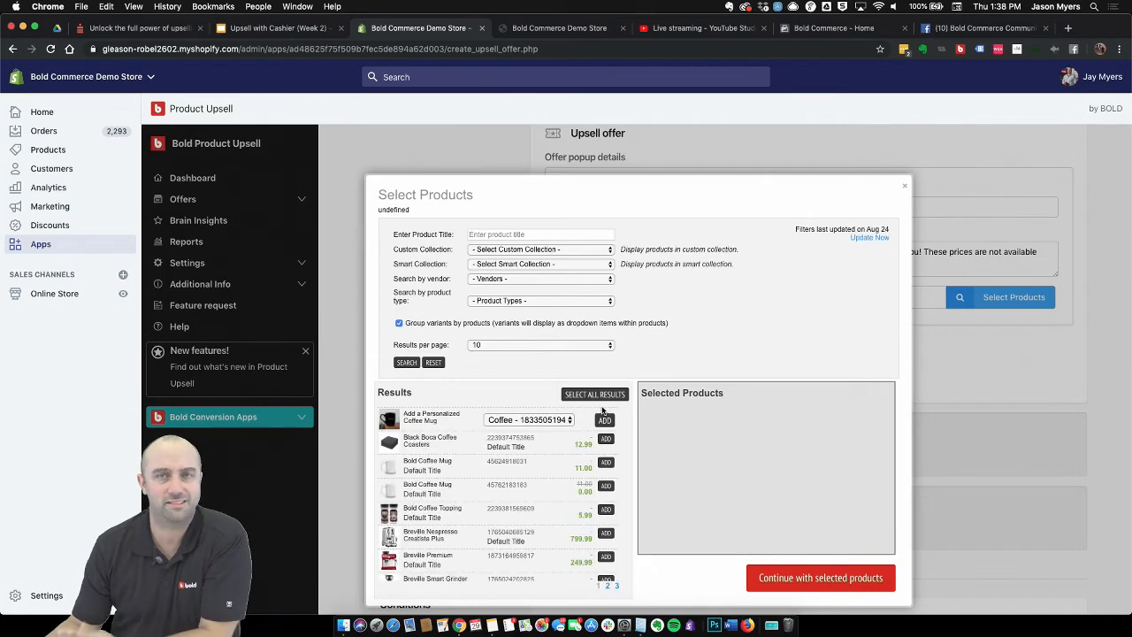
scroll(384, 461, down, 10)
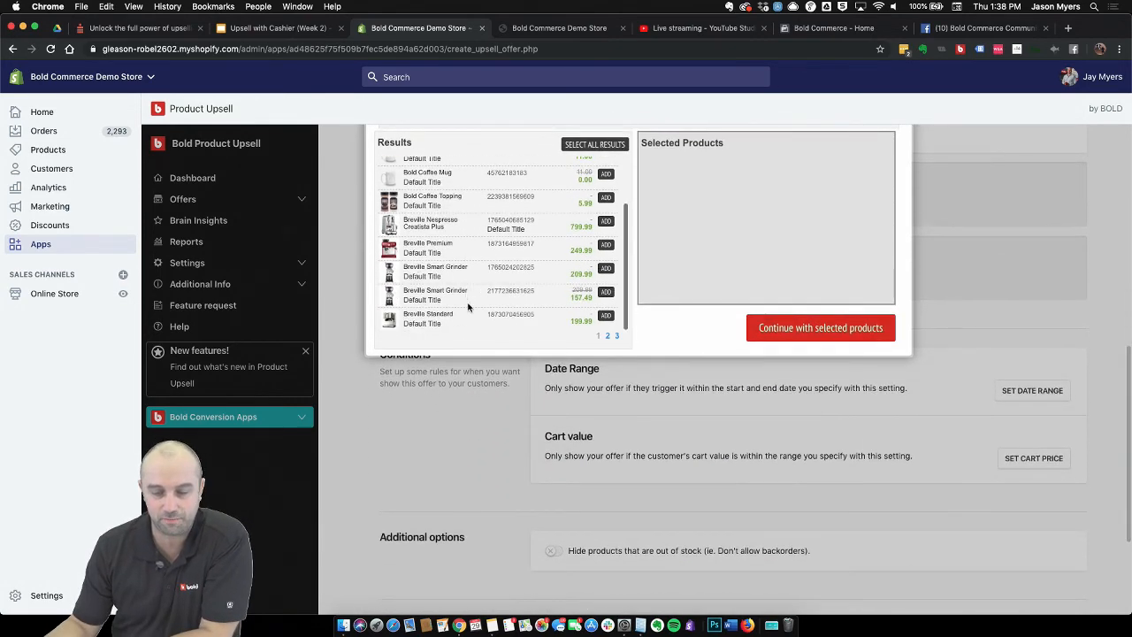
click(613, 337)
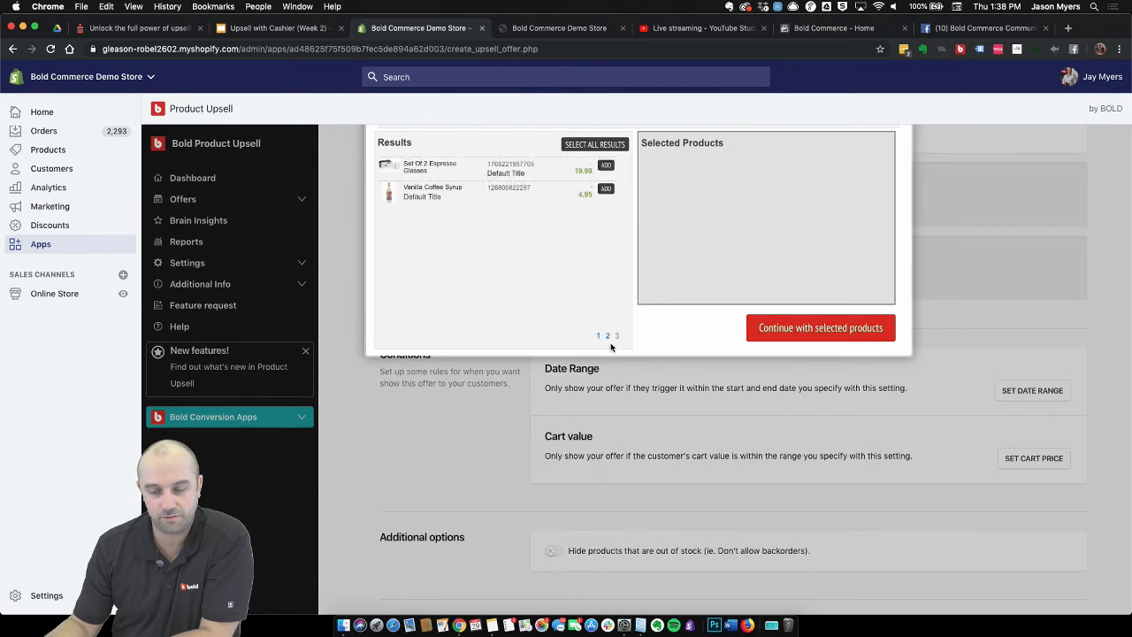
click(606, 188)
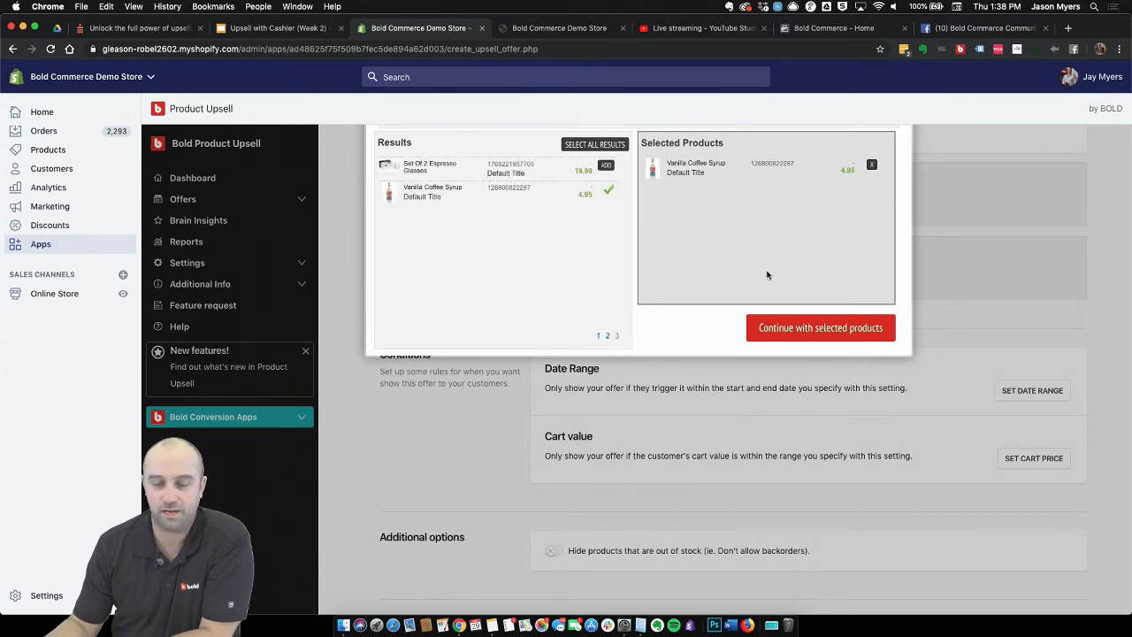
click(798, 329)
scroll(787, 336, up, 8)
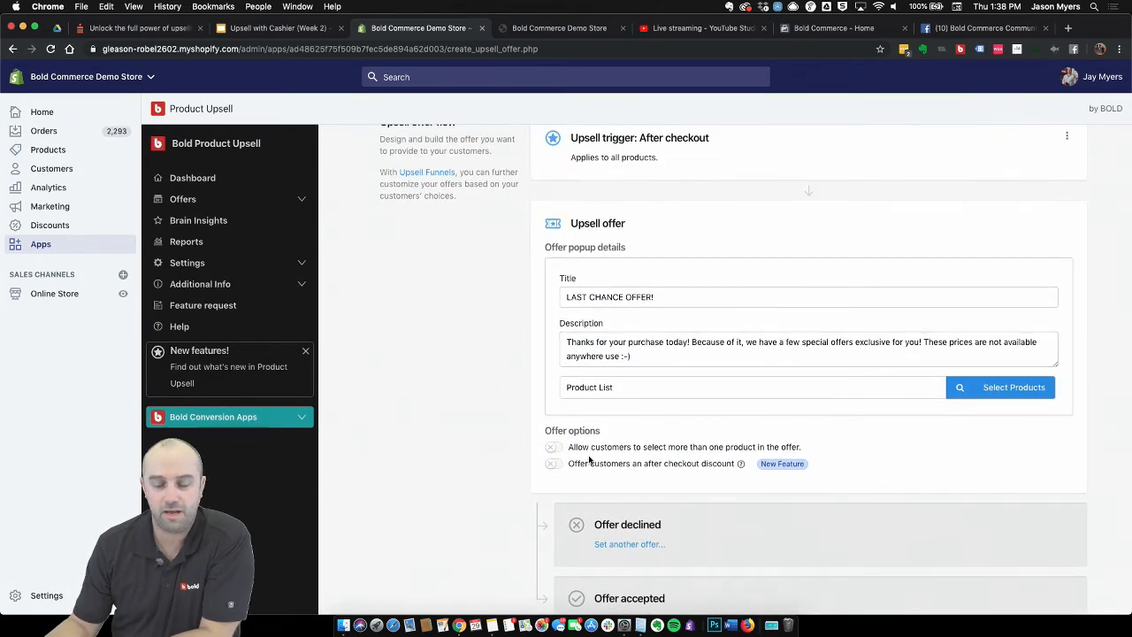
Leave multiple product selection off and enable an after checkout discount of 25% for the upsell offer.
scroll(561, 456, down, 1)
click(558, 448)
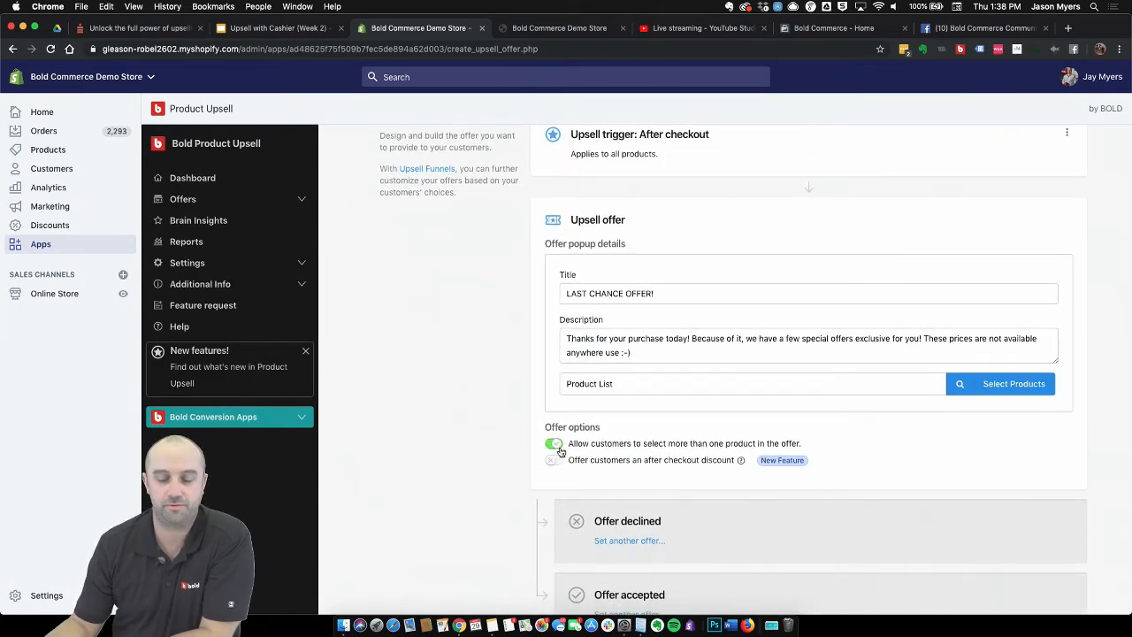
click(558, 448)
click(554, 459)
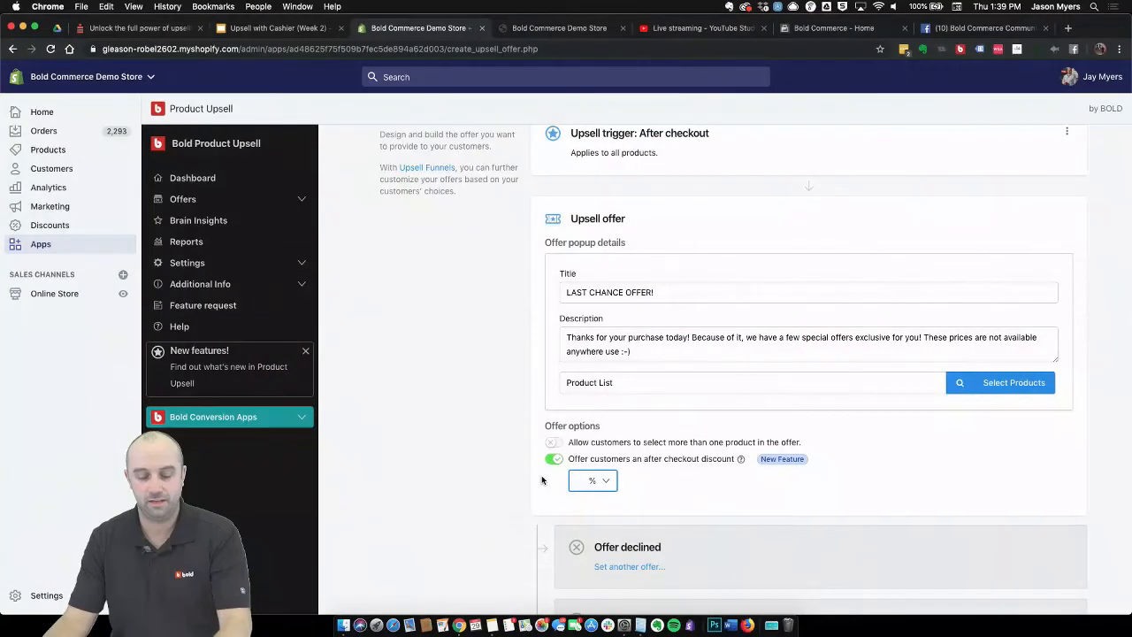
text(25)
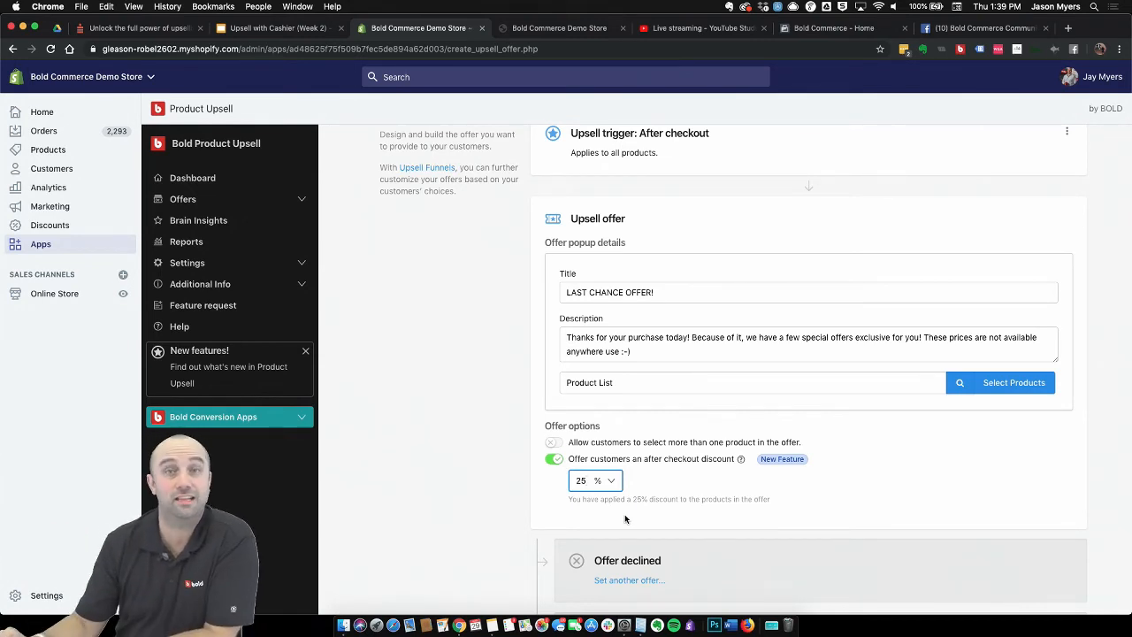
Add a follow-up offer for when the first is accepted, and title it "Coffee bean ice tray too?" from the Notepad draft.
scroll(602, 421, down, 2)
scroll(602, 422, down, 1)
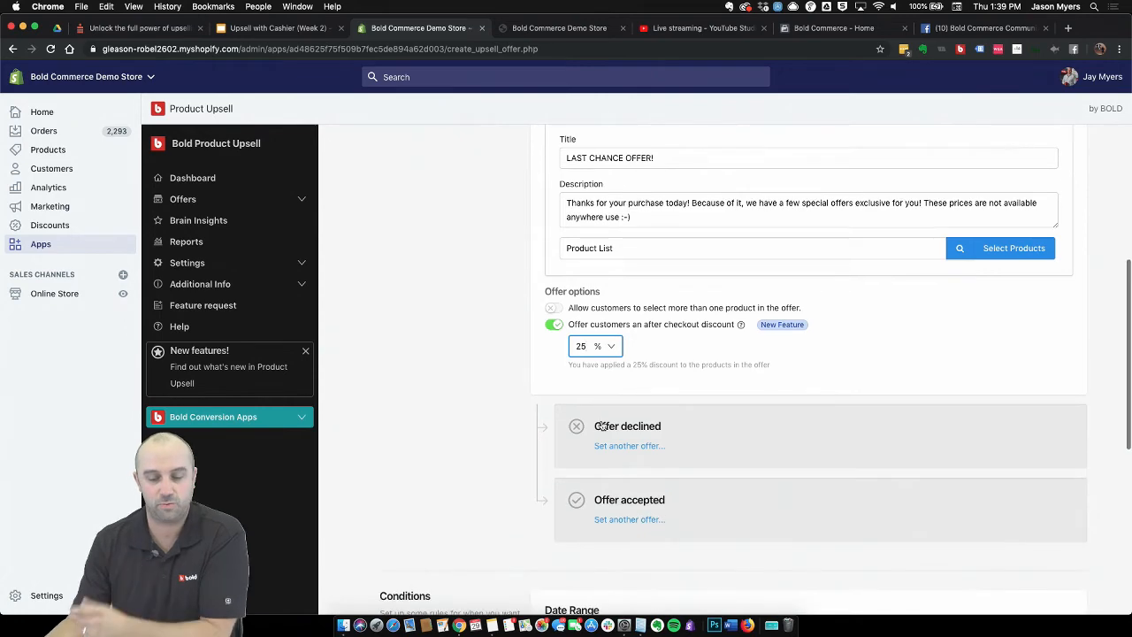
scroll(617, 402, down, 1)
scroll(617, 402, up, 1)
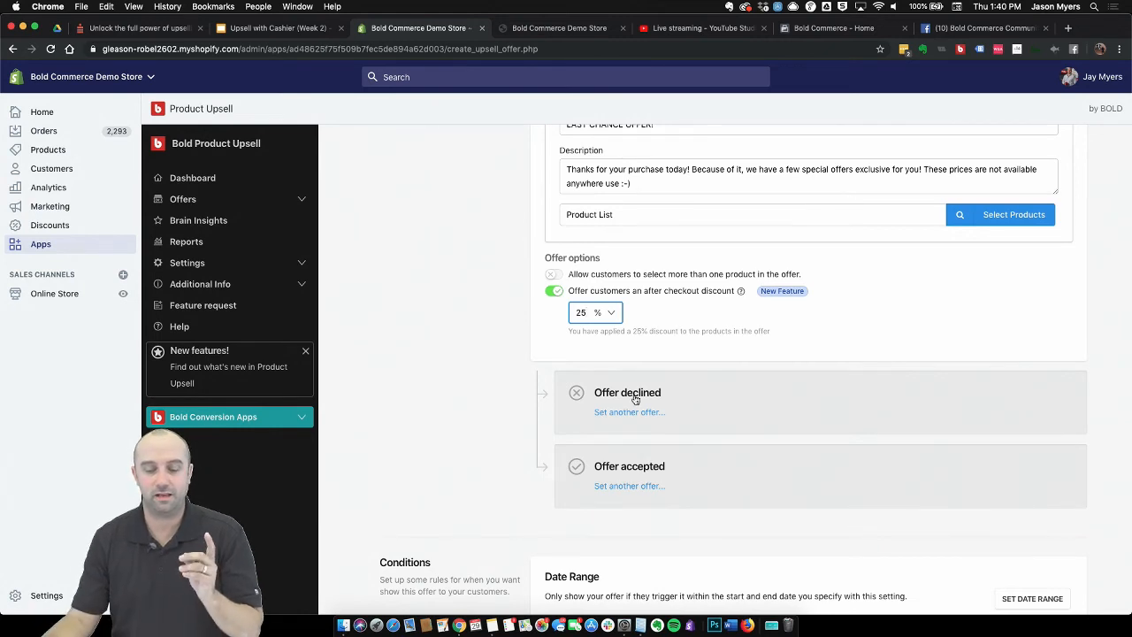
click(648, 486)
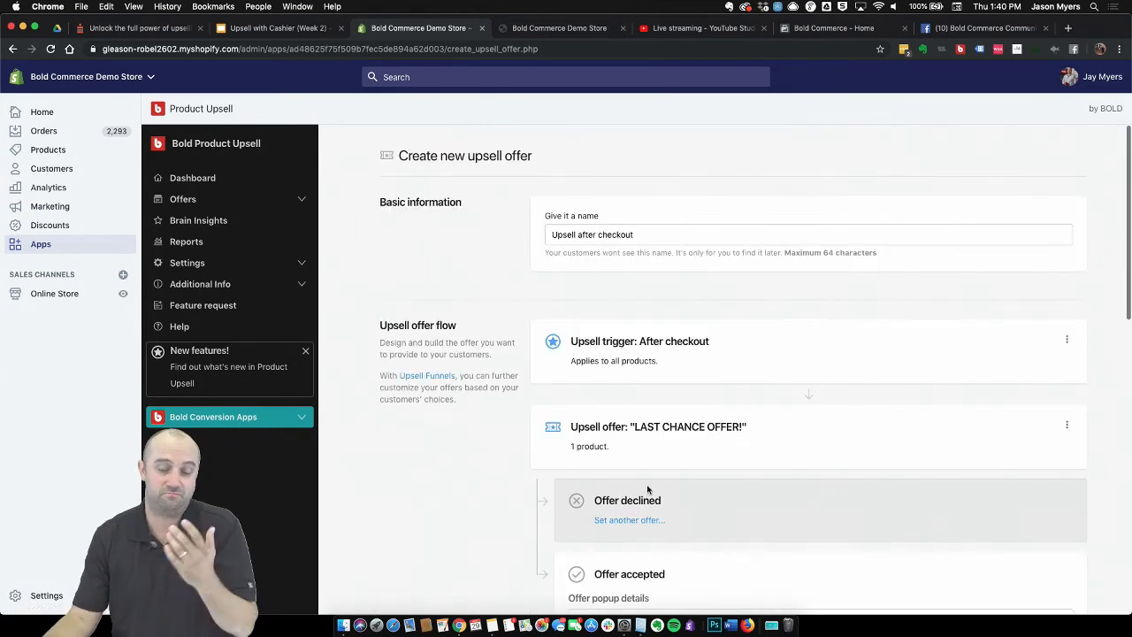
scroll(648, 488, down, 5)
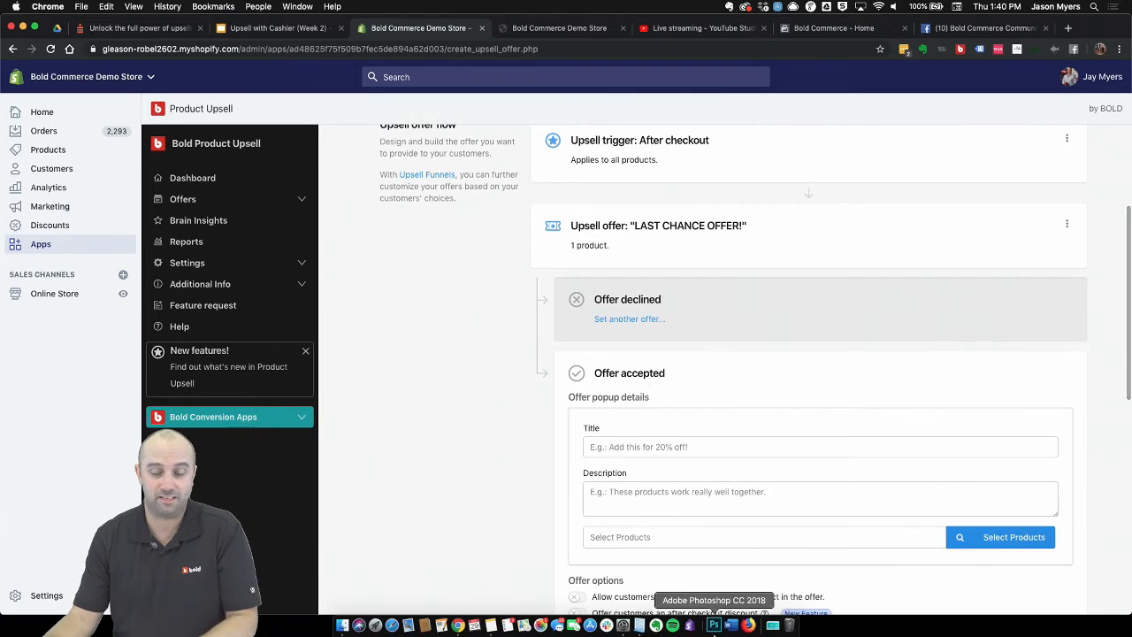
click(640, 626)
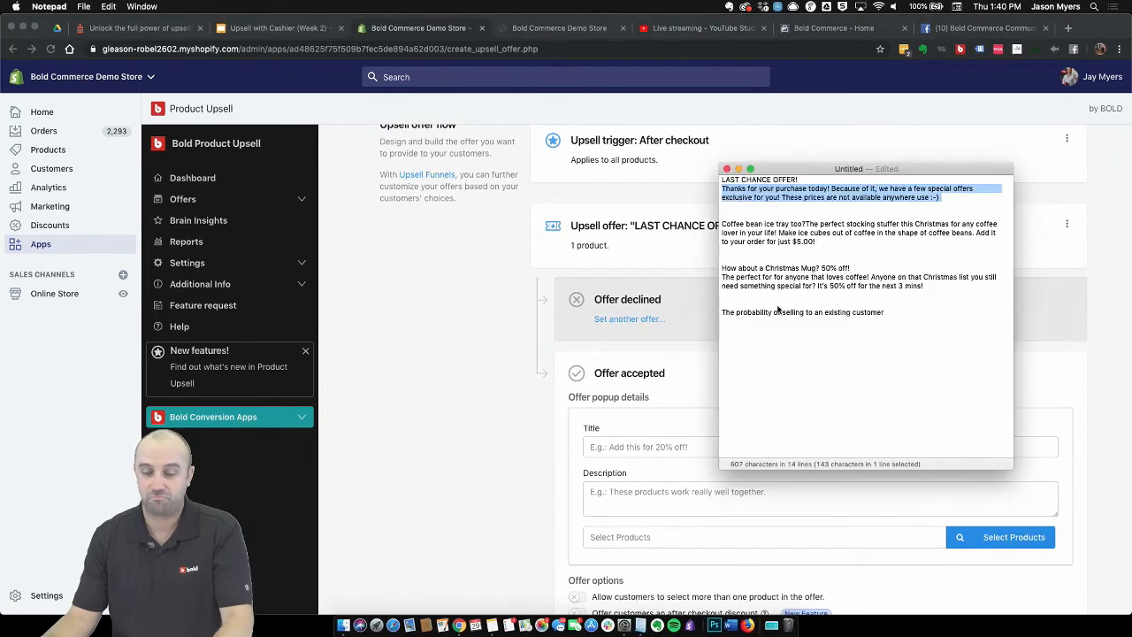
click(813, 236)
drag(815, 241, 718, 226)
key(super+c)
click(807, 226)
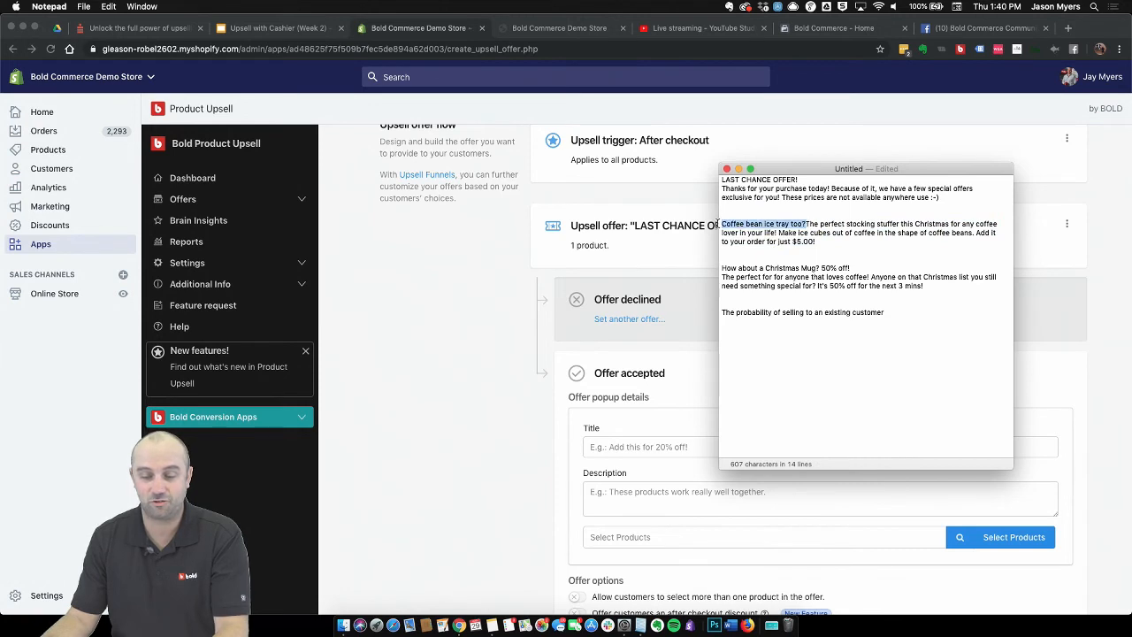
click(616, 445)
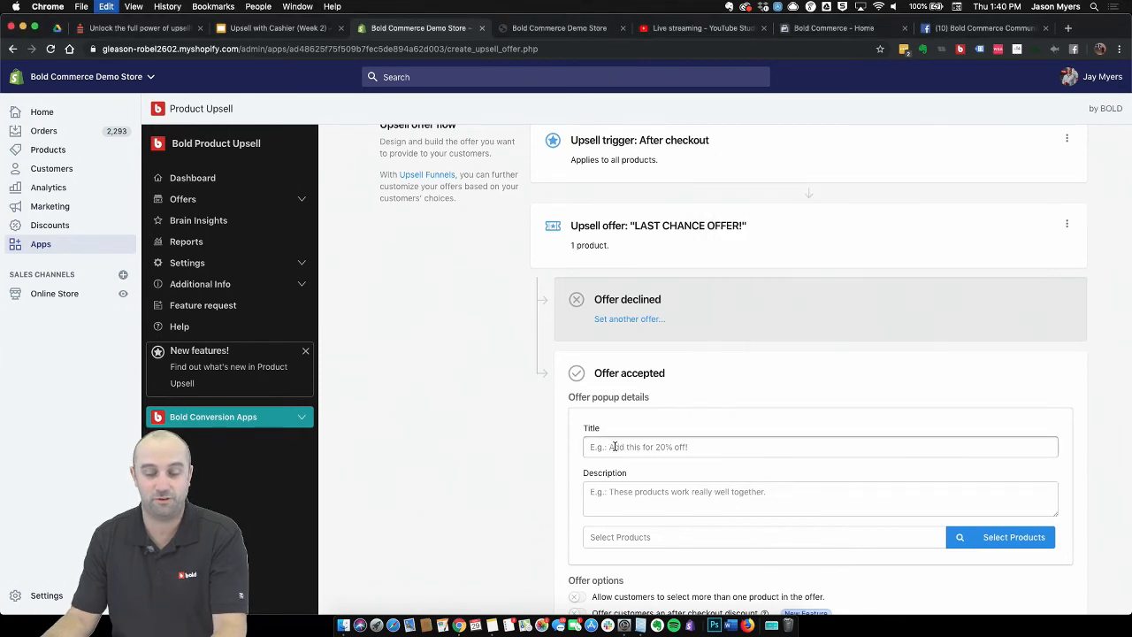
key(super+v)
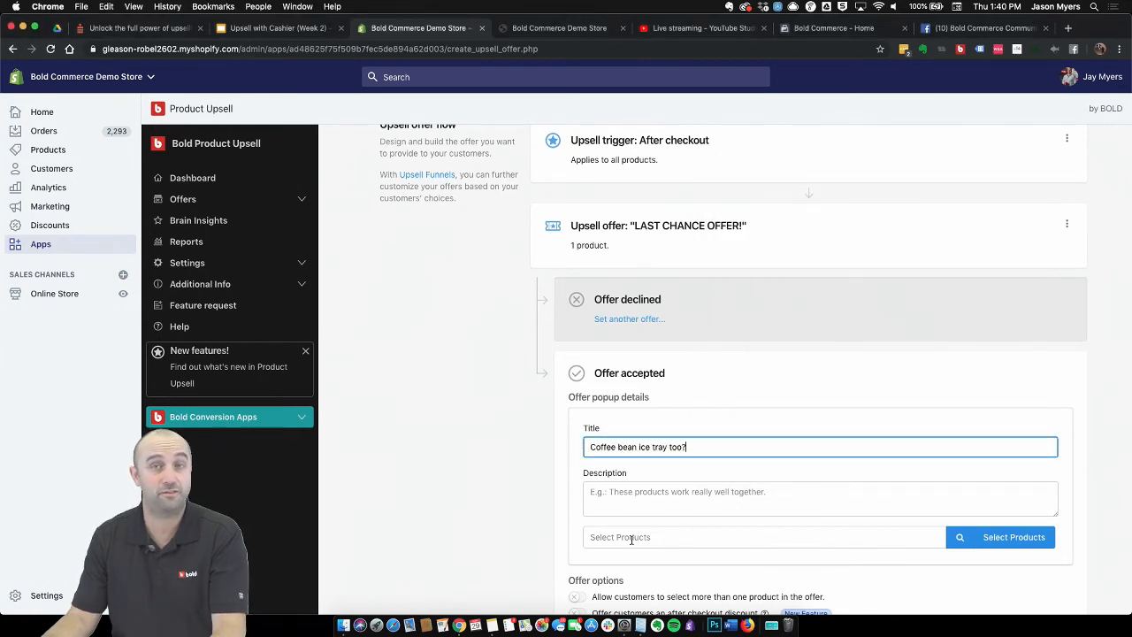
Fill the accepted offer's description with the Notepad text from "The perfect stocking stuffer this Christmas" through "Add it to your order for just $5.00!".
click(640, 625)
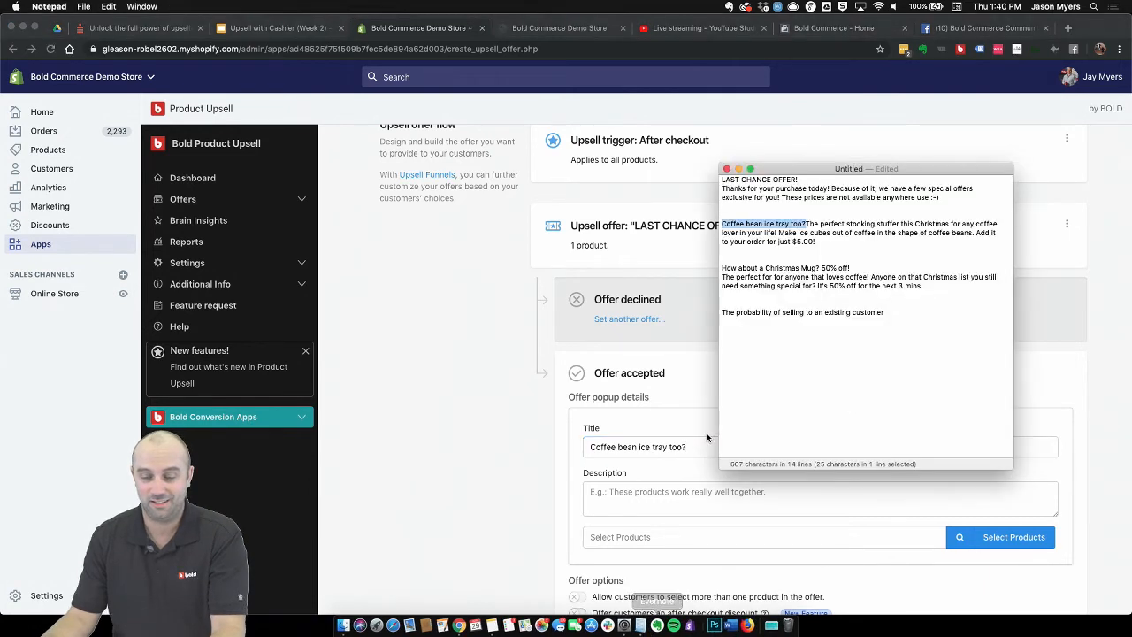
mouse_move(817, 242)
mouse_down()
mouse_move(807, 213)
mouse_move(807, 223)
mouse_up()
key(super+c)
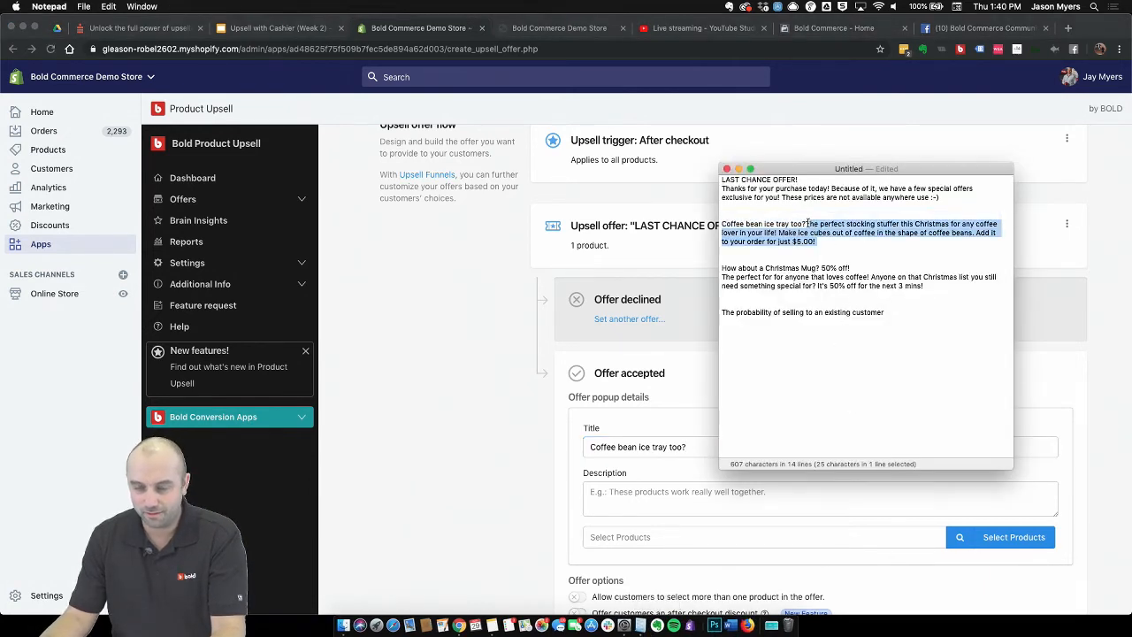
click(614, 498)
key(super+v)
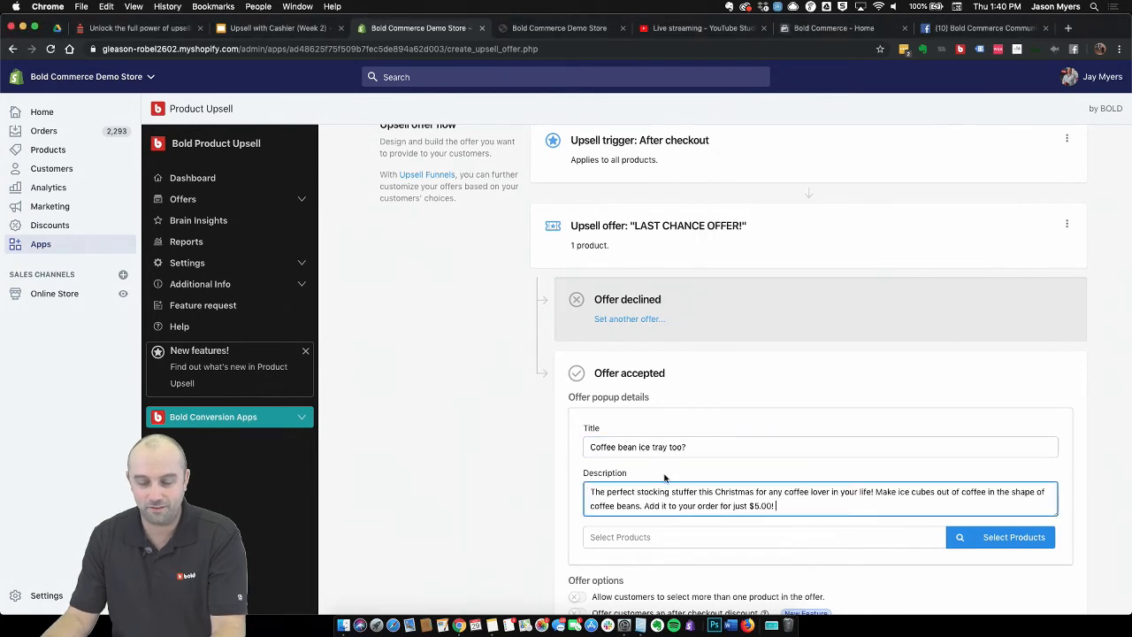
click(657, 446)
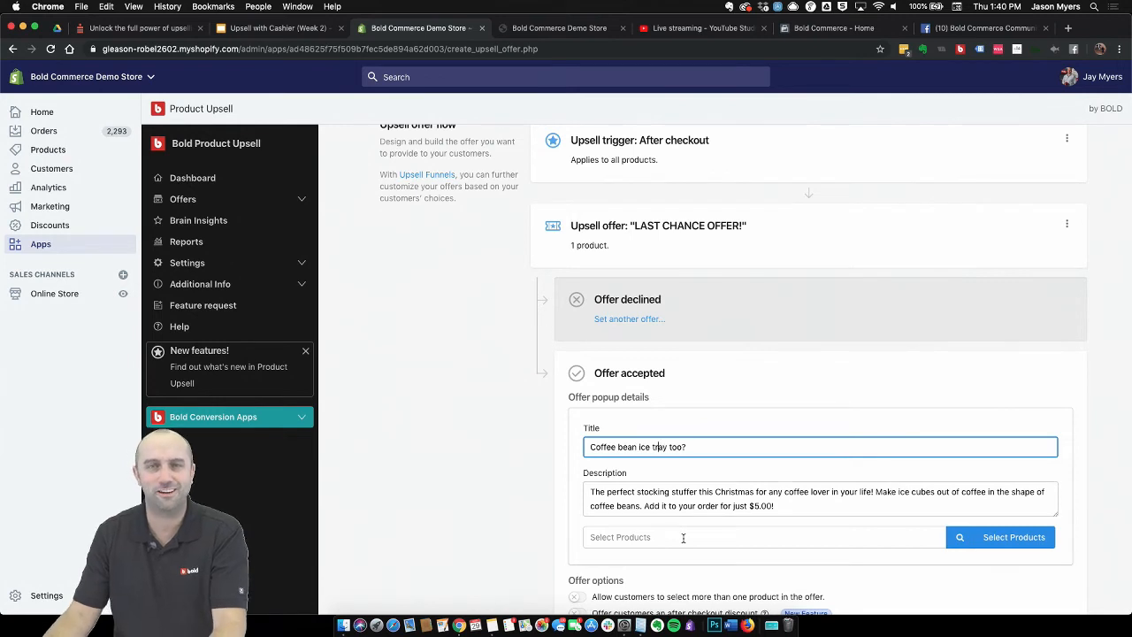
Select Coffee Bean Ice Tray from the second page of product results as the product for the accepted offer.
click(981, 543)
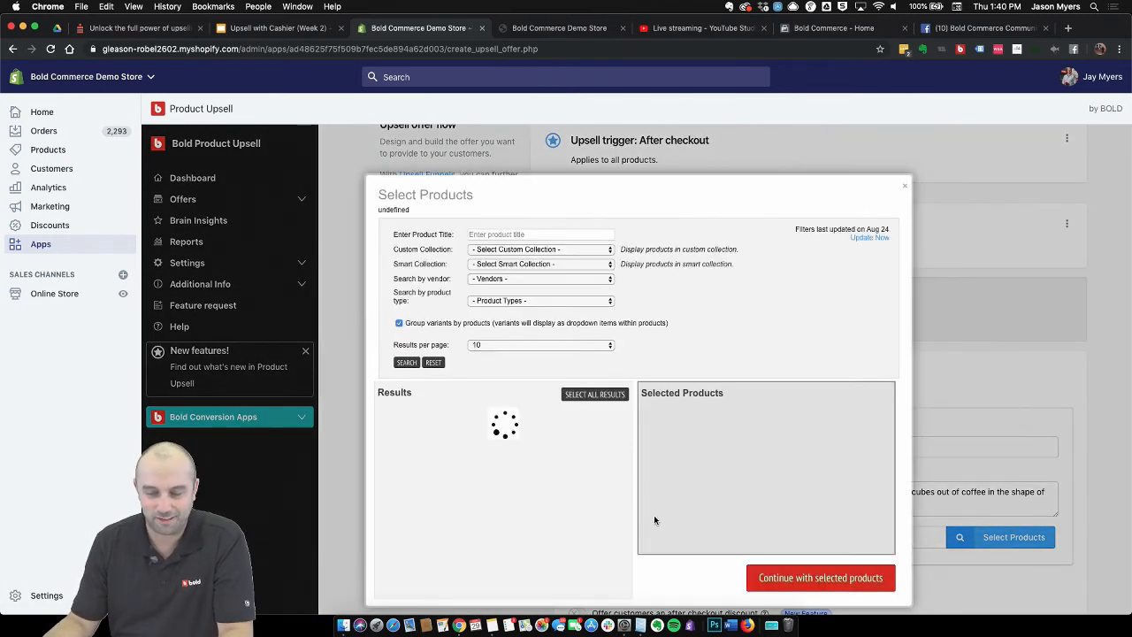
scroll(577, 559, down, 2)
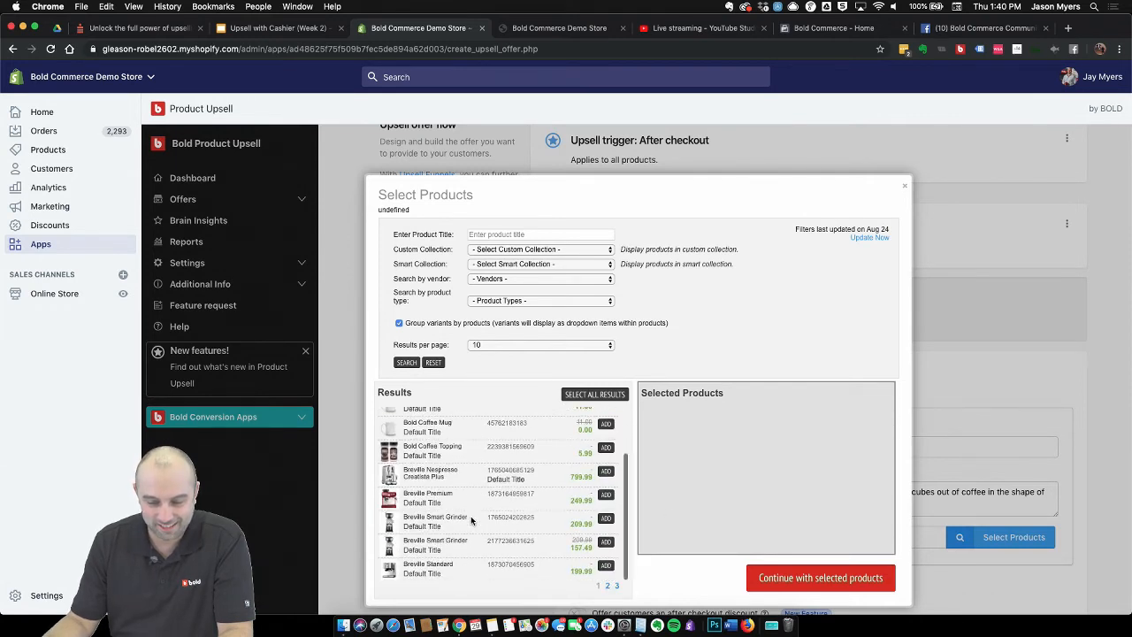
click(607, 586)
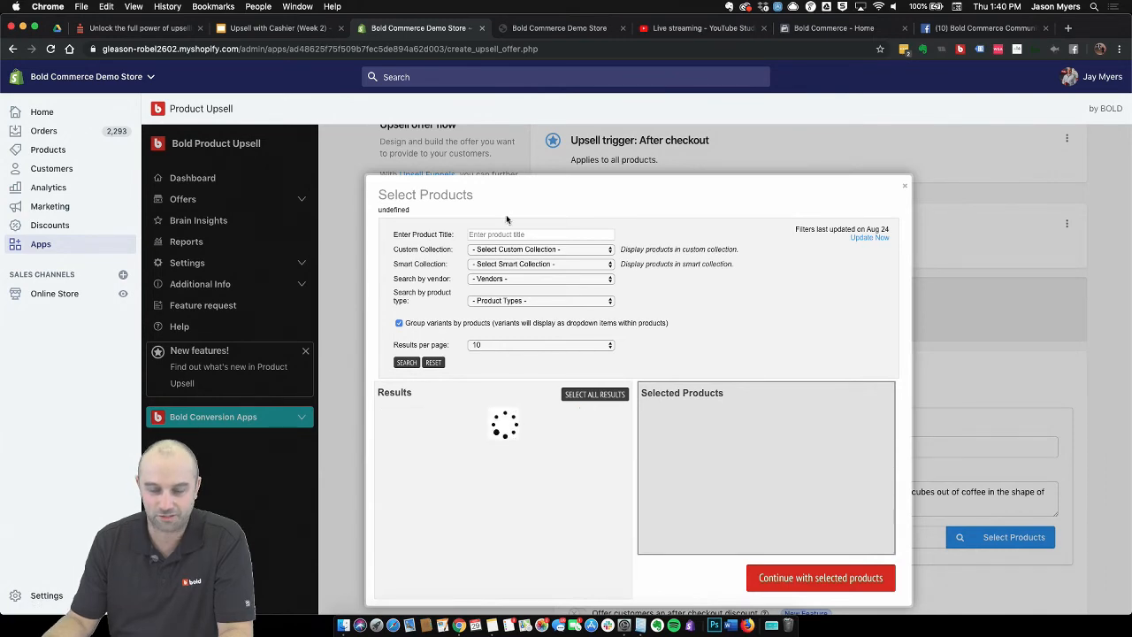
scroll(458, 484, down, 2)
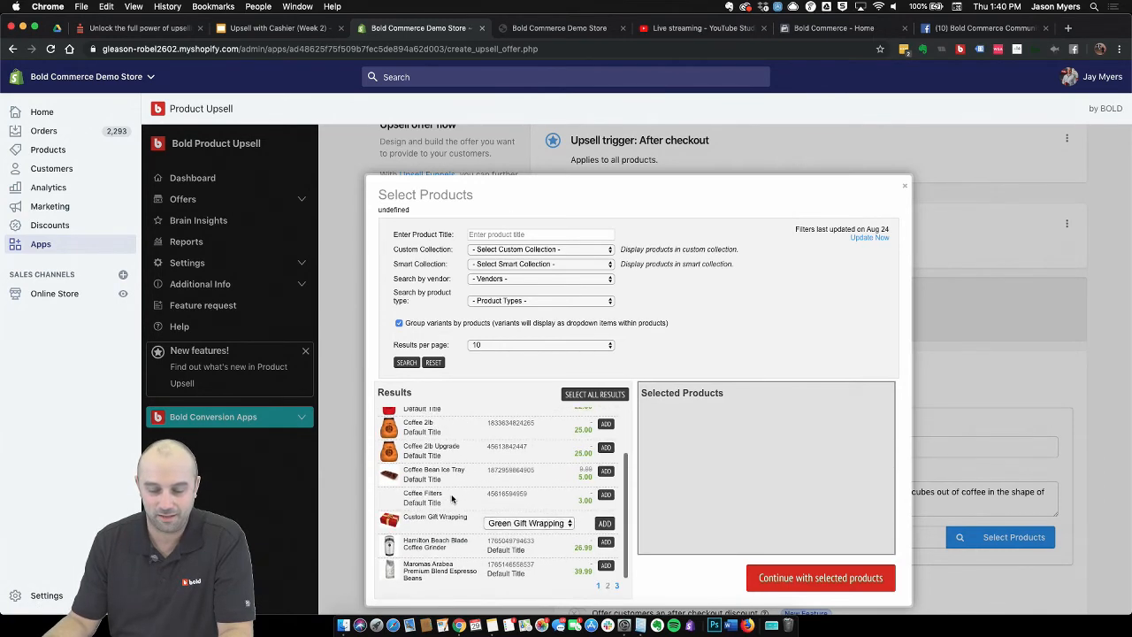
click(605, 471)
click(814, 576)
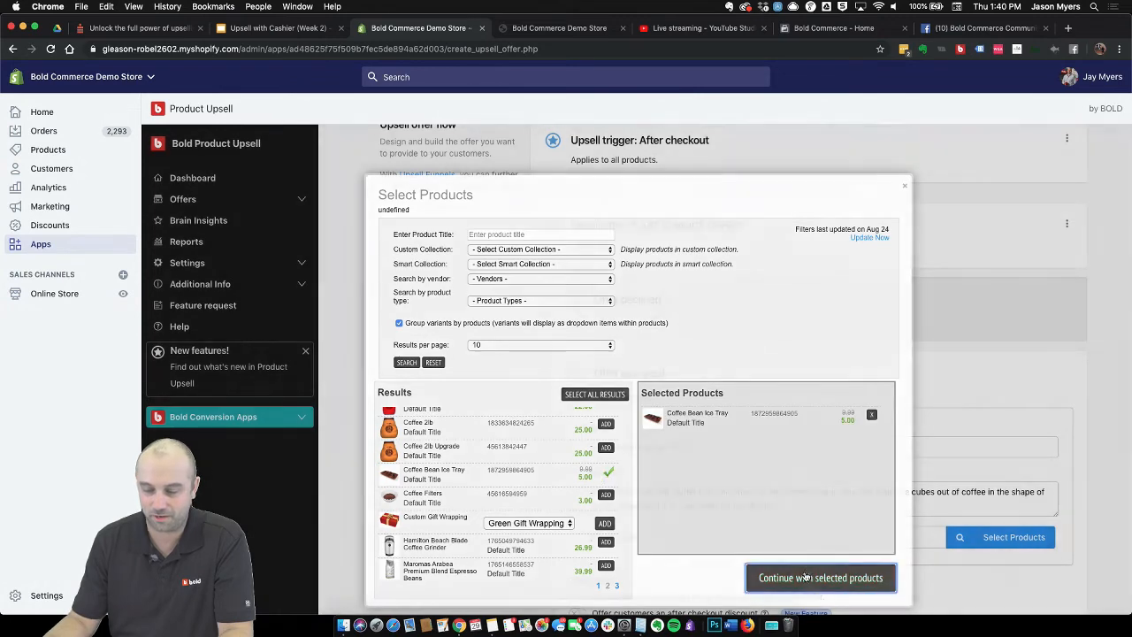
Add another follow-up offer for customers who decline the "LAST CHANCE OFFER!" upsell.
scroll(480, 377, down, 1)
scroll(480, 377, down, 5)
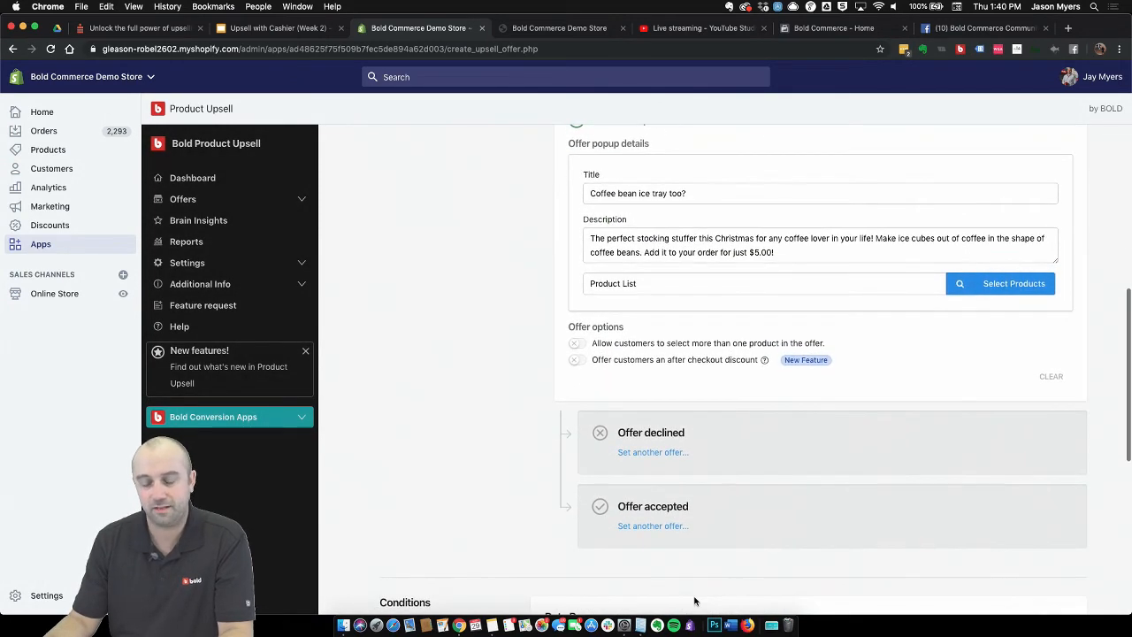
click(643, 451)
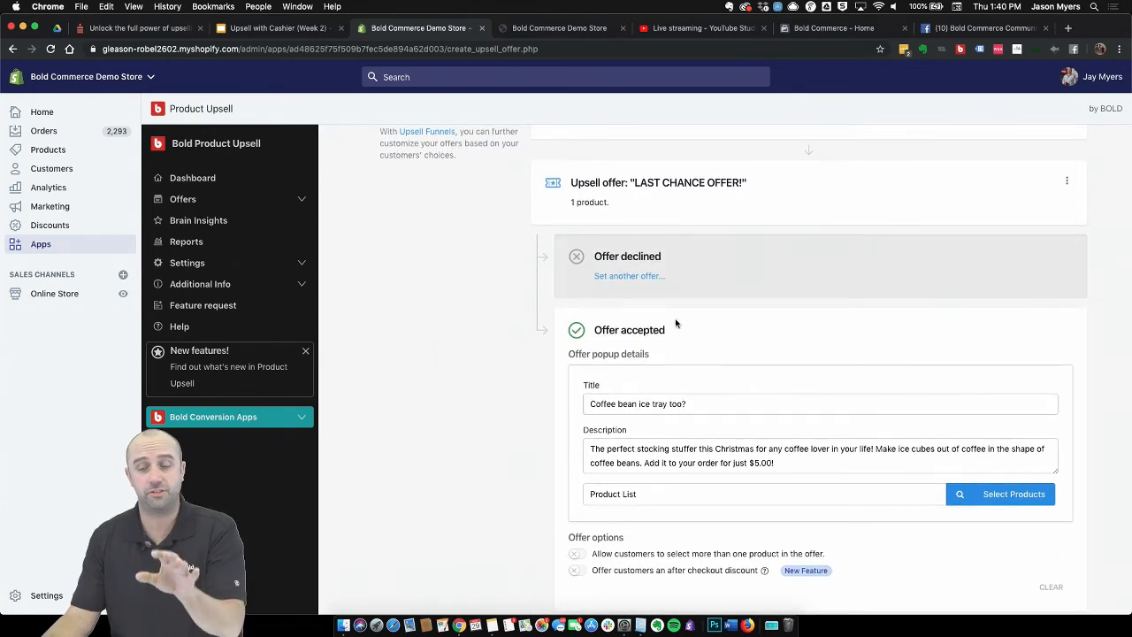
scroll(609, 273, up, 1)
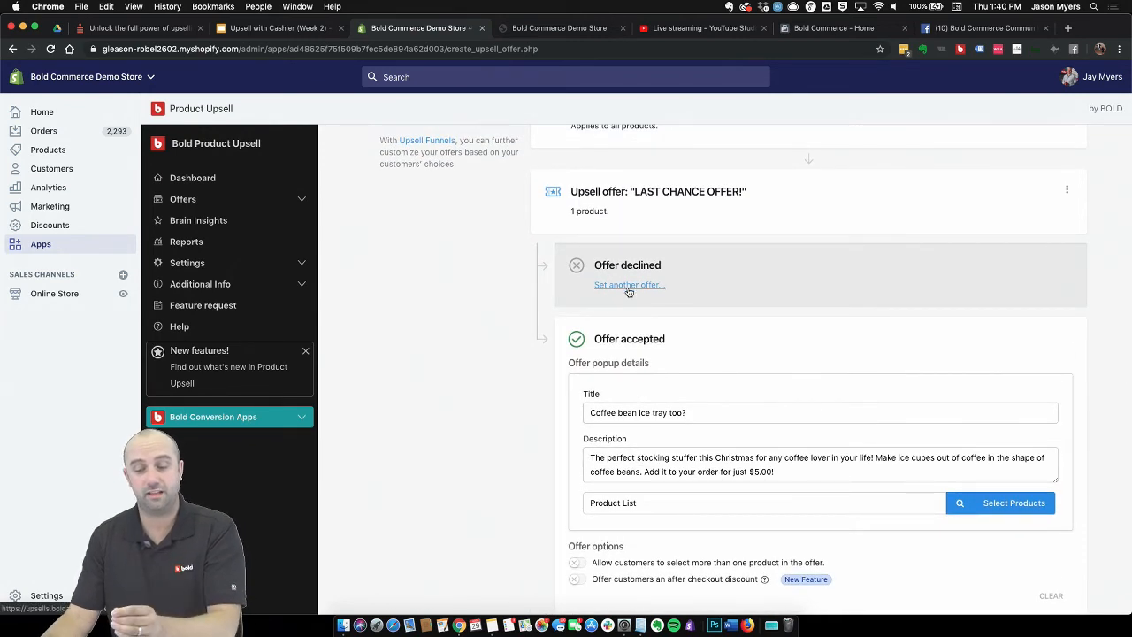
click(637, 285)
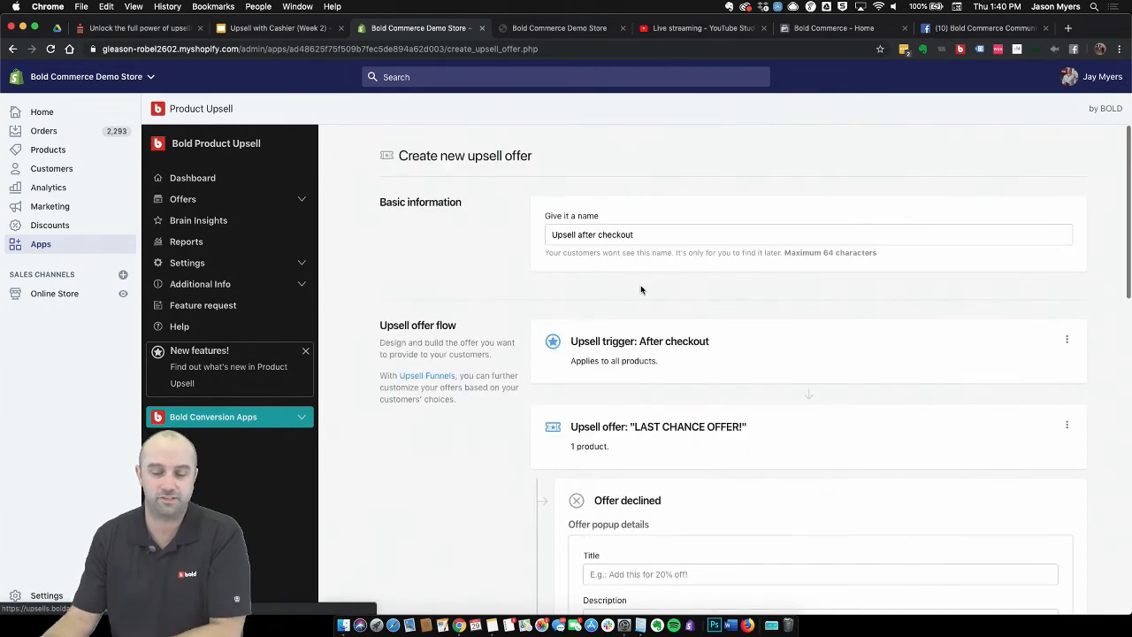
scroll(628, 422, down, 2)
scroll(626, 423, down, 3)
click(622, 364)
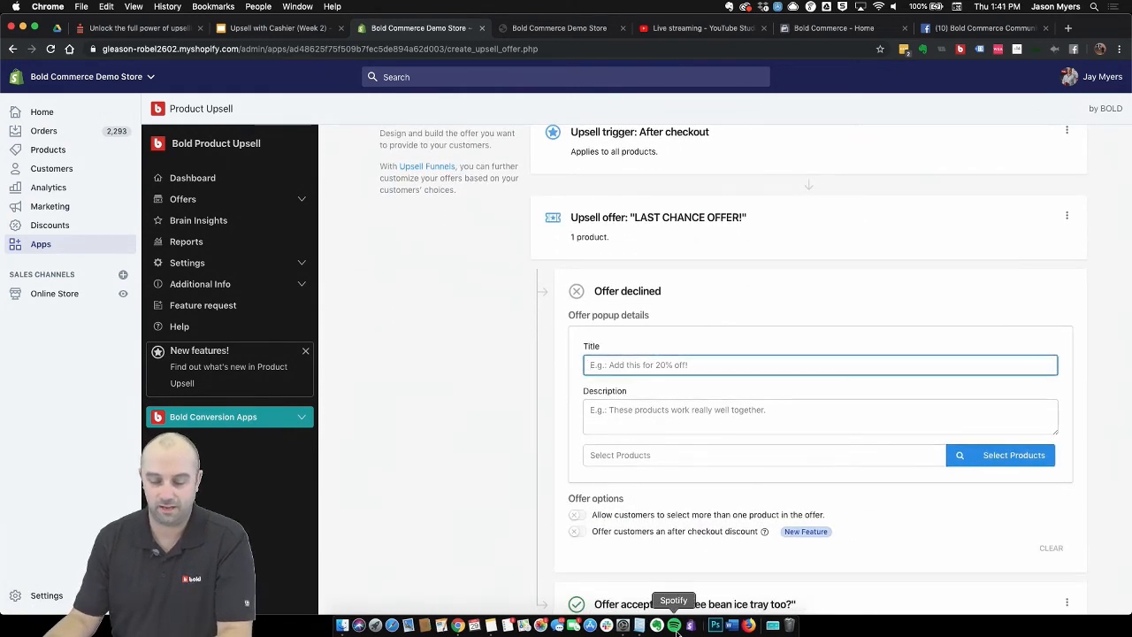
Fill the declined offer's description with the Notepad text from "The perfect for for anyone that loves coffee!" through "It's 50% off for the next 3 mins!".
click(641, 625)
click(824, 312)
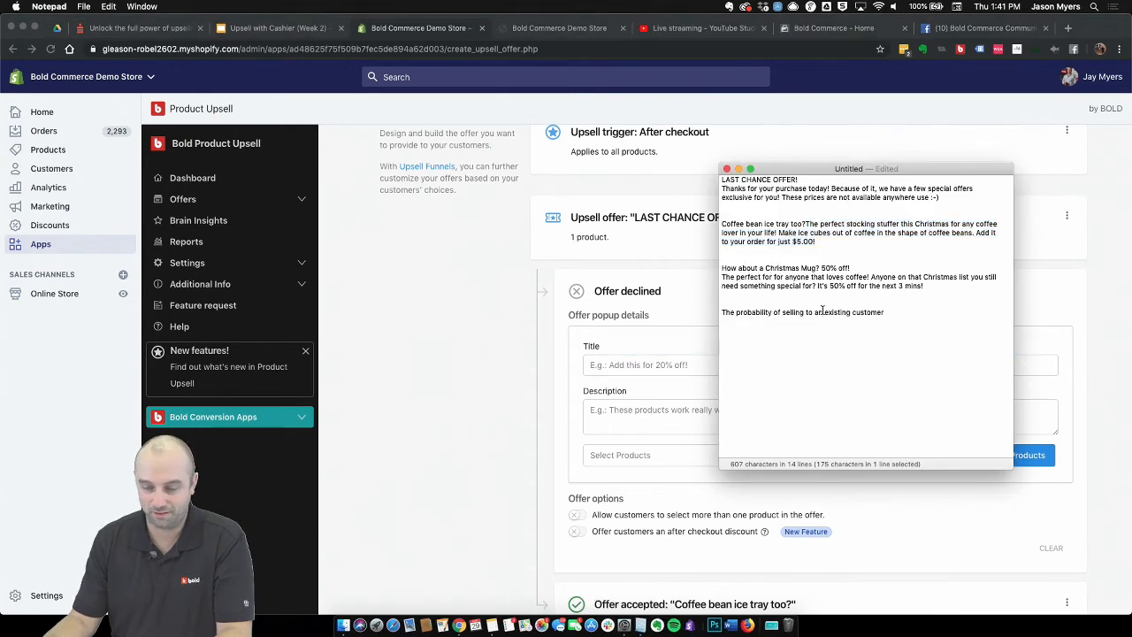
drag(926, 286, 721, 277)
key(super+c)
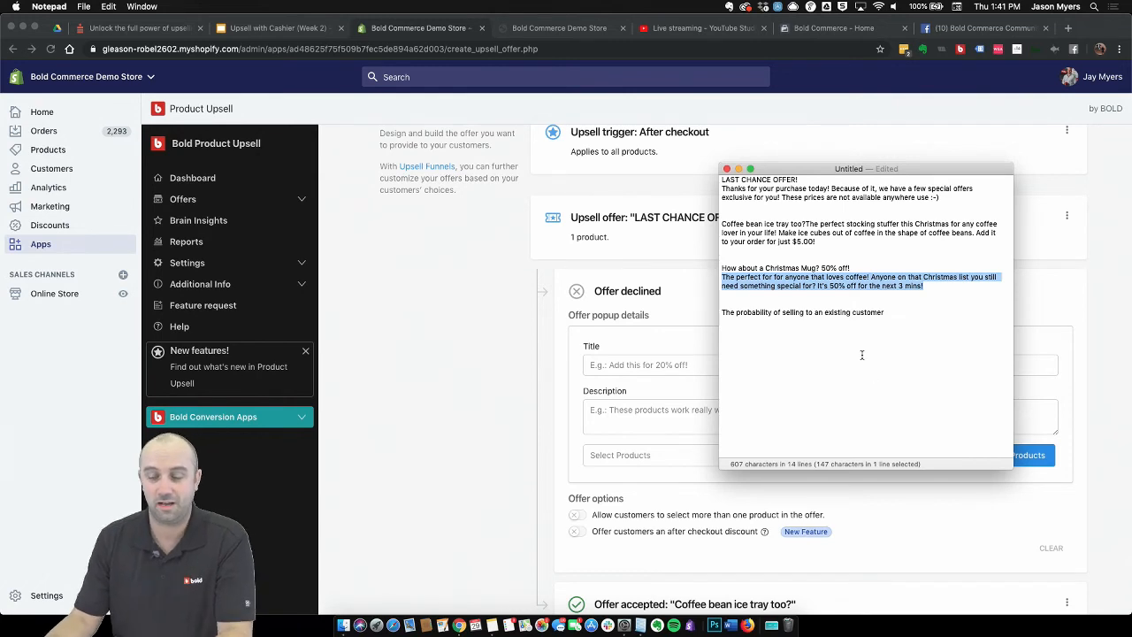
click(637, 417)
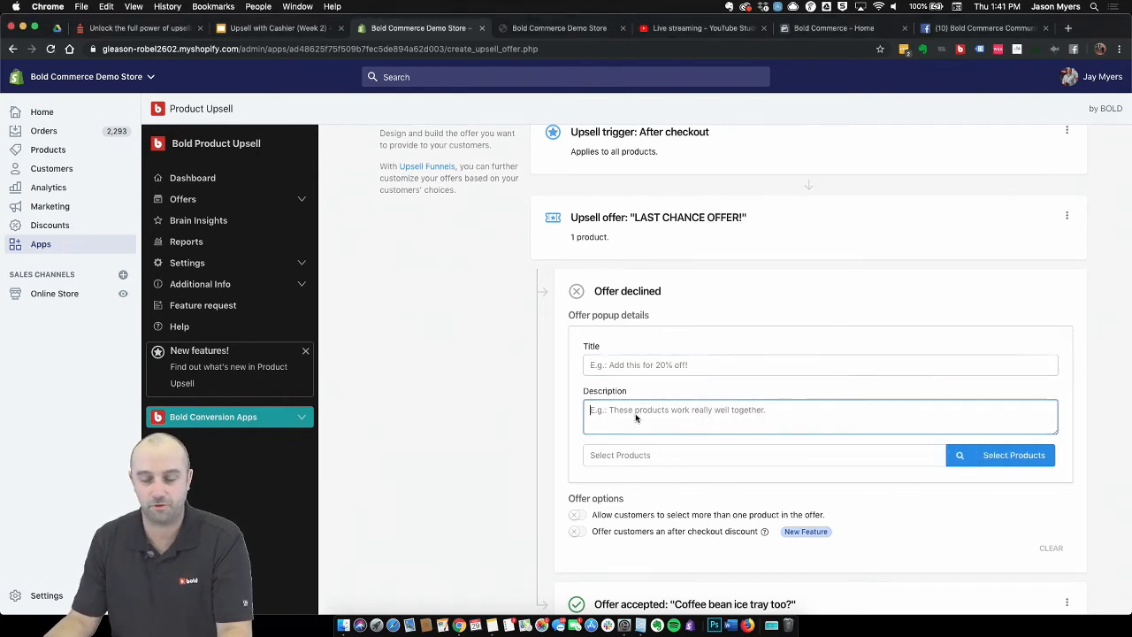
key(super+v)
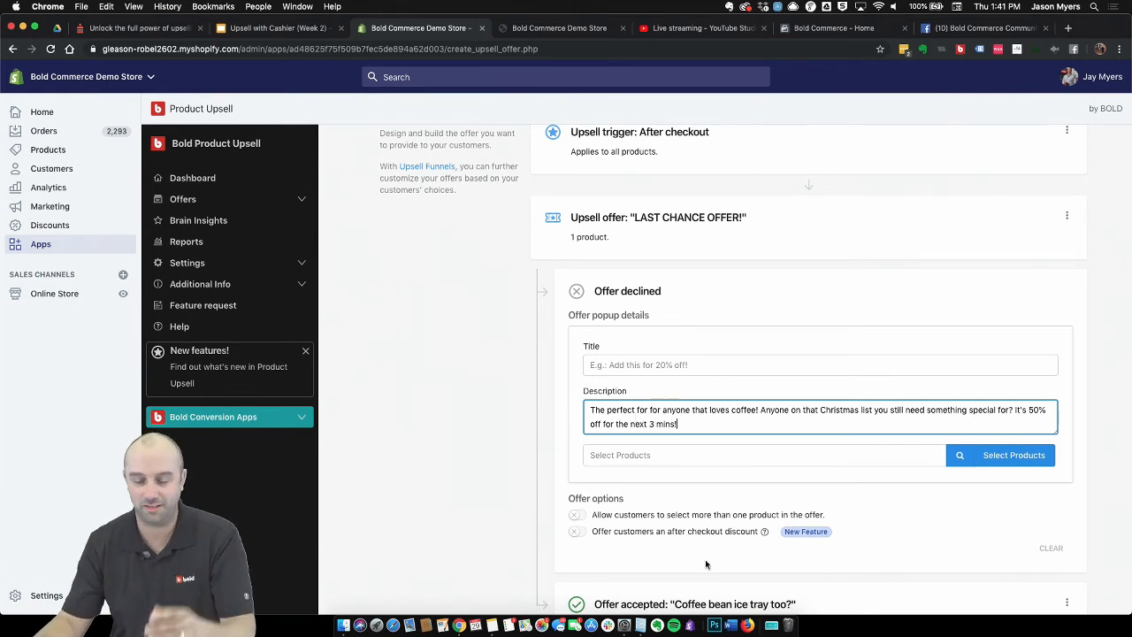
Title the declined offer "How about a Christmas Mug? 50% off!" from the Notepad draft.
click(640, 626)
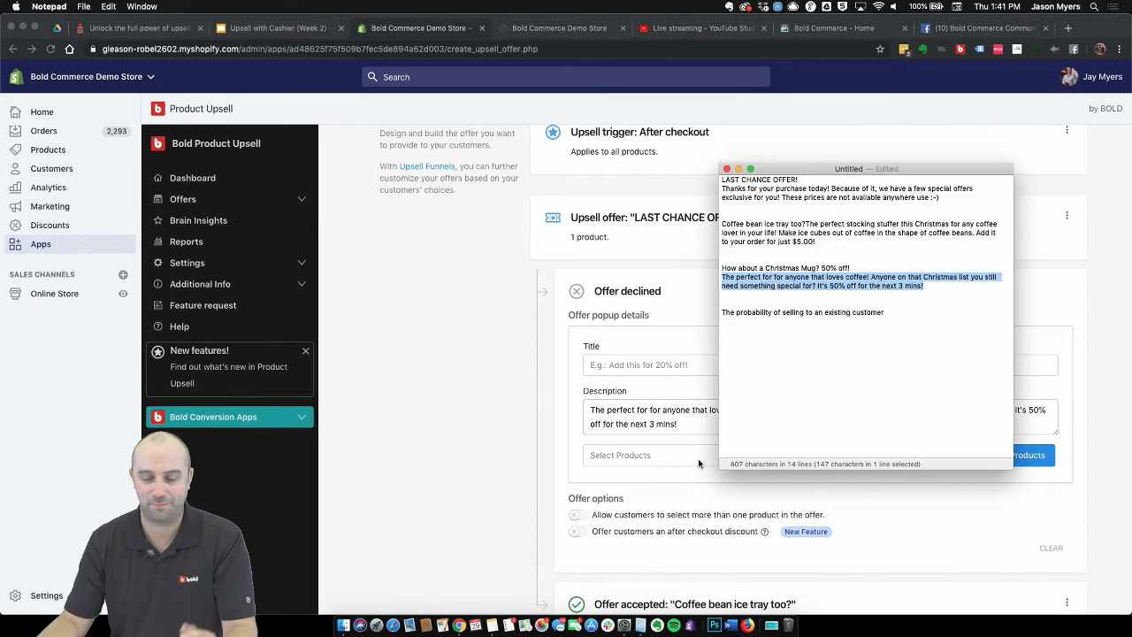
drag(851, 269, 705, 265)
key(cmd+c)
click(650, 366)
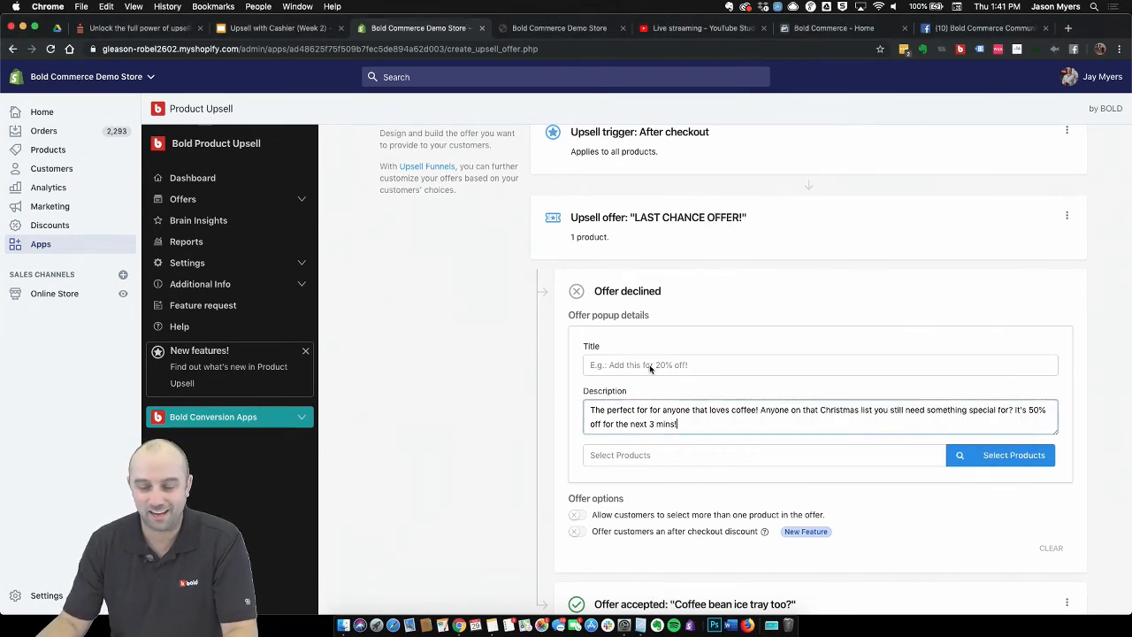
key(cmd+v)
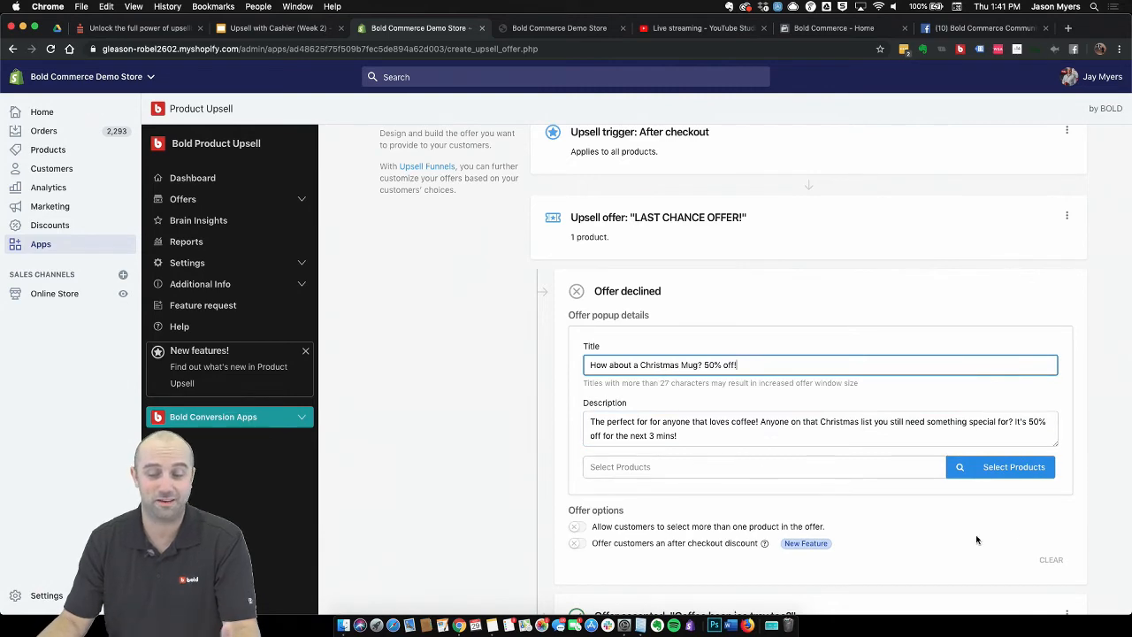
Choose the product for the declined Christmas Mug offer from the second page of product results.
click(1019, 471)
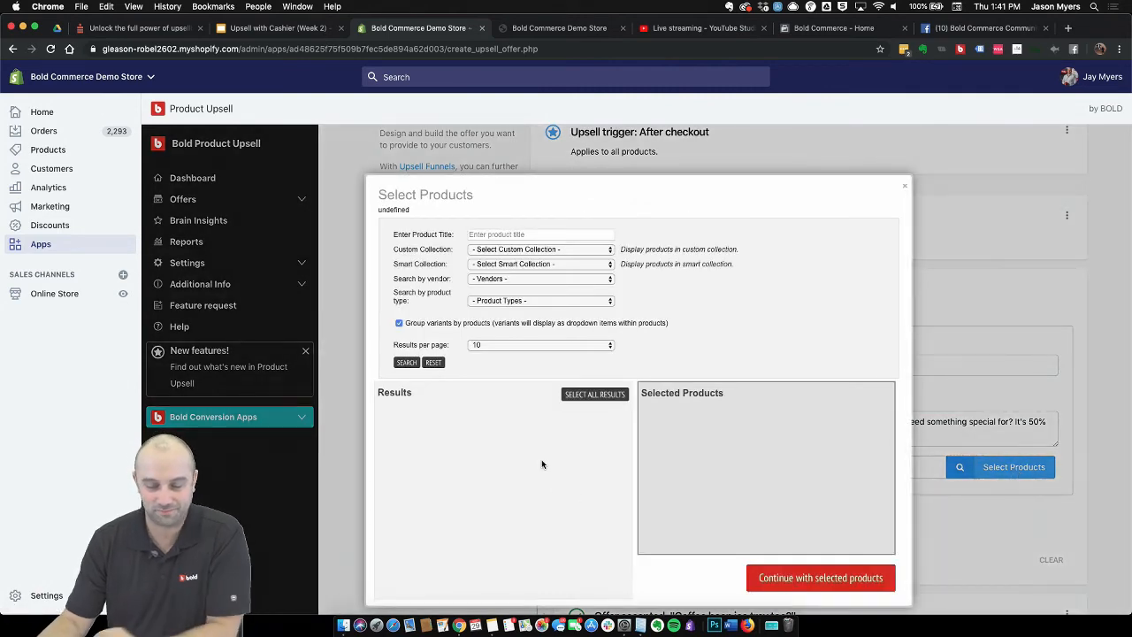
scroll(557, 477, down, 3)
scroll(550, 415, up, 1)
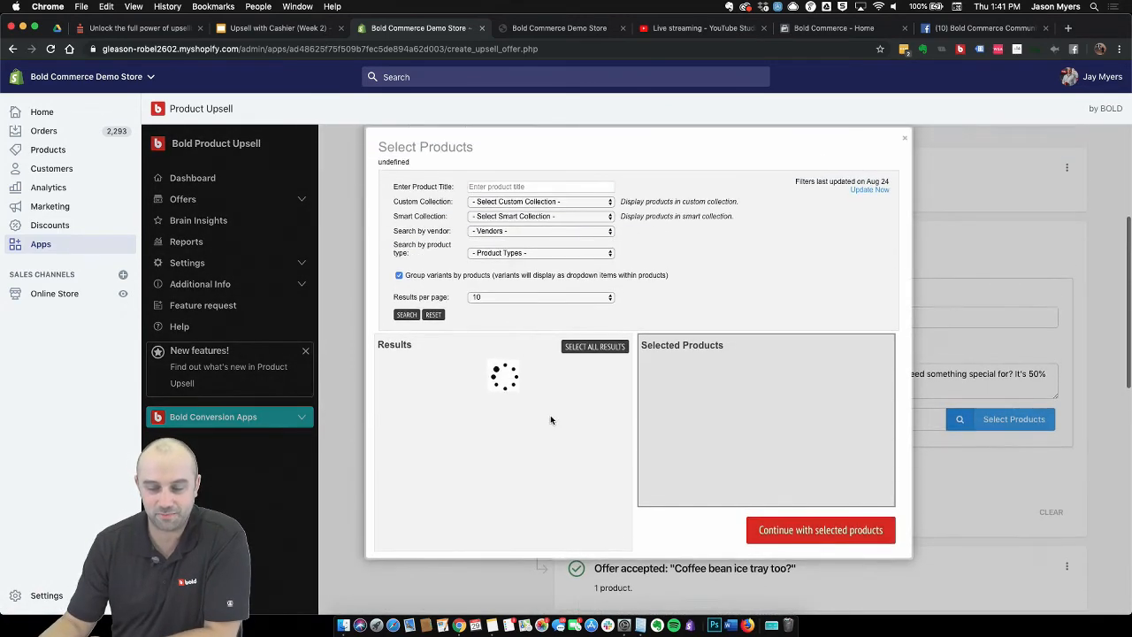
scroll(520, 433, down, 3)
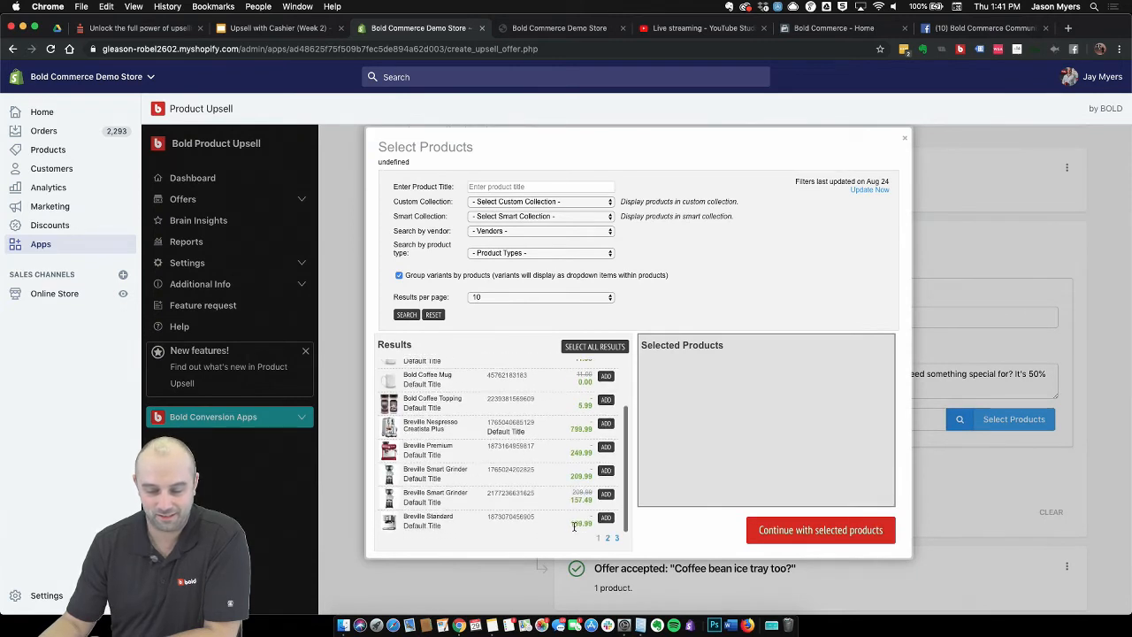
click(608, 537)
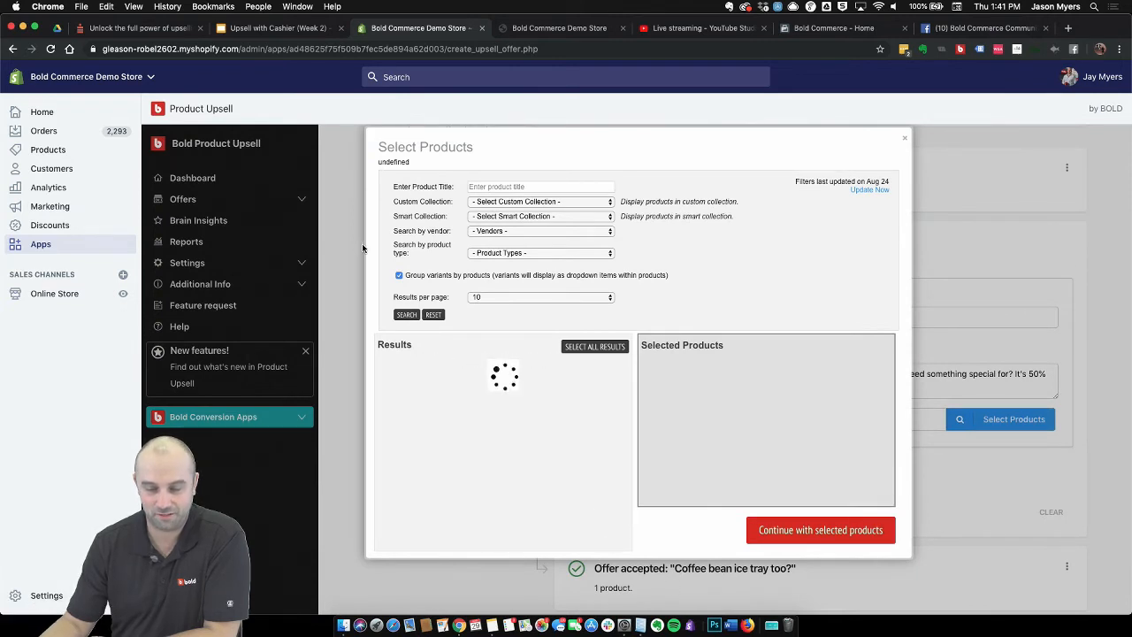
click(605, 391)
click(813, 530)
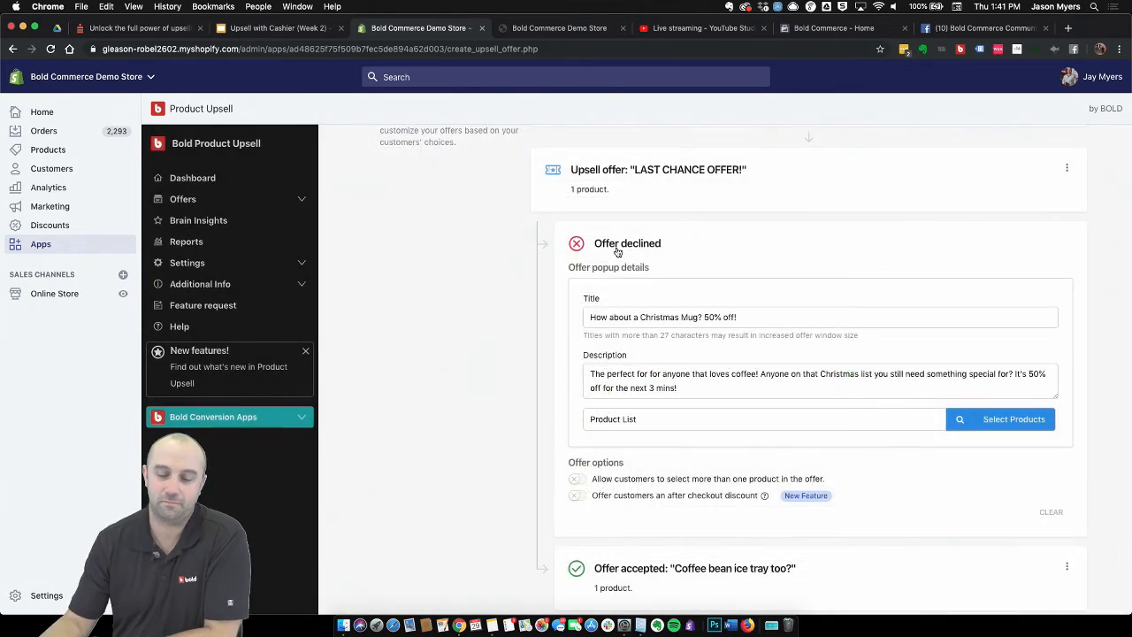
Review the funnel's declined and accepted branches along with its date range, cart value and out-of-stock options.
scroll(334, 299, down, 5)
scroll(589, 481, up, 2)
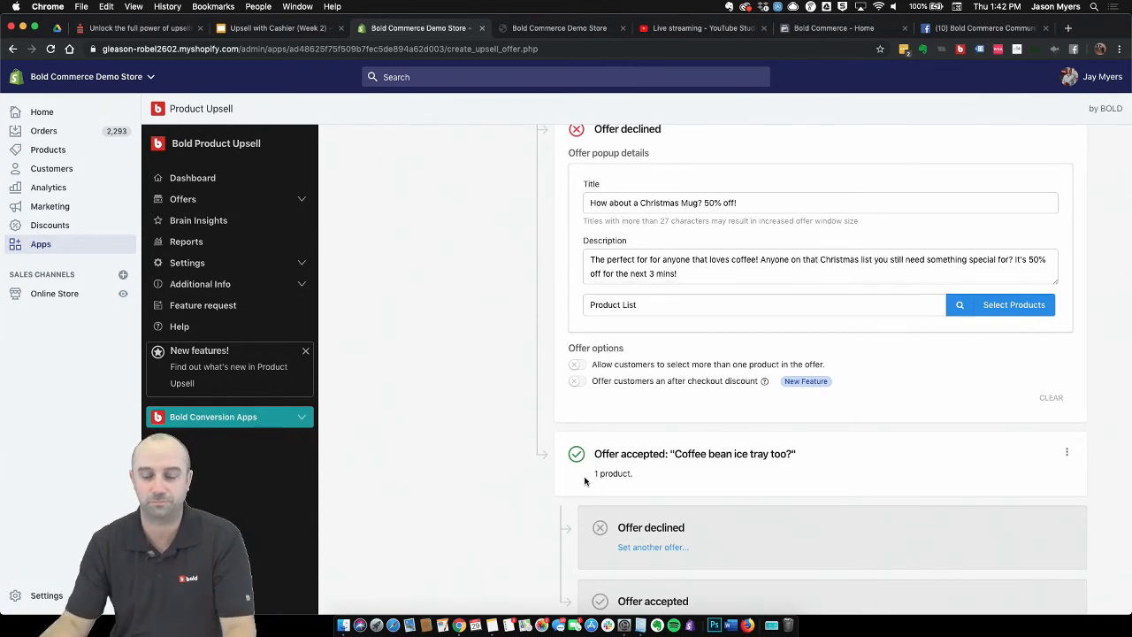
scroll(588, 476, down, 5)
scroll(593, 469, down, 4)
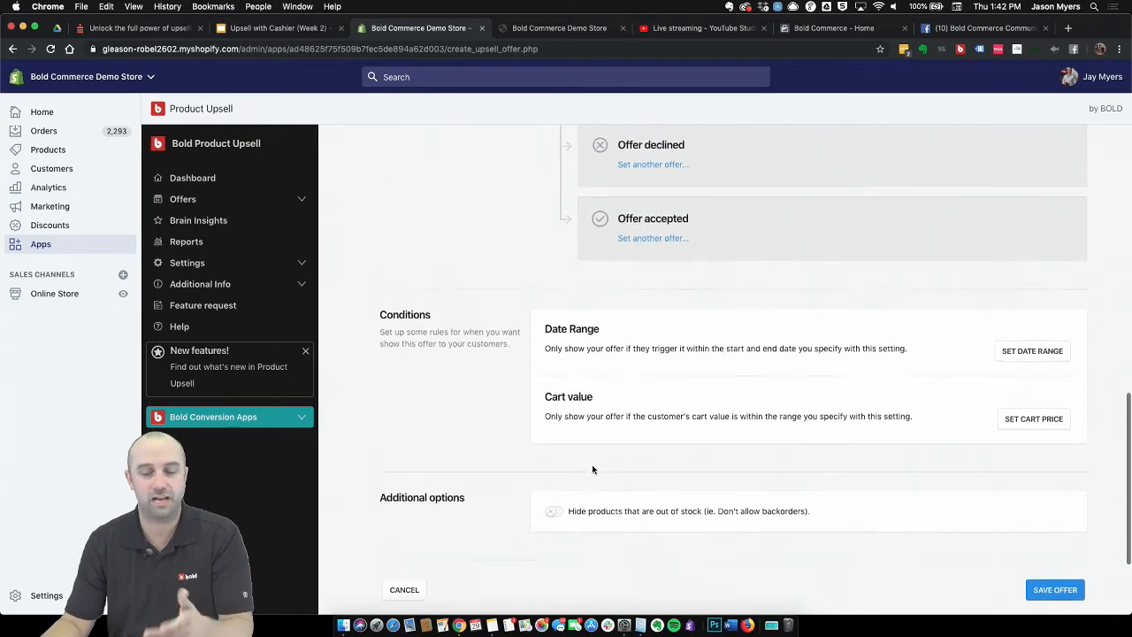
scroll(592, 469, up, 4)
scroll(592, 468, up, 7)
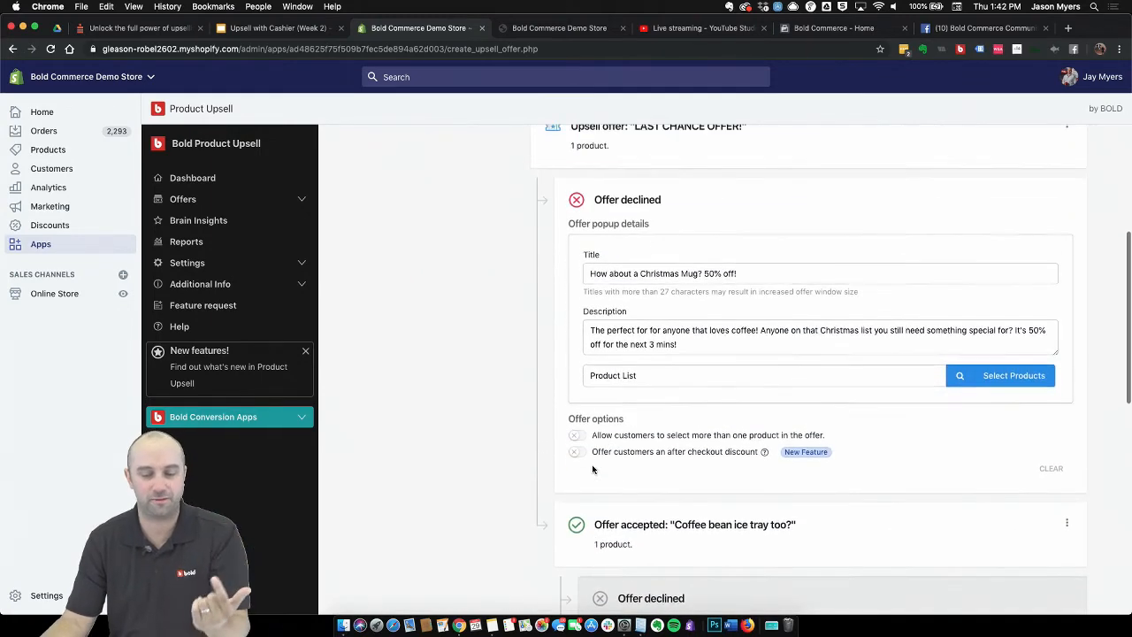
scroll(592, 469, up, 5)
scroll(592, 469, down, 5)
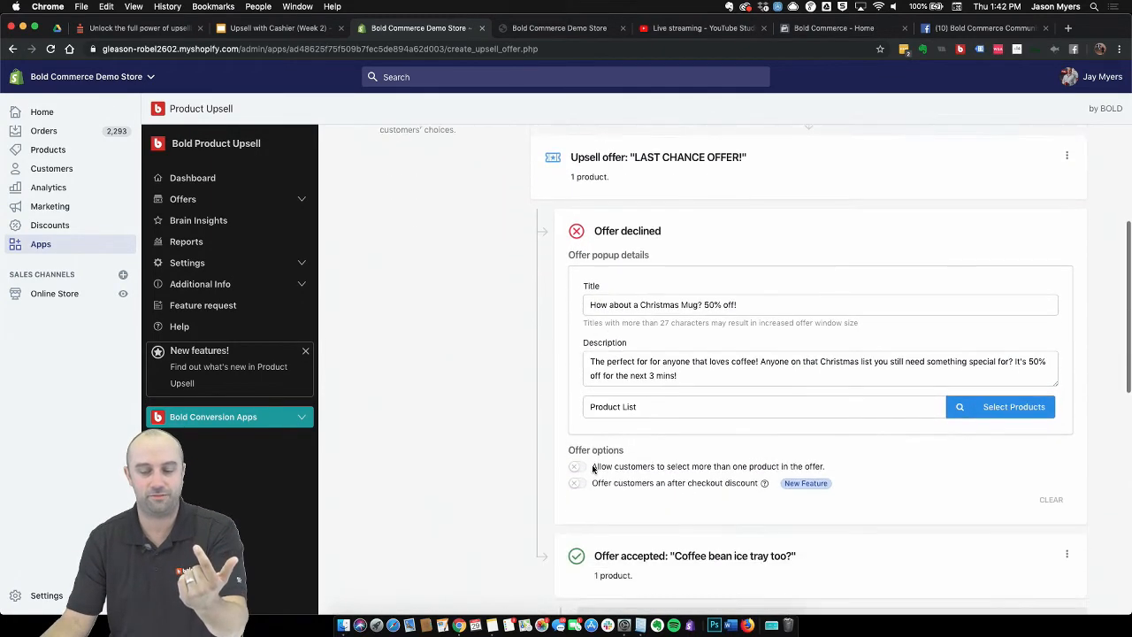
scroll(593, 469, down, 9)
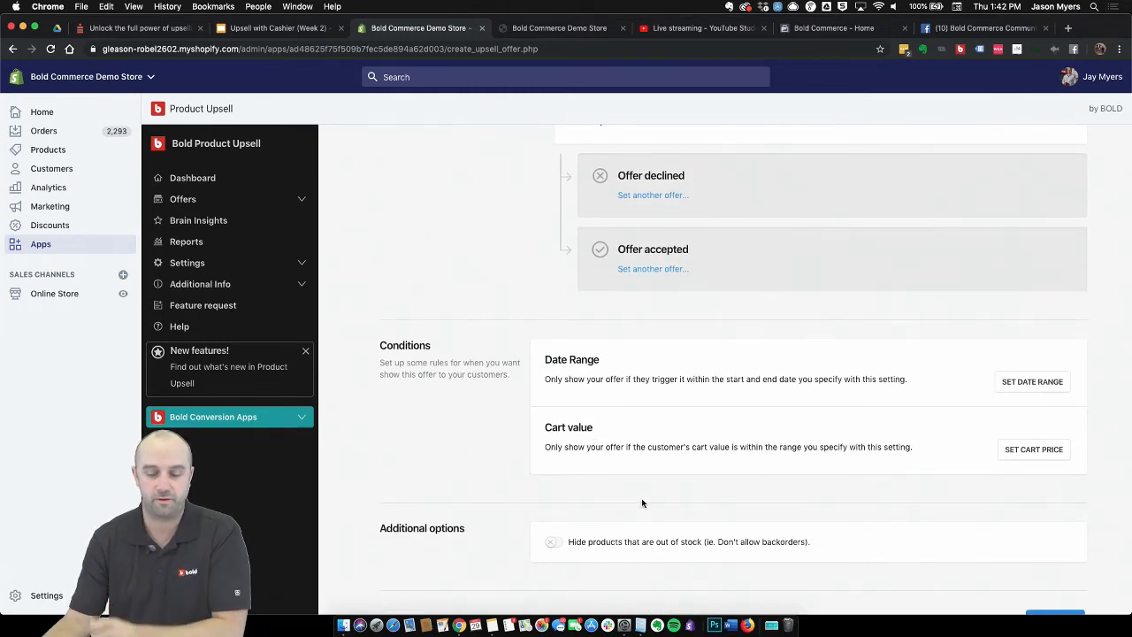
Save the completed after-checkout upsell offer with its declined and accepted follow-ups.
scroll(1065, 565, down, 1)
click(1053, 590)
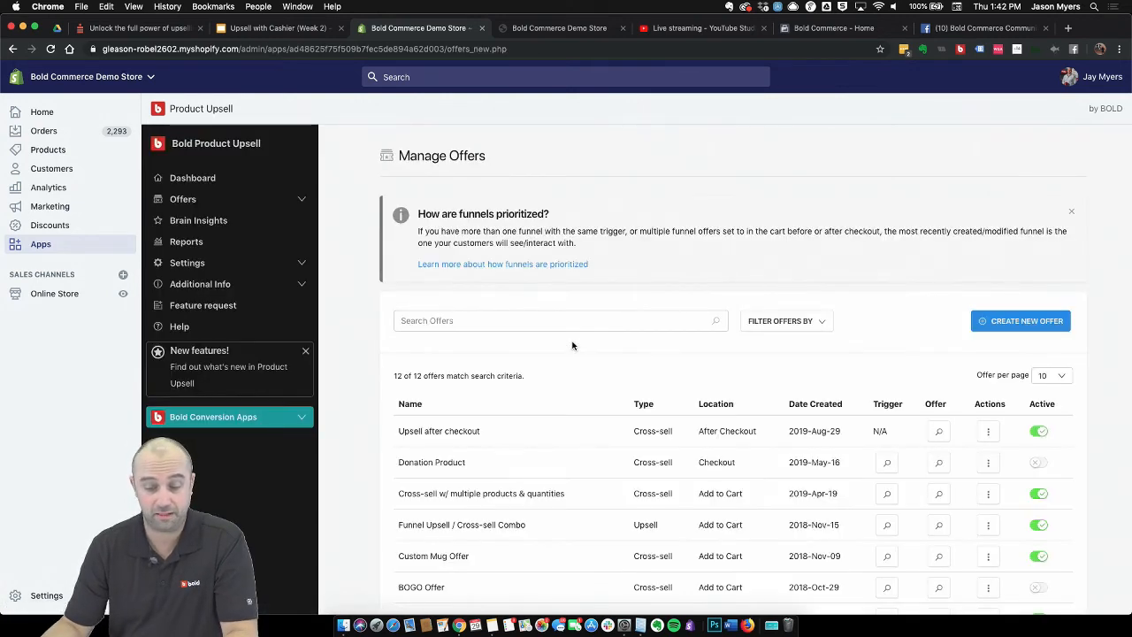
Deactivate the "Upsell after checkout" offer in the offers list and activate it again.
click(1039, 433)
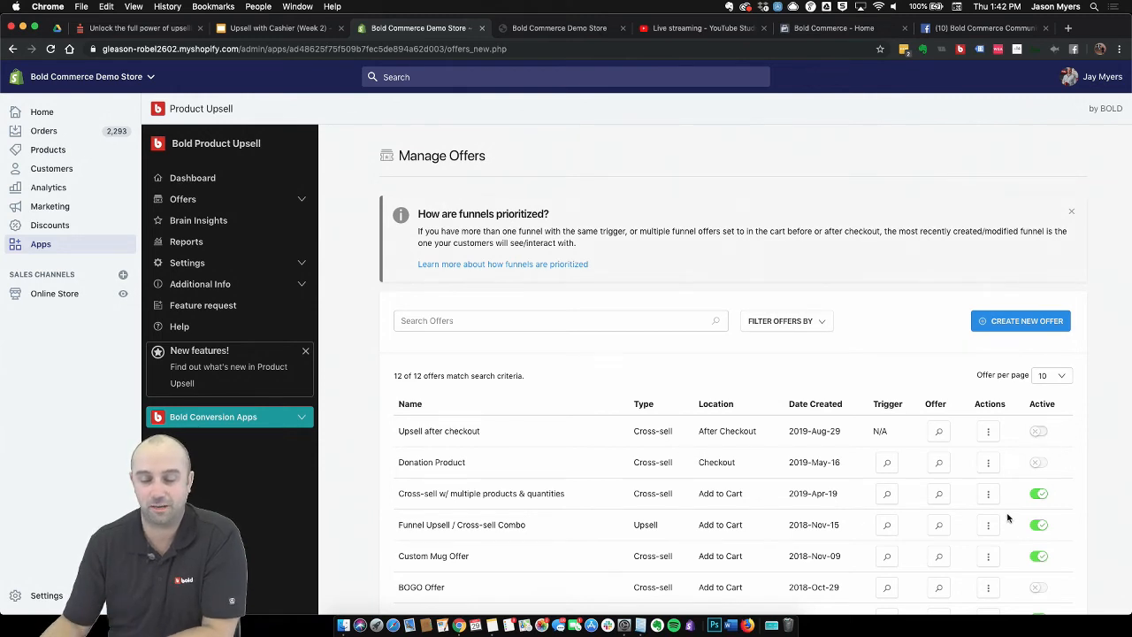
click(1039, 431)
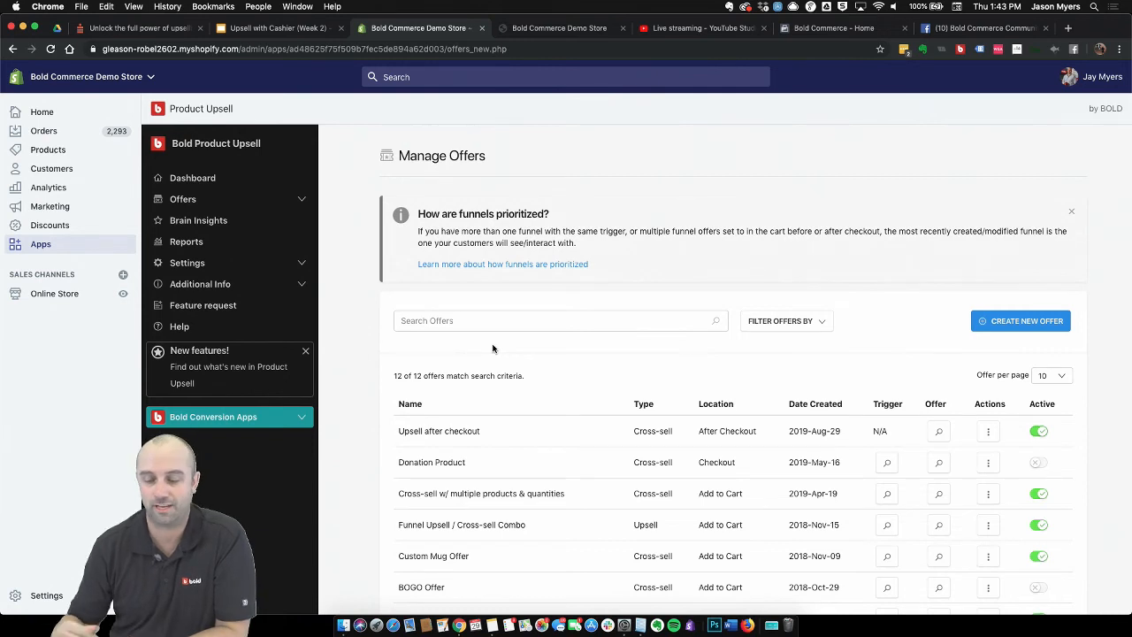
Switch to the demo storefront and add the Breville Nespresso Creatista Plus to the cart.
click(589, 25)
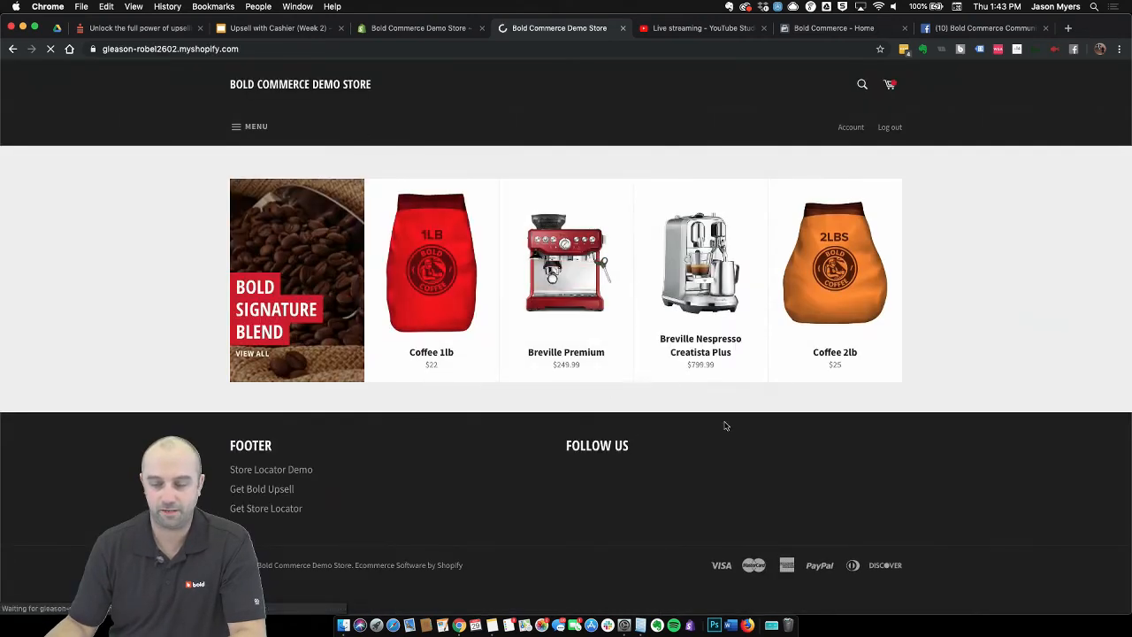
click(703, 274)
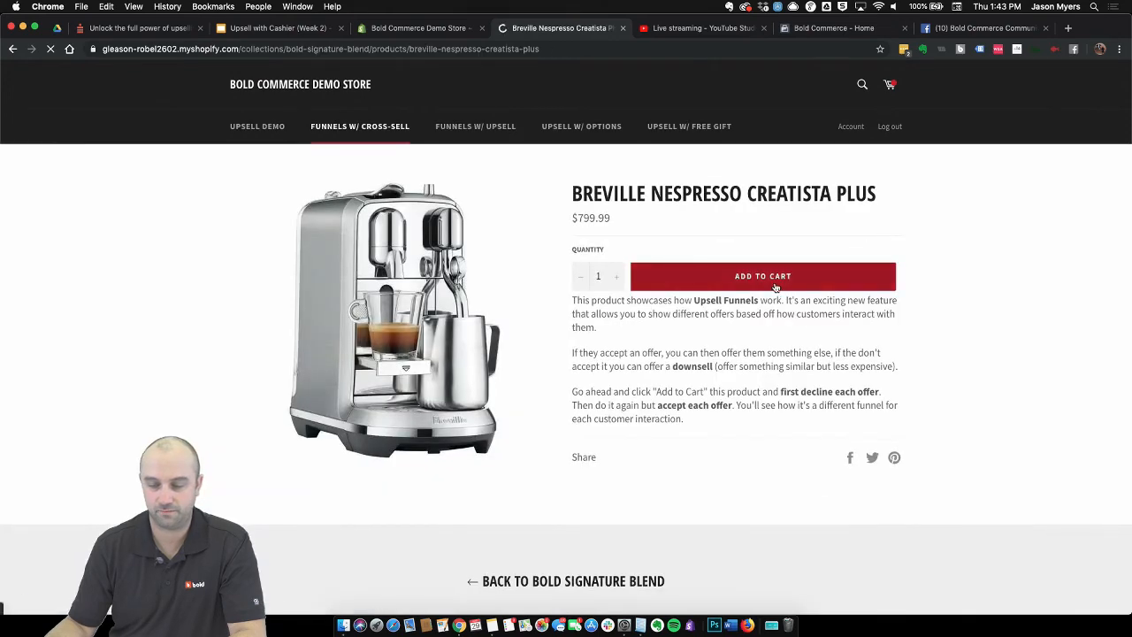
click(778, 279)
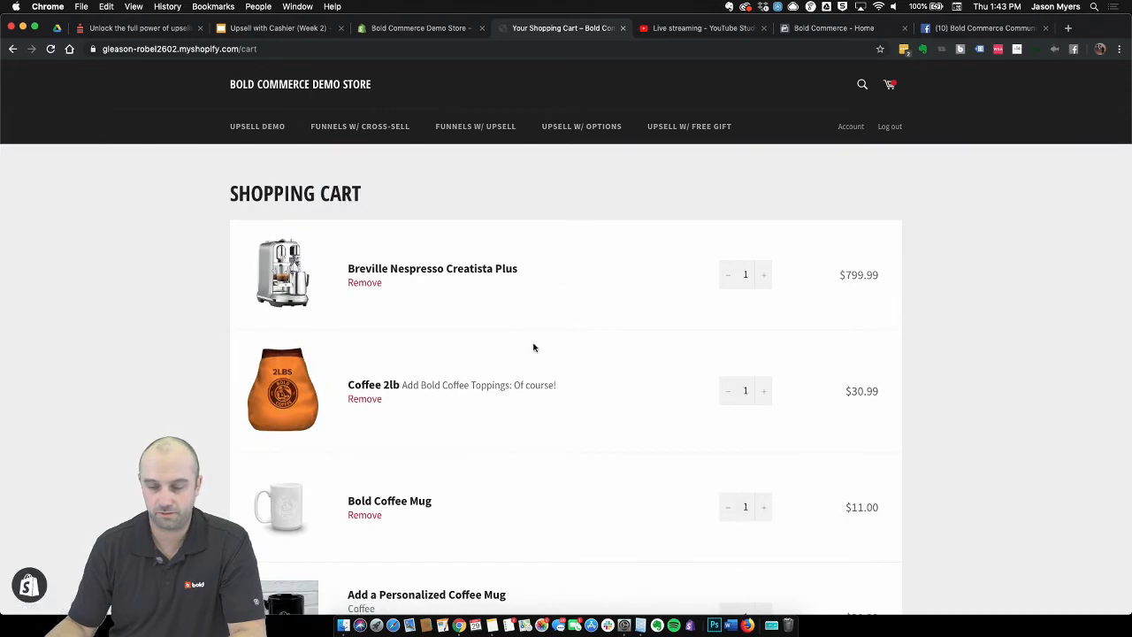
Remove the Coffee 2lb item from the shopping cart.
click(364, 398)
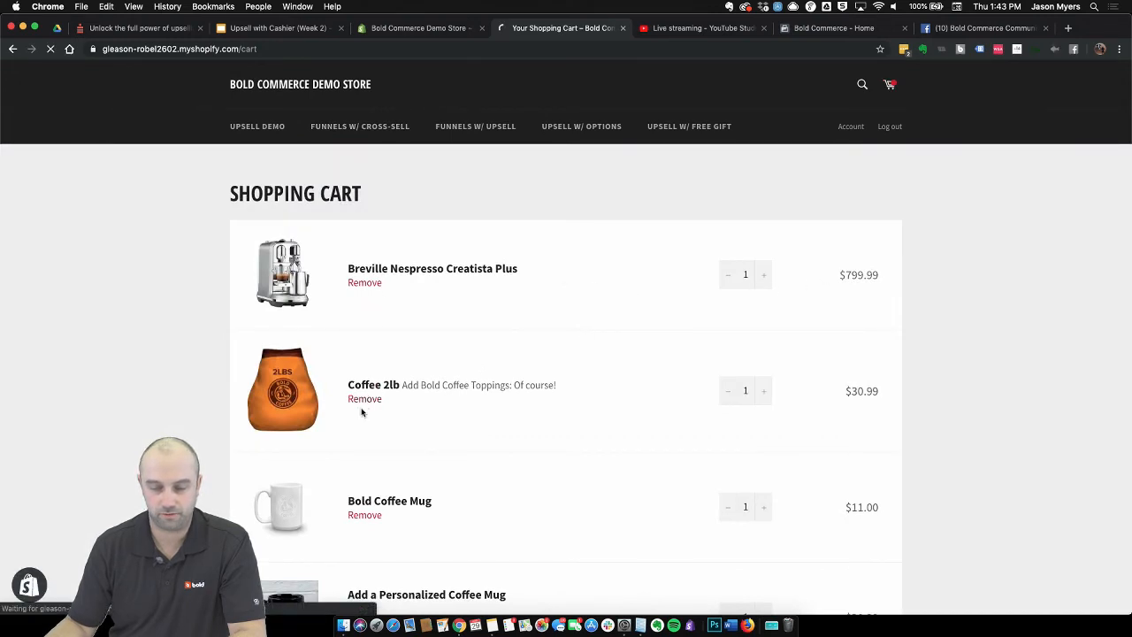
scroll(383, 376, down, 3)
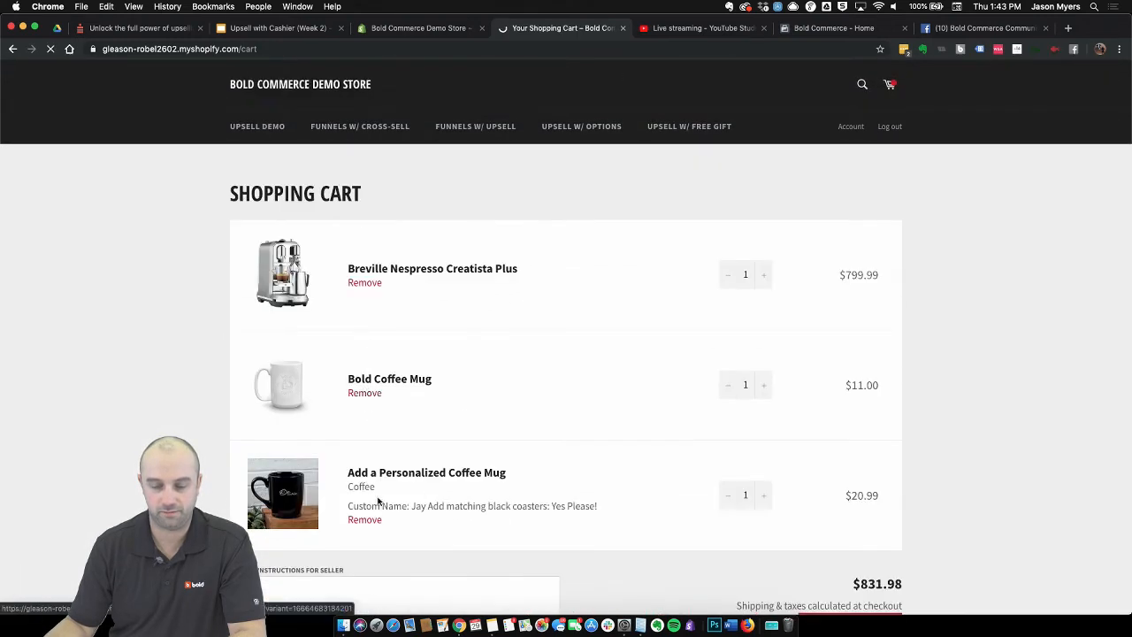
Remove the coffee mugs from the cart and proceed to checkout, accepting the $3.00 Coffee Filters cross-sell.
click(365, 409)
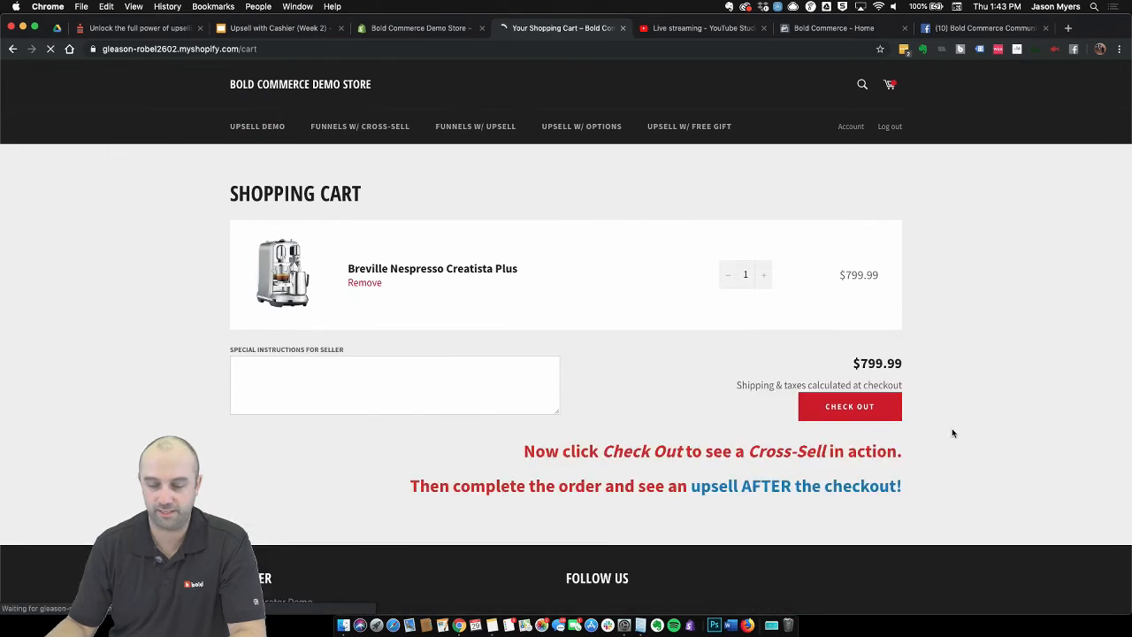
click(878, 414)
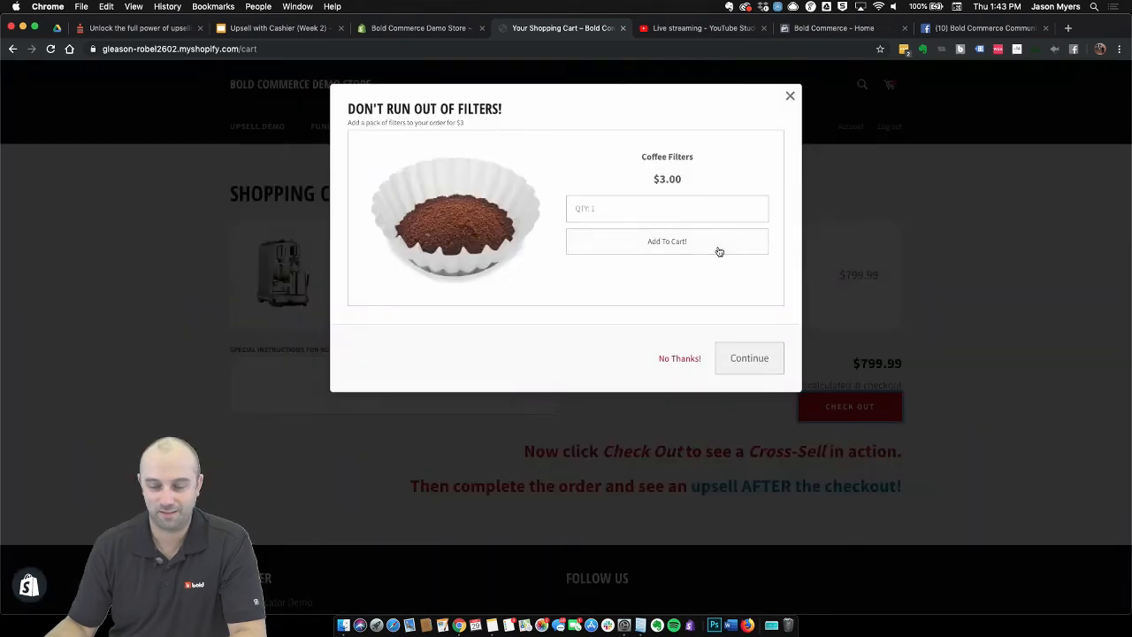
click(719, 253)
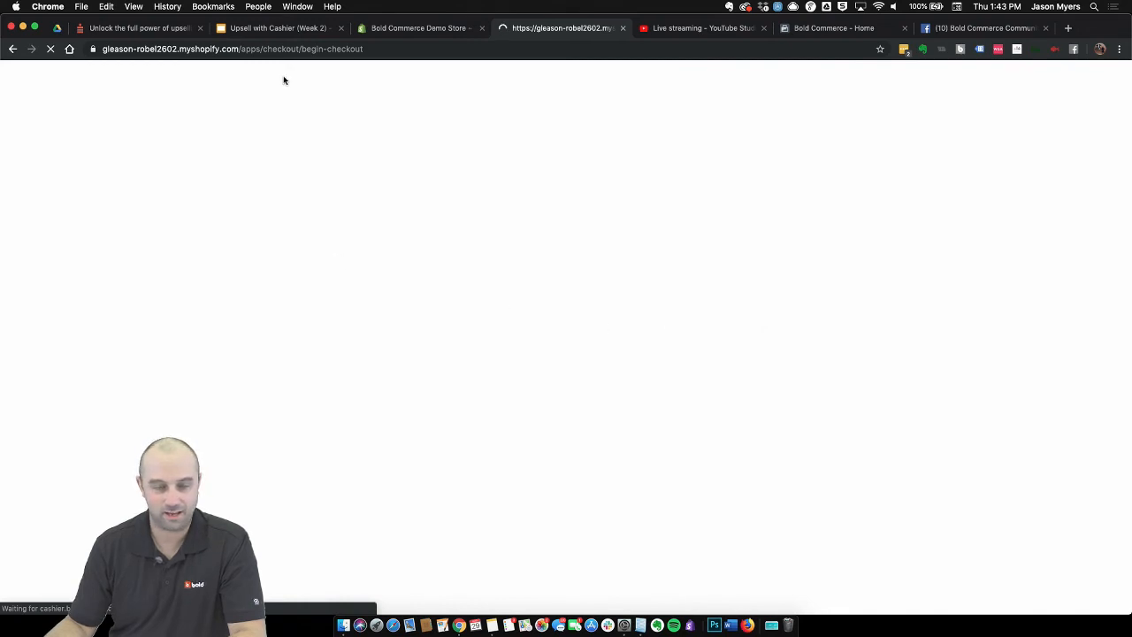
Fill the shipping details from the customer's saved address and complete the order.
click(232, 222)
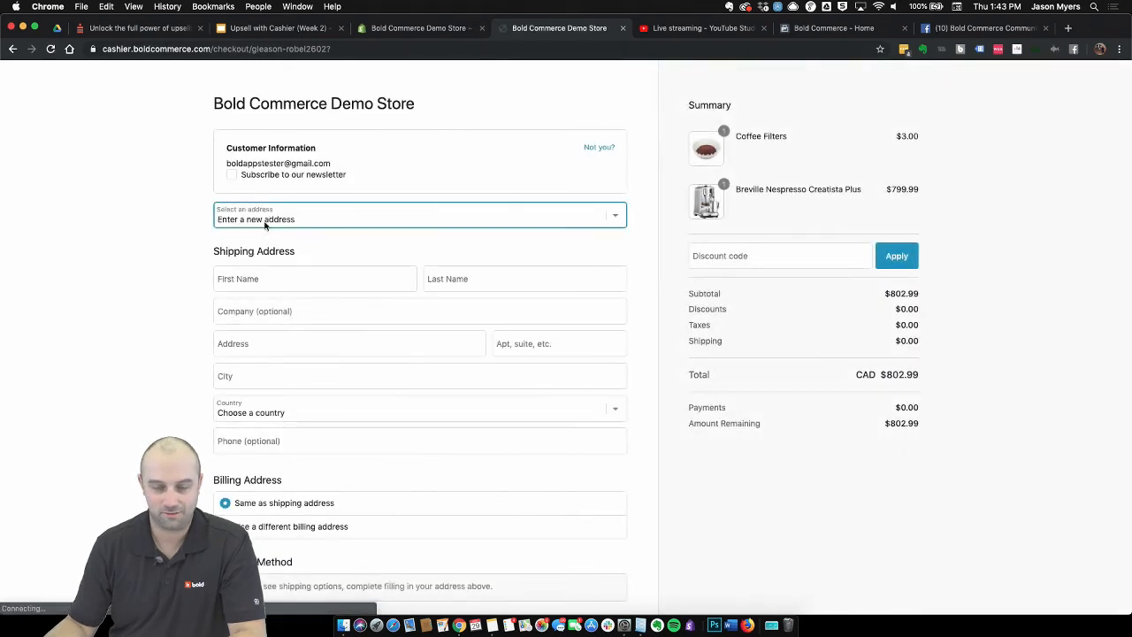
click(363, 226)
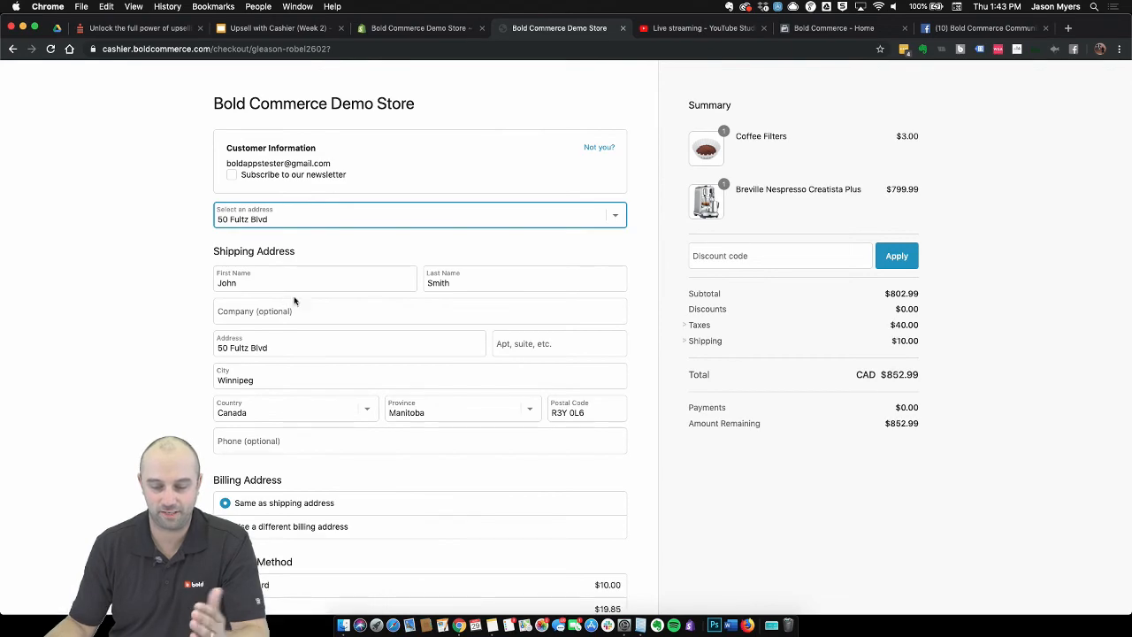
scroll(303, 320, down, 1)
scroll(303, 320, down, 5)
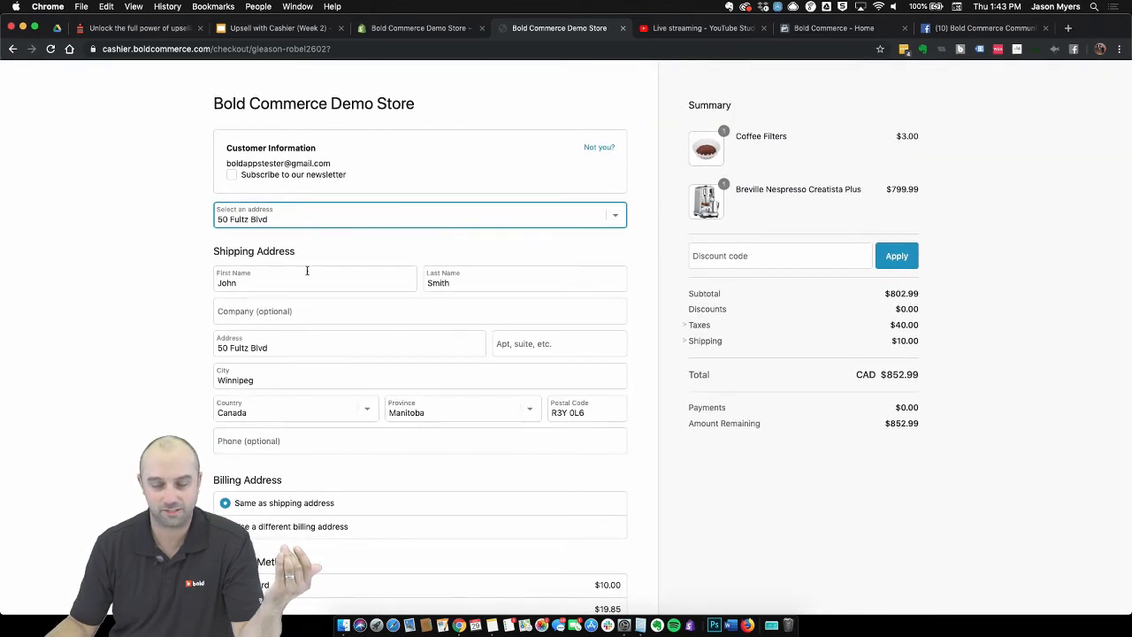
scroll(307, 273, down, 6)
click(548, 560)
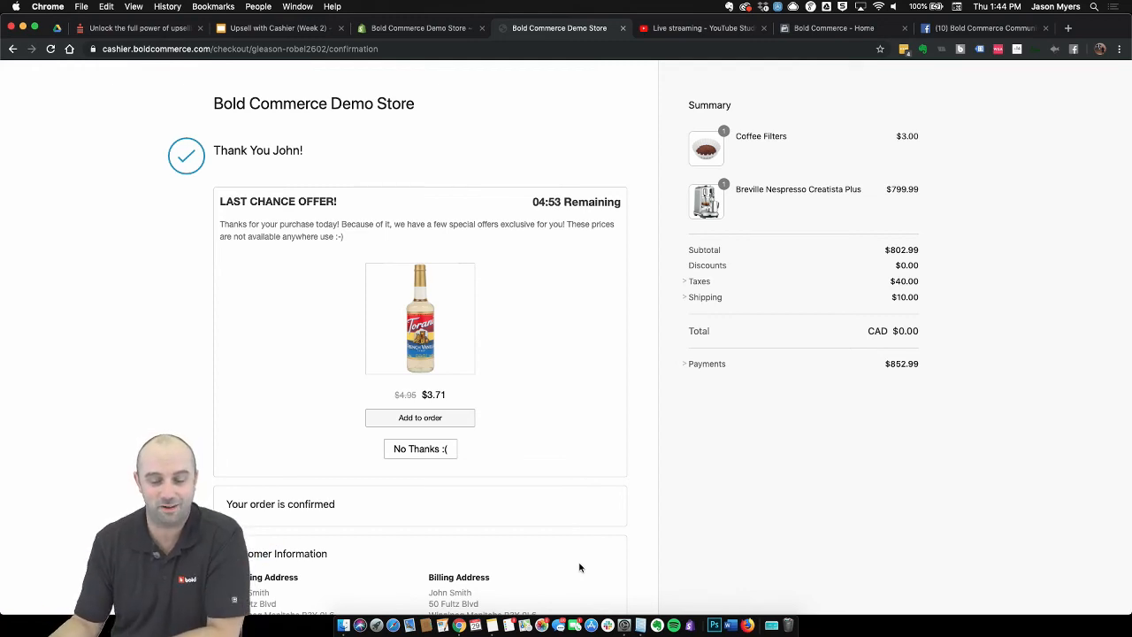
Accept the after-checkout offers for the vanilla coffee syrup and the Coffee Bean Ice Tray, confirming each addition to the order.
drag(421, 394, 443, 394)
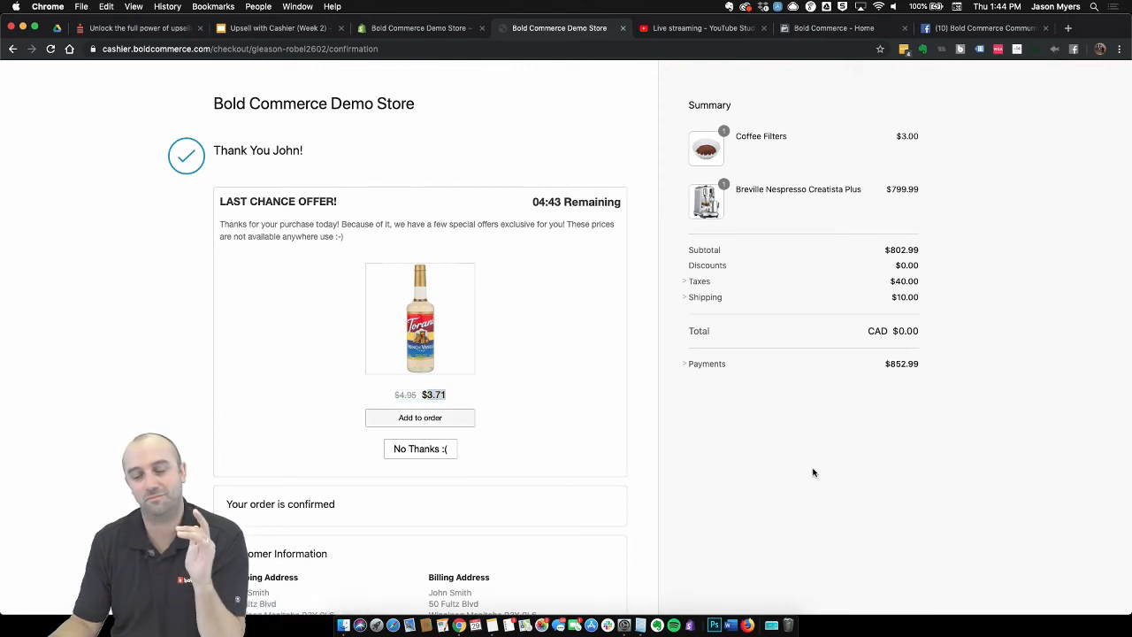
click(460, 419)
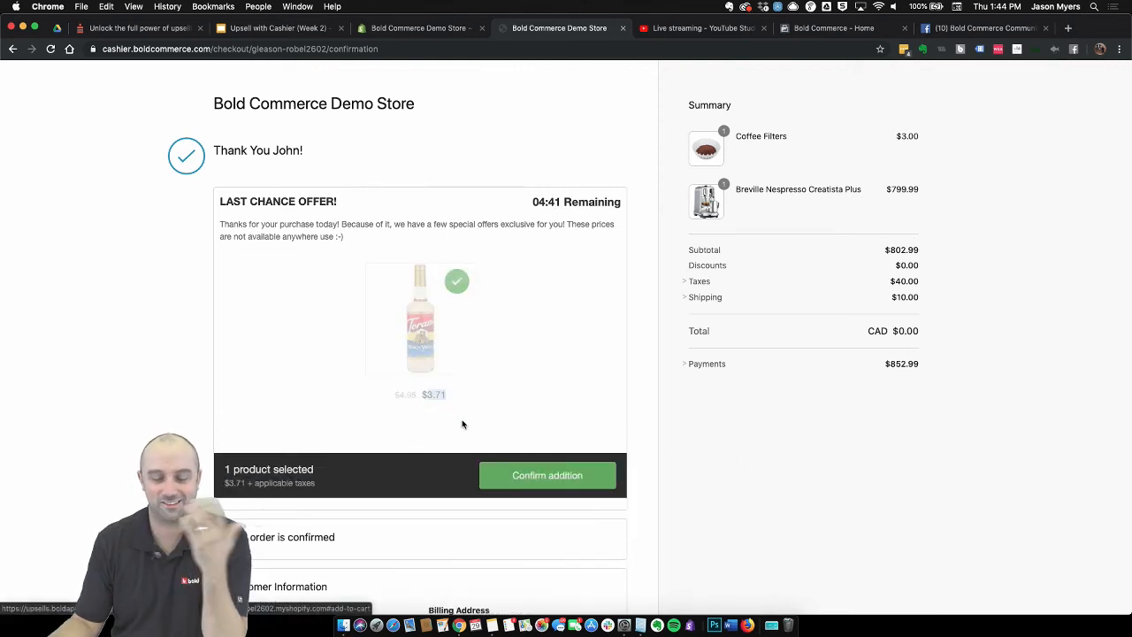
click(546, 476)
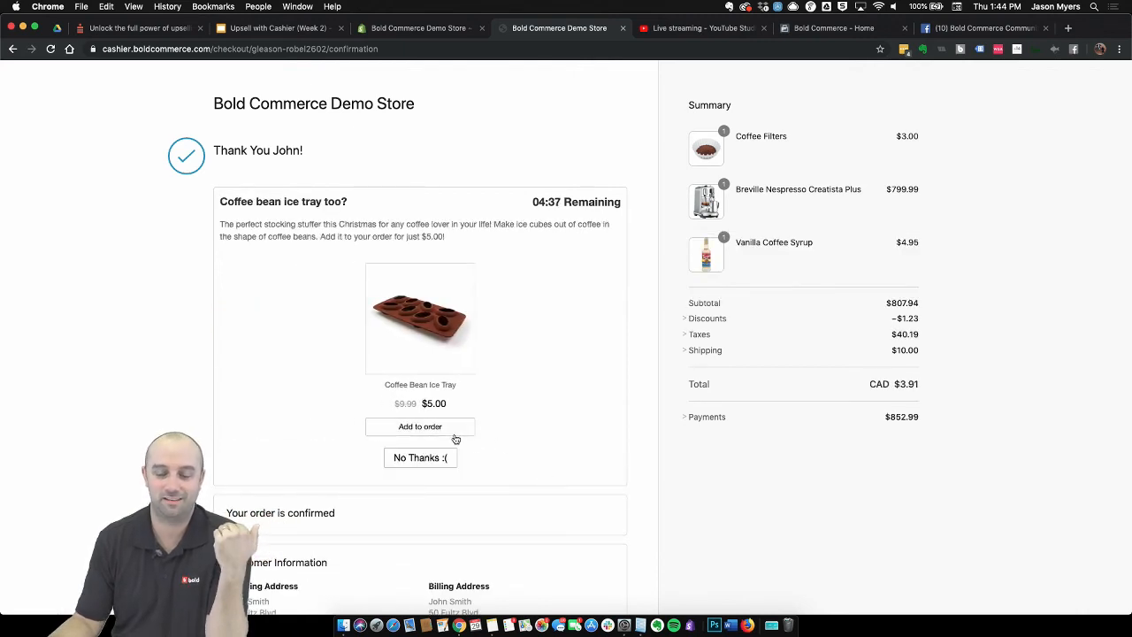
click(458, 428)
click(545, 485)
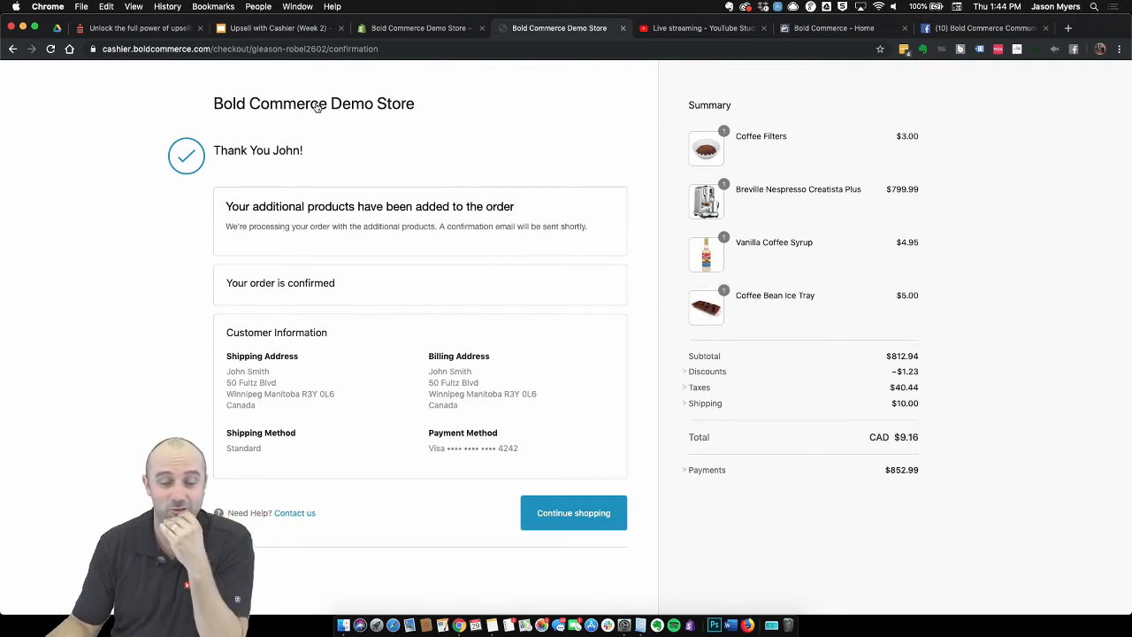
Switch back to the Bold Product Upsell admin and open its Upsell Settings page.
click(389, 28)
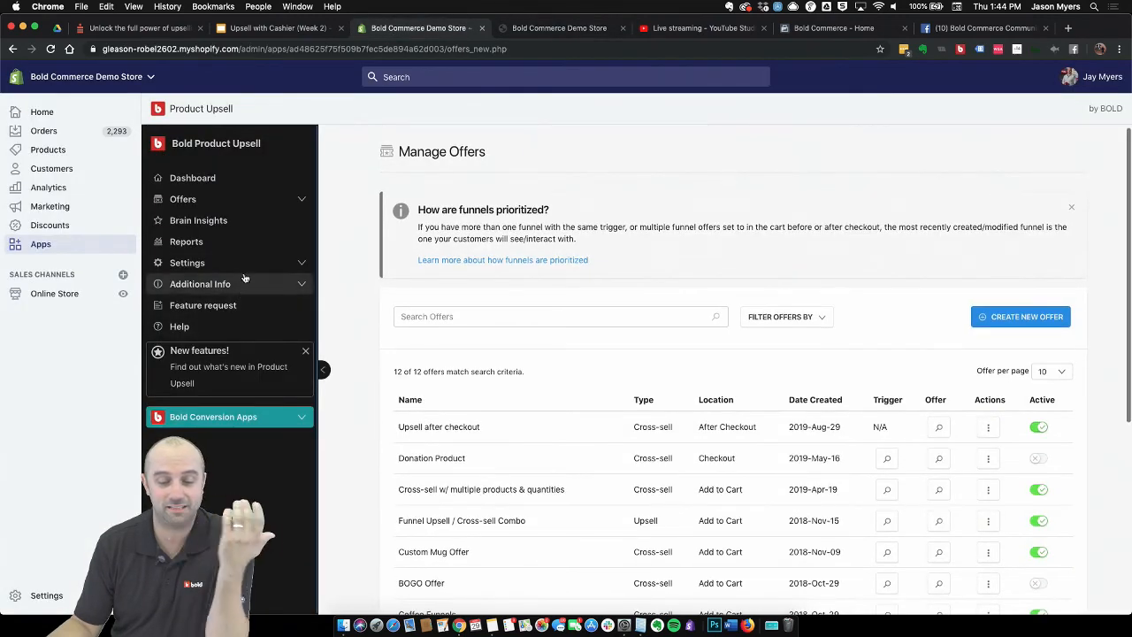
click(188, 262)
click(220, 288)
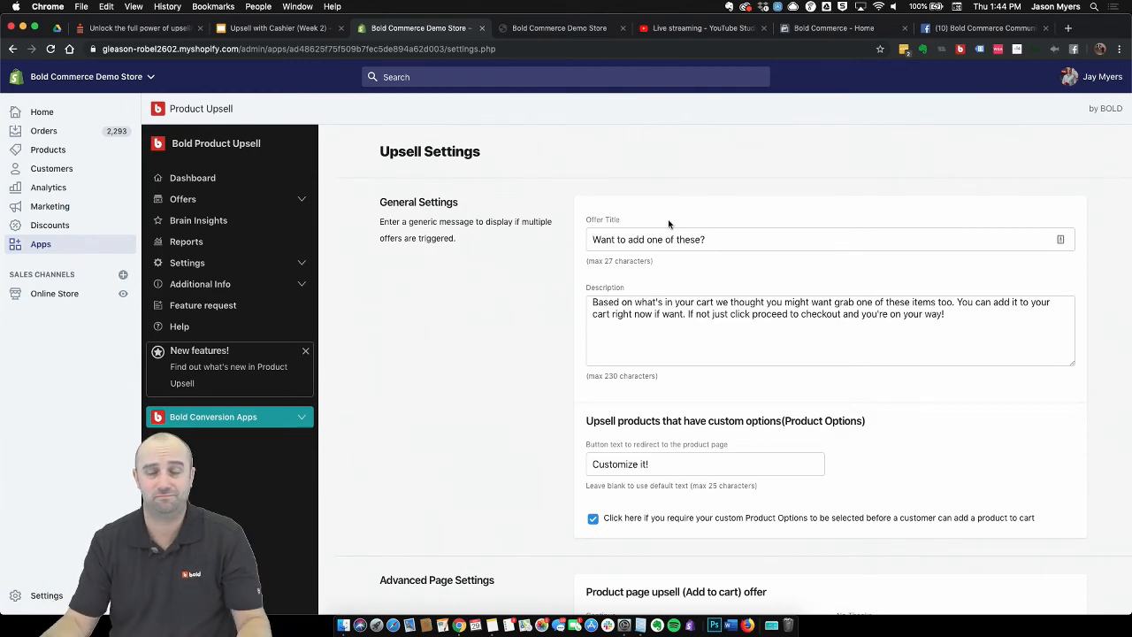
scroll(672, 265, down, 3)
scroll(682, 298, up, 3)
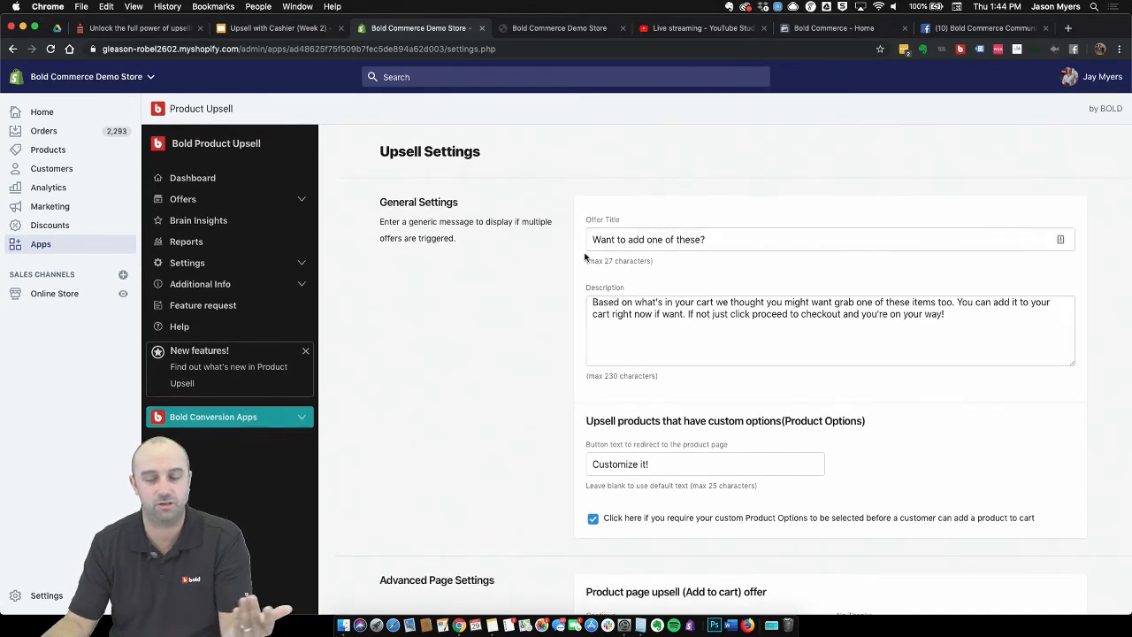
Examine the Continue and No Thanks text options for the product page upsell offer in the Advanced Page Settings.
scroll(525, 256, down, 5)
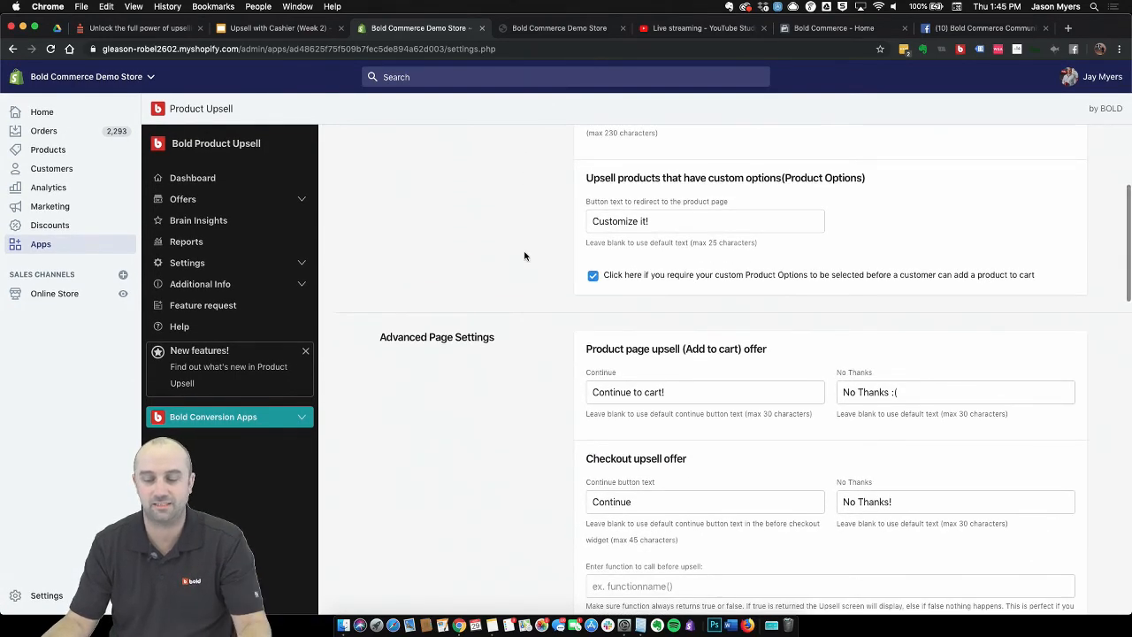
scroll(524, 257, down, 2)
triple_click(930, 333)
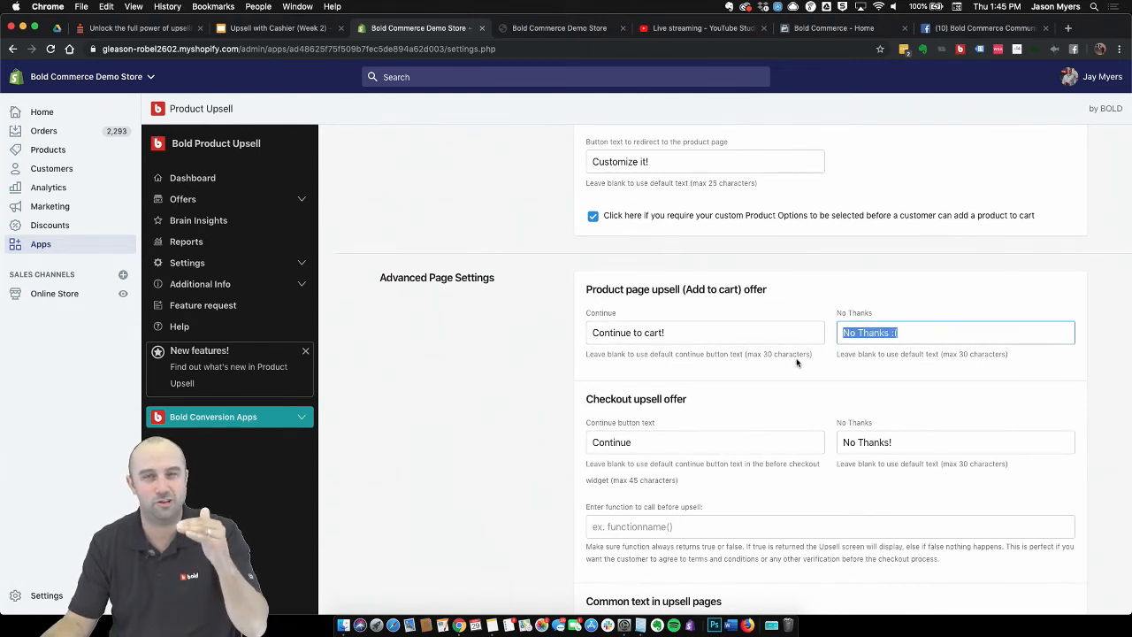
click(907, 333)
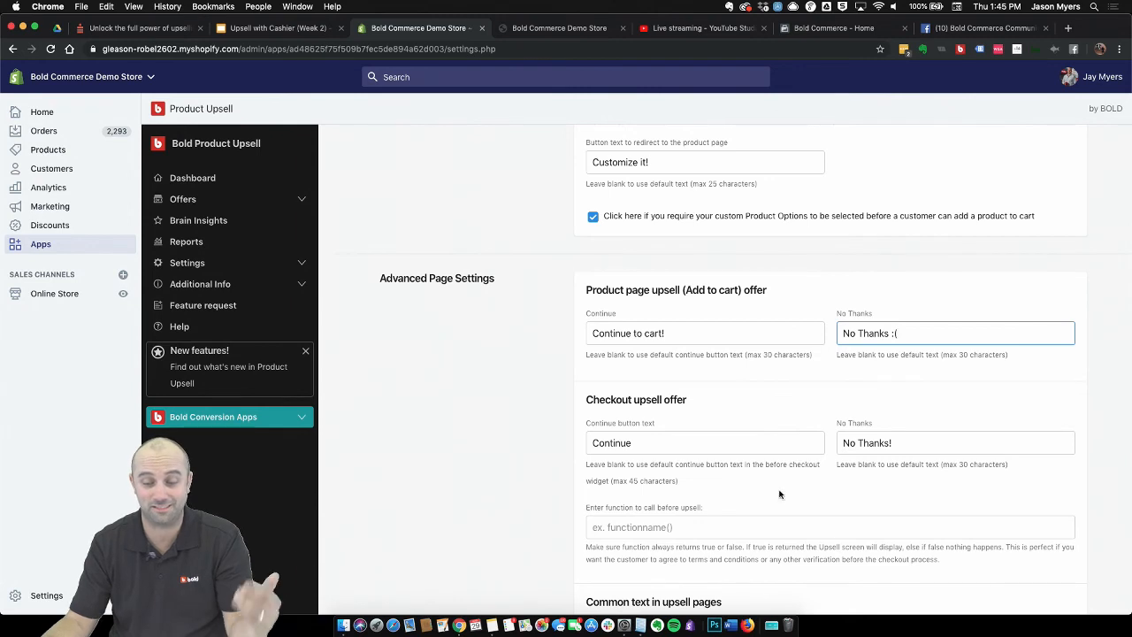
triple_click(899, 332)
click(816, 370)
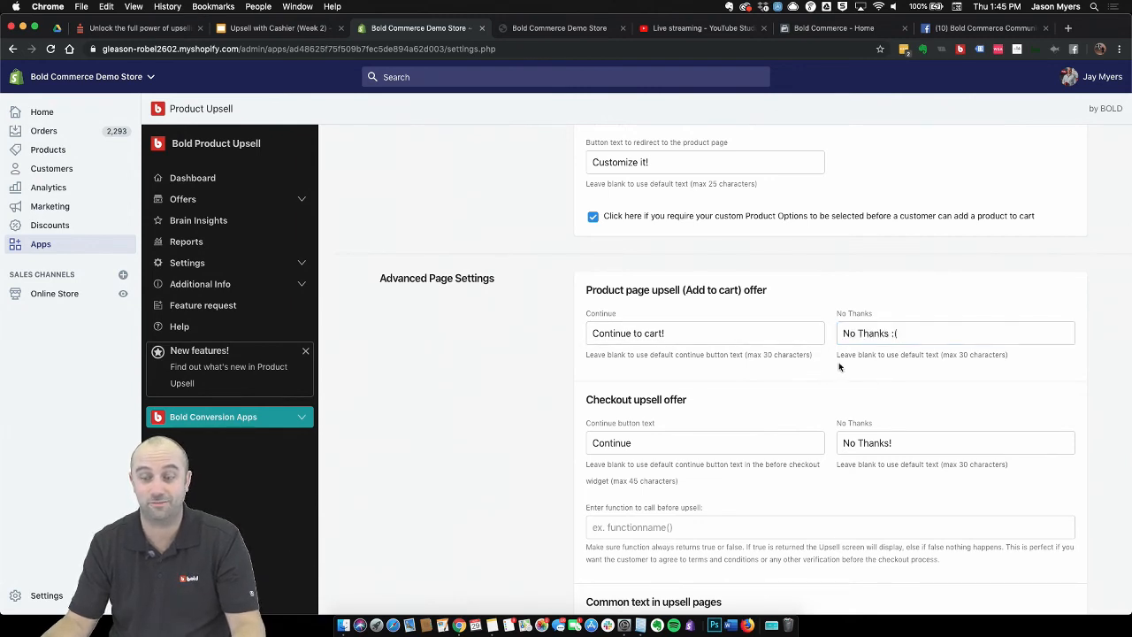
triple_click(887, 355)
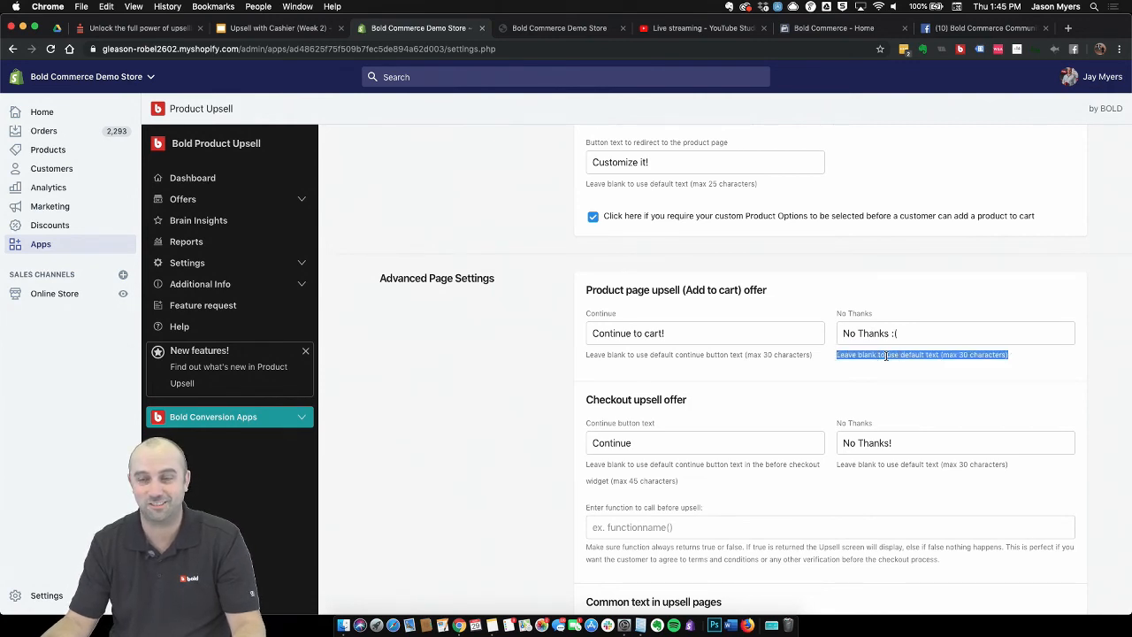
double_click(791, 354)
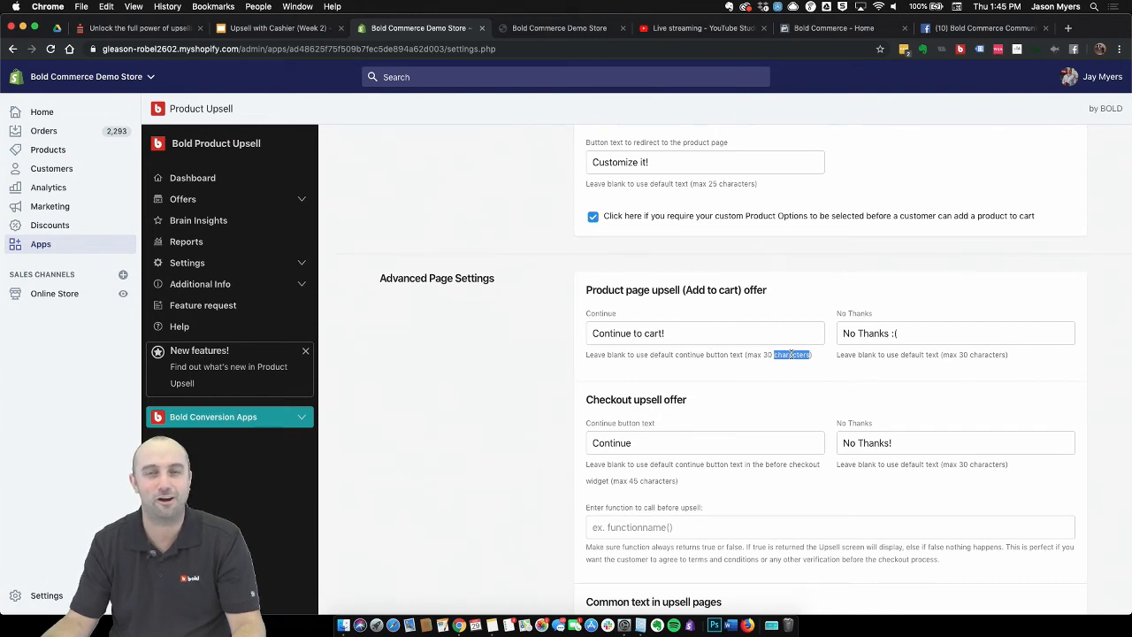
triple_click(914, 355)
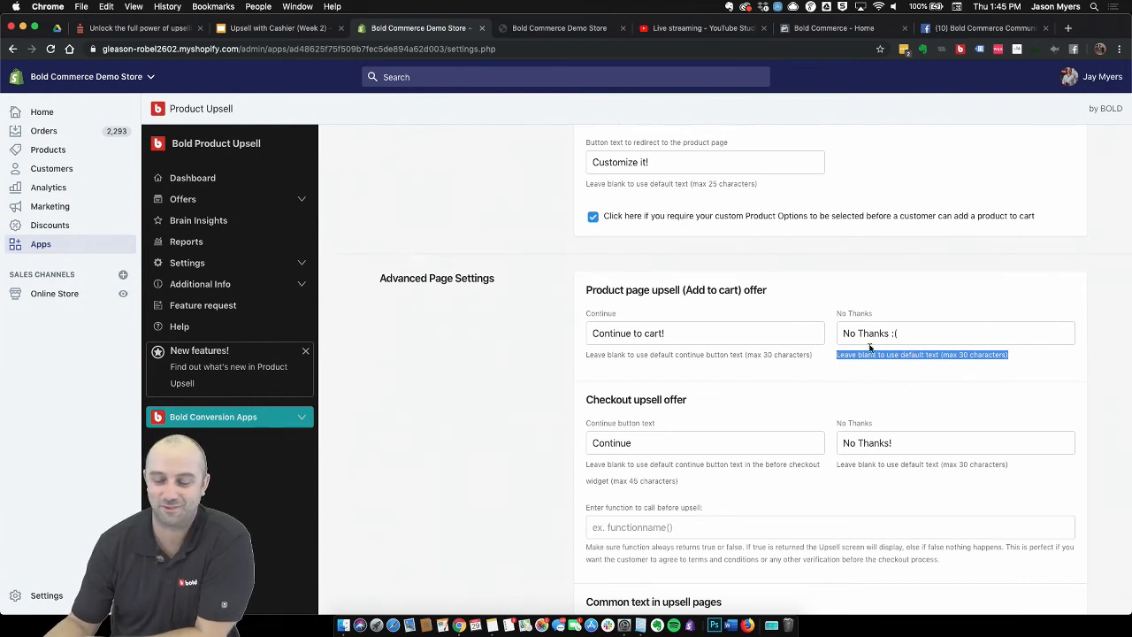
Review the Cashier offer settings, including the Offer Expiry Timer and the Custom CSS.
scroll(805, 401, down, 2)
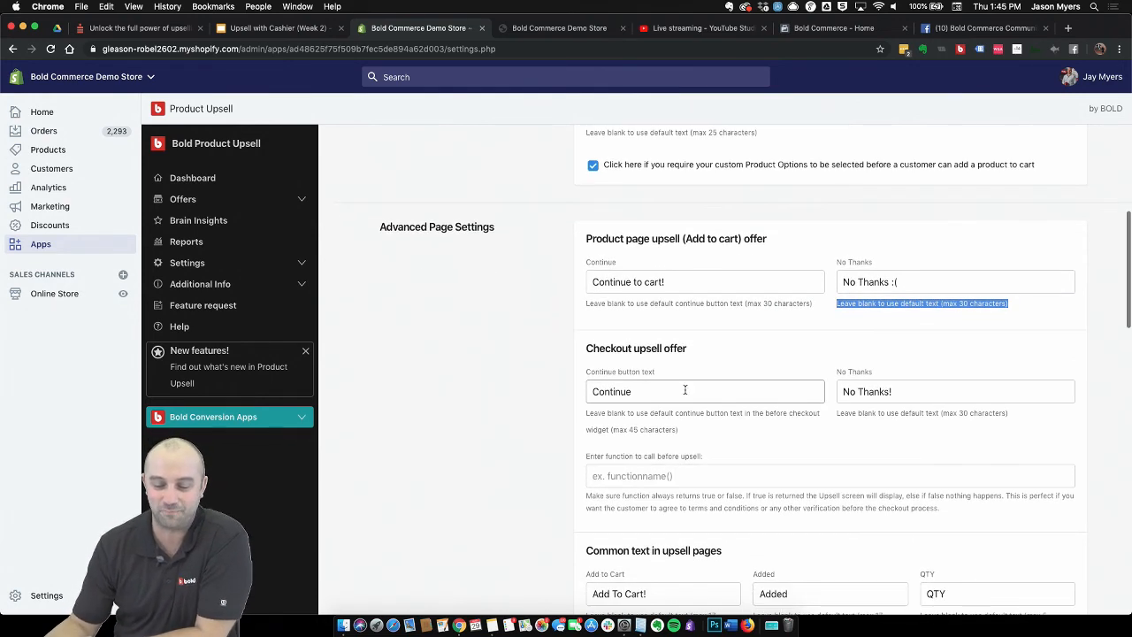
scroll(707, 378, down, 10)
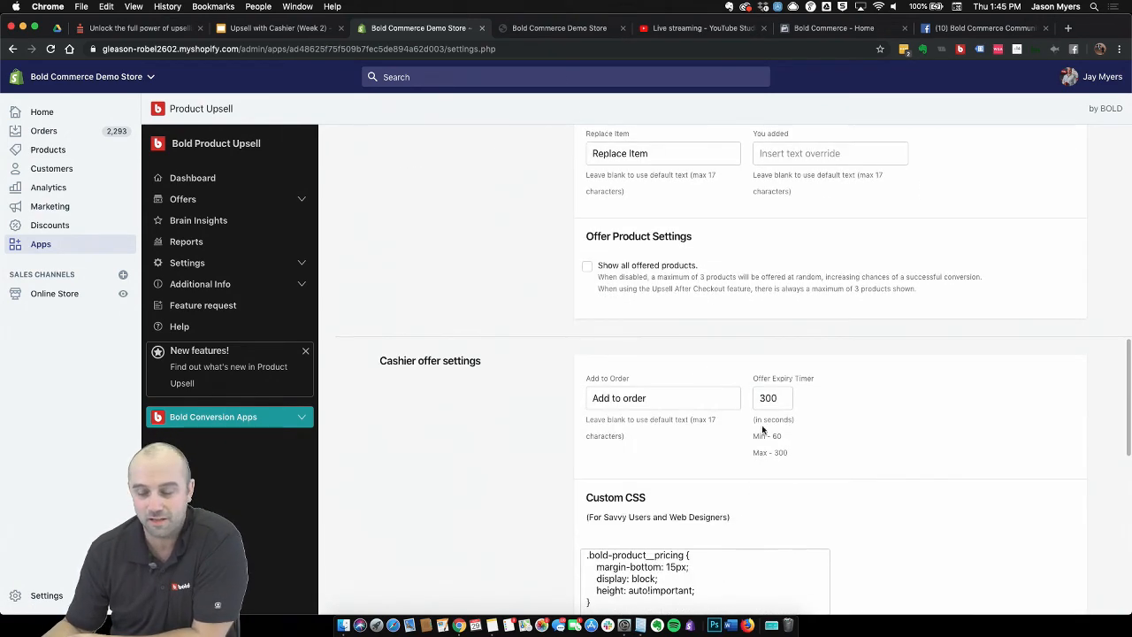
drag(783, 398, 723, 415)
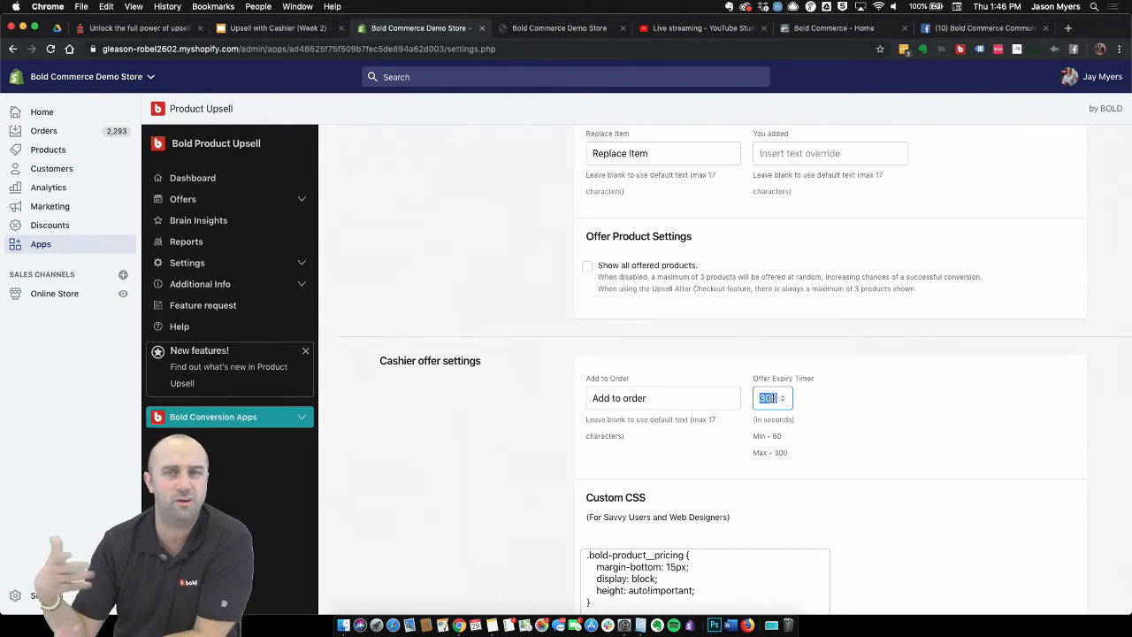
scroll(826, 422, down, 6)
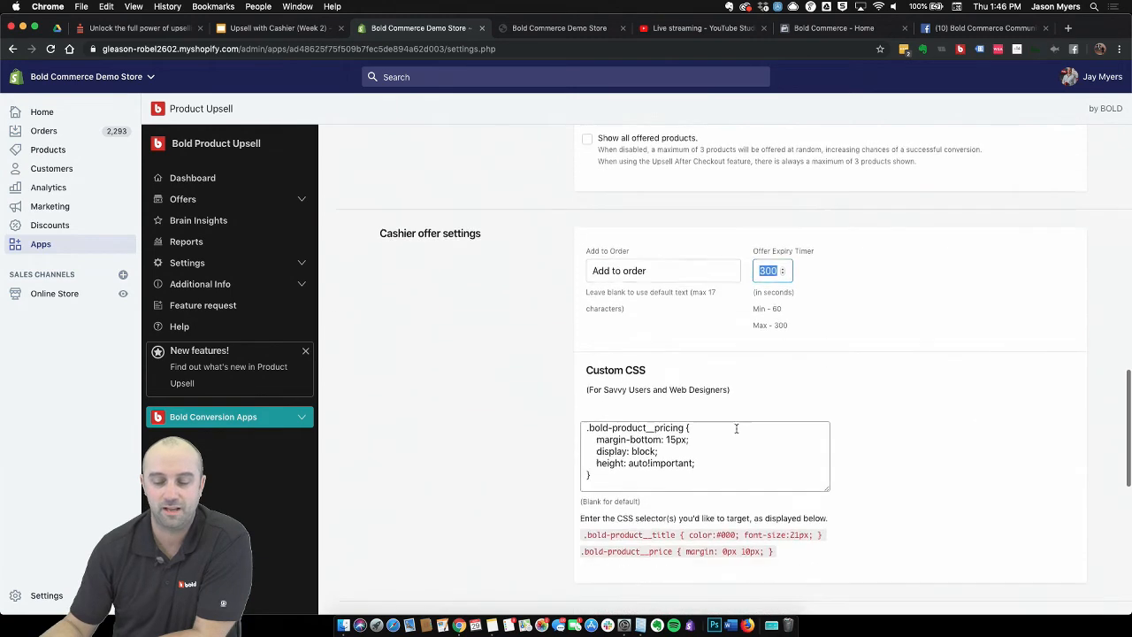
scroll(653, 413, up, 2)
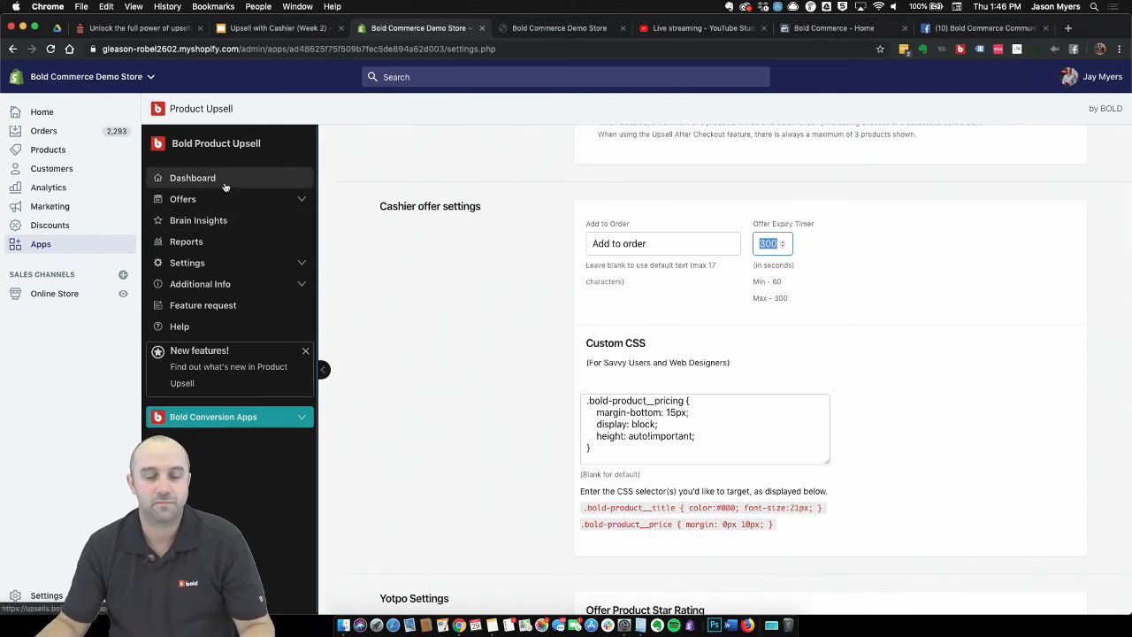
Examine the Brain Insights cross-sell idea for the Breville Nespresso Creatista Plus and Caramel Coffee Syrup, then close it without creating an offer.
click(278, 222)
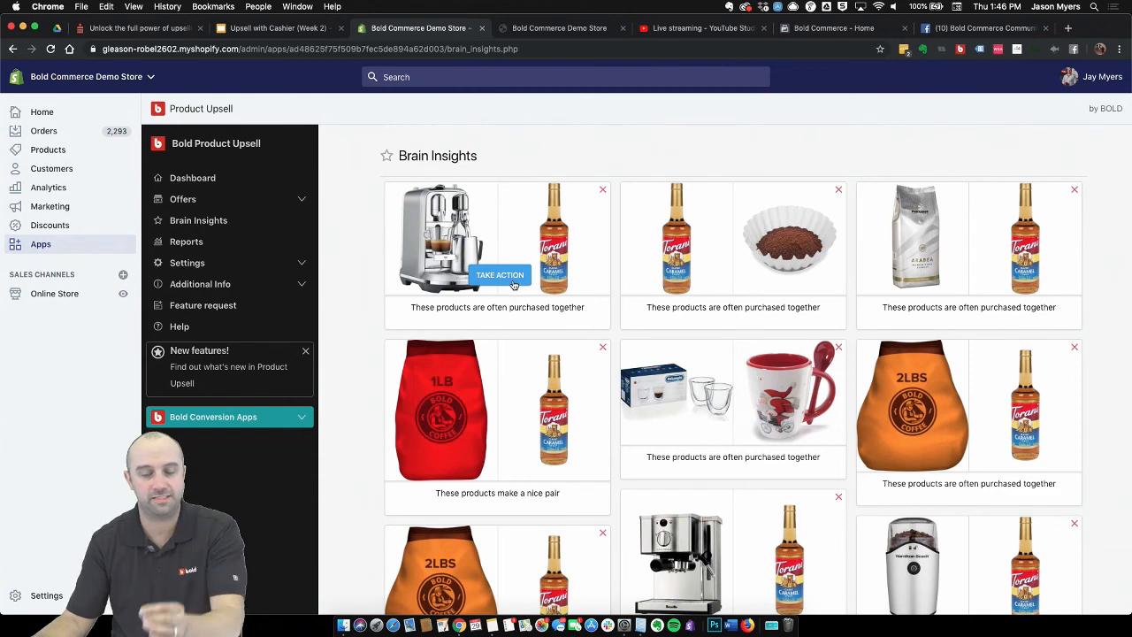
click(510, 280)
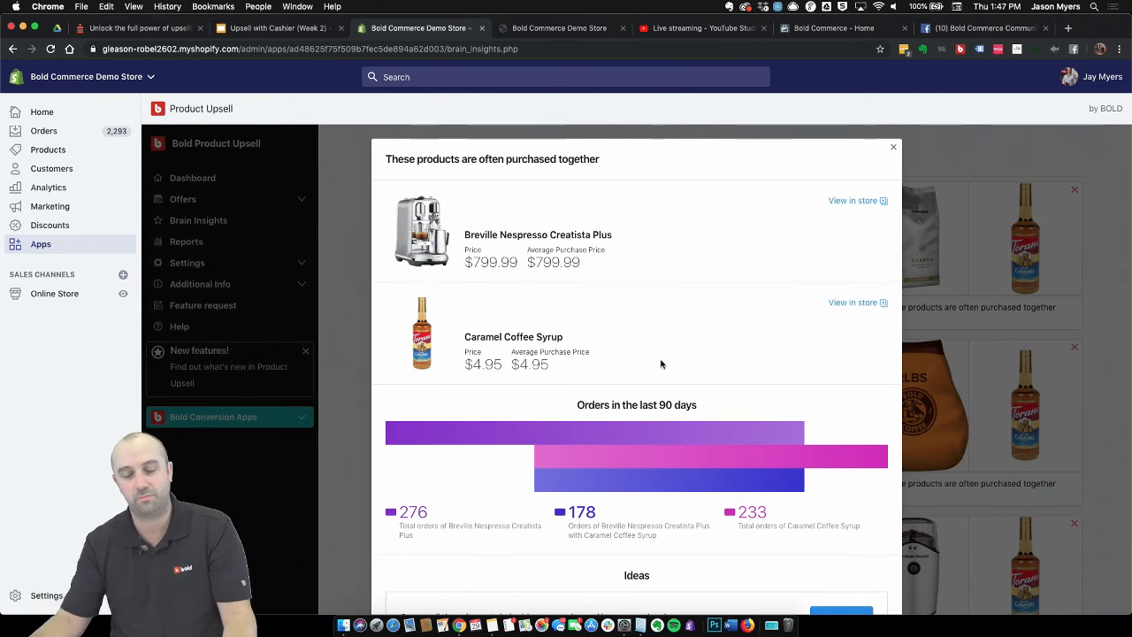
scroll(681, 396, down, 2)
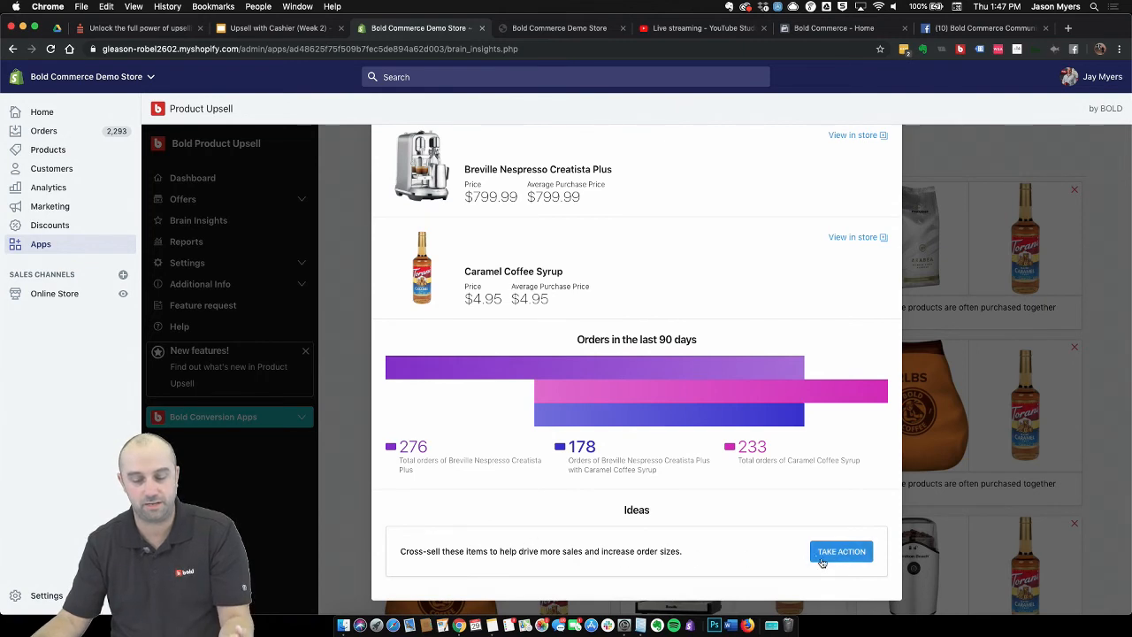
click(841, 551)
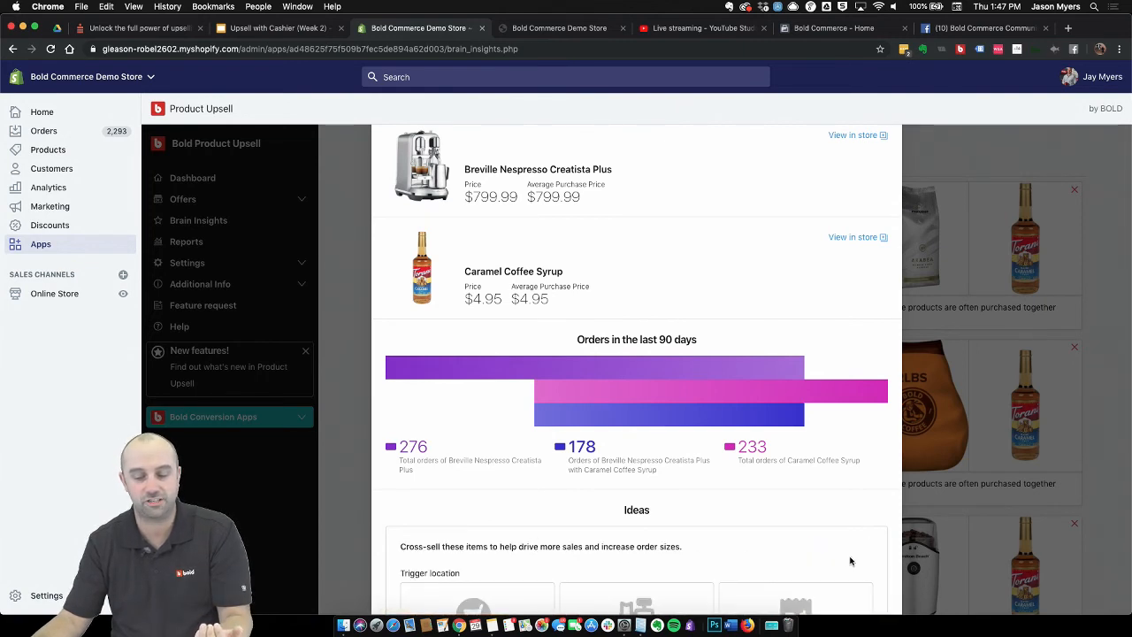
scroll(844, 559, down, 3)
scroll(841, 557, down, 3)
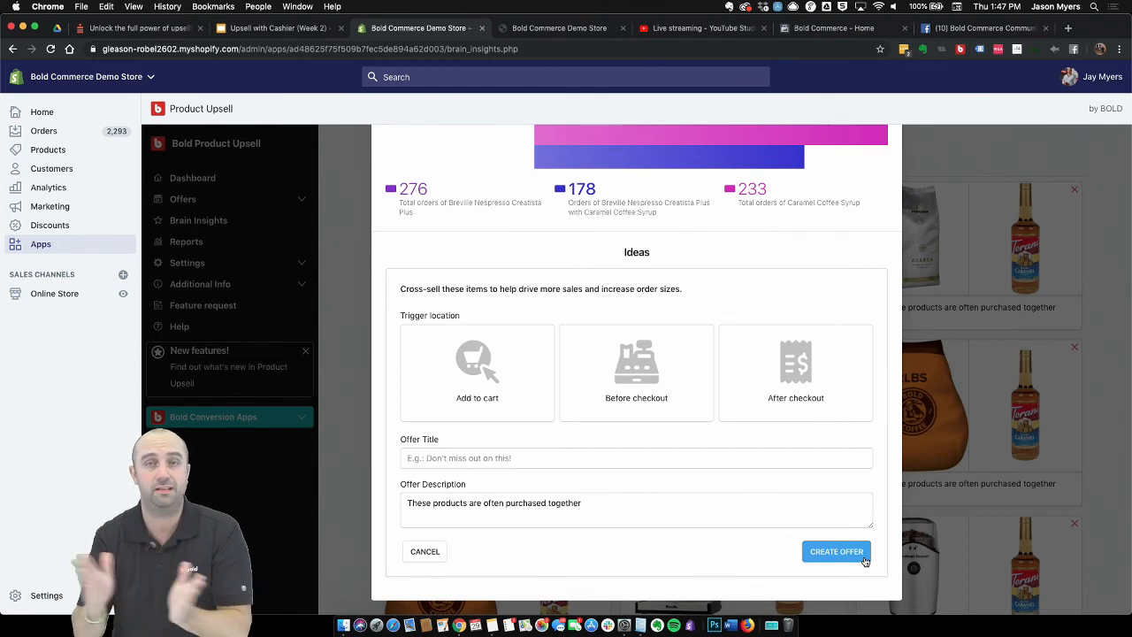
click(430, 551)
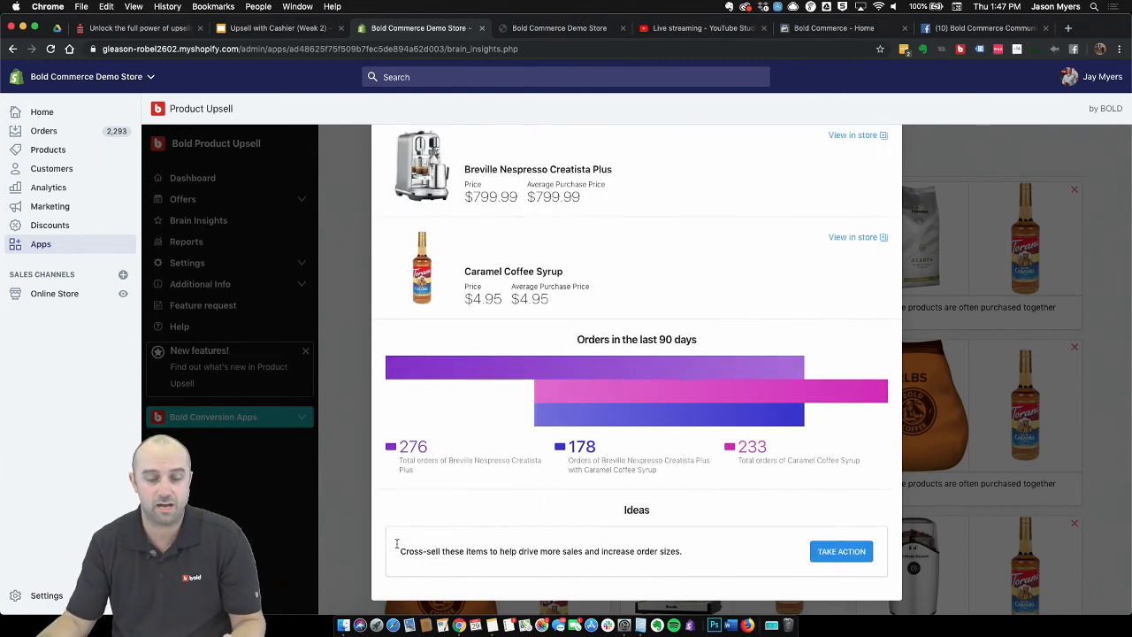
click(250, 472)
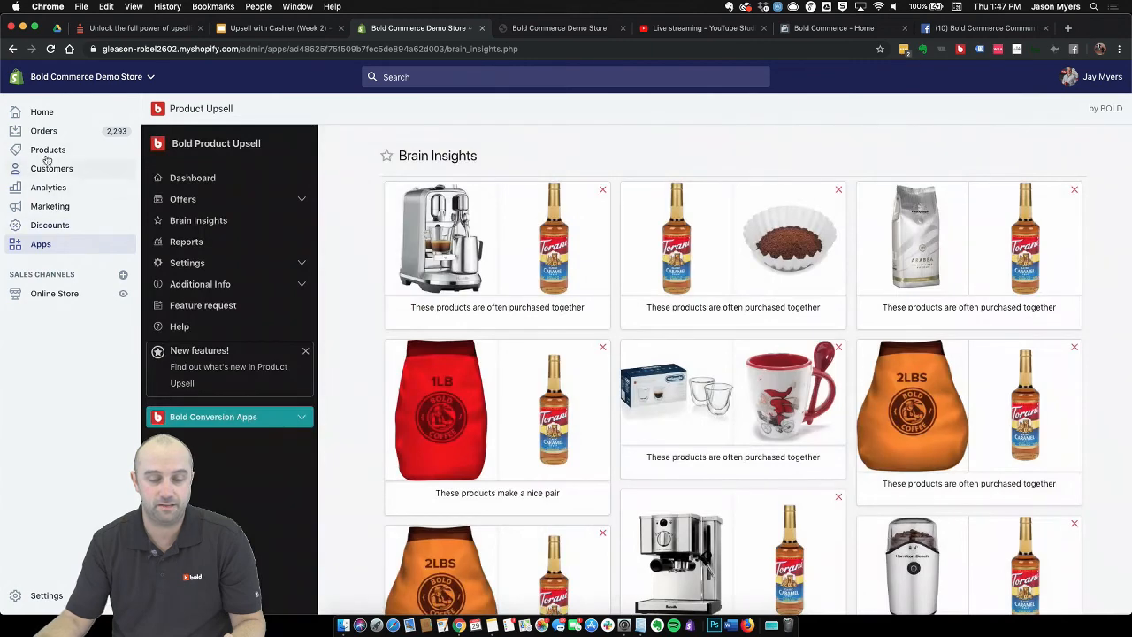
Open the Bold Brain app and view the bundle insight pairing the Breville Smart Grinder with the Breville Nespresso Creatista Plus.
click(39, 244)
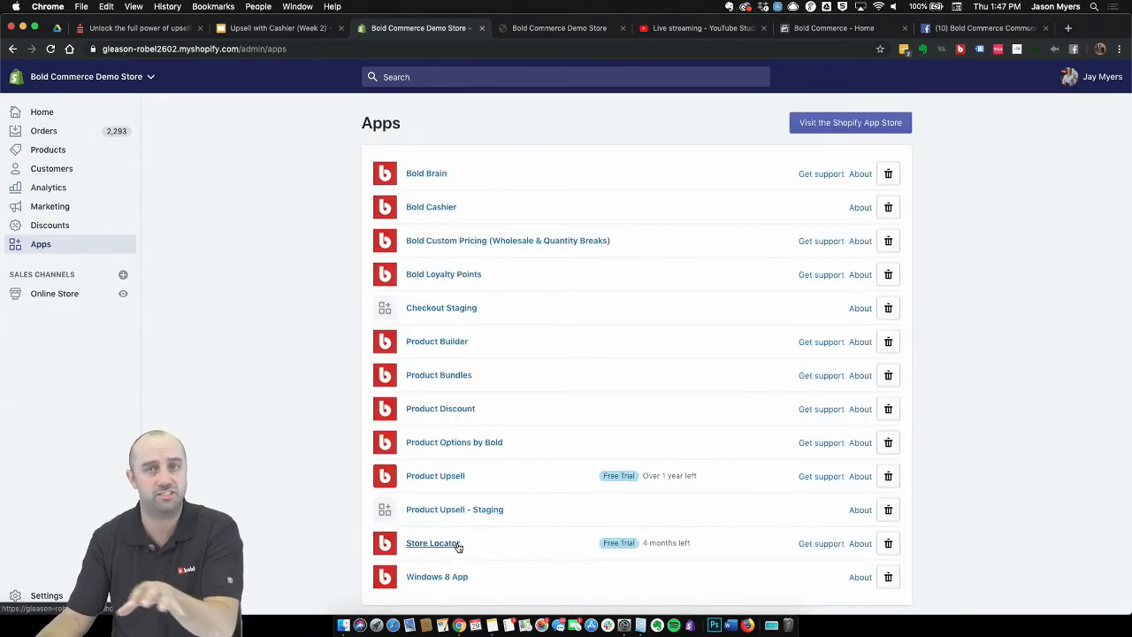
click(425, 172)
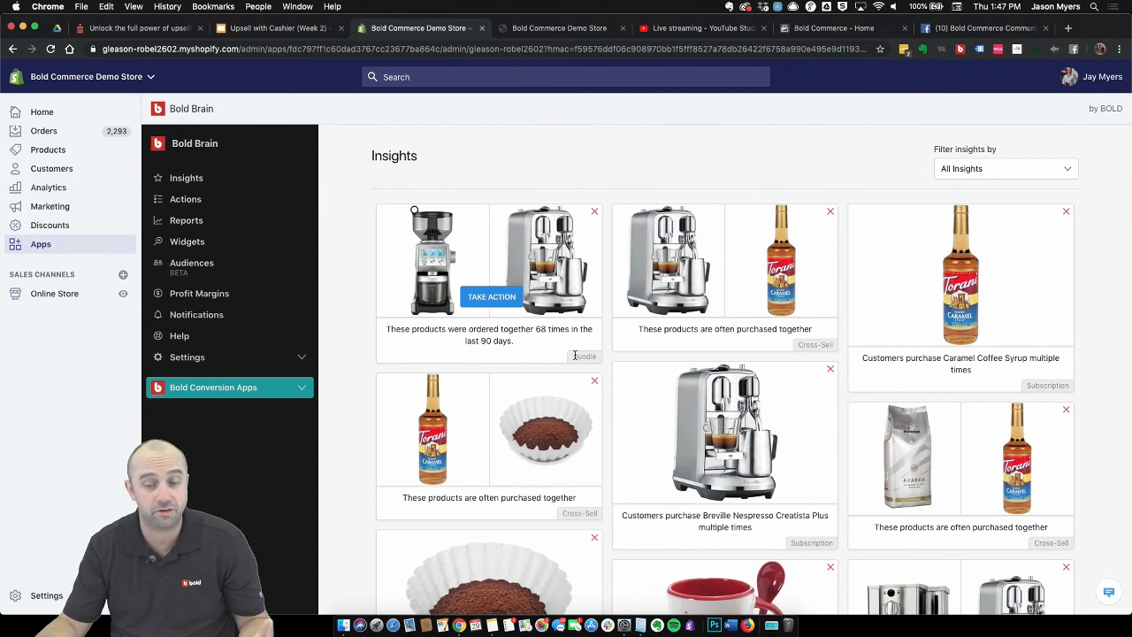
click(517, 305)
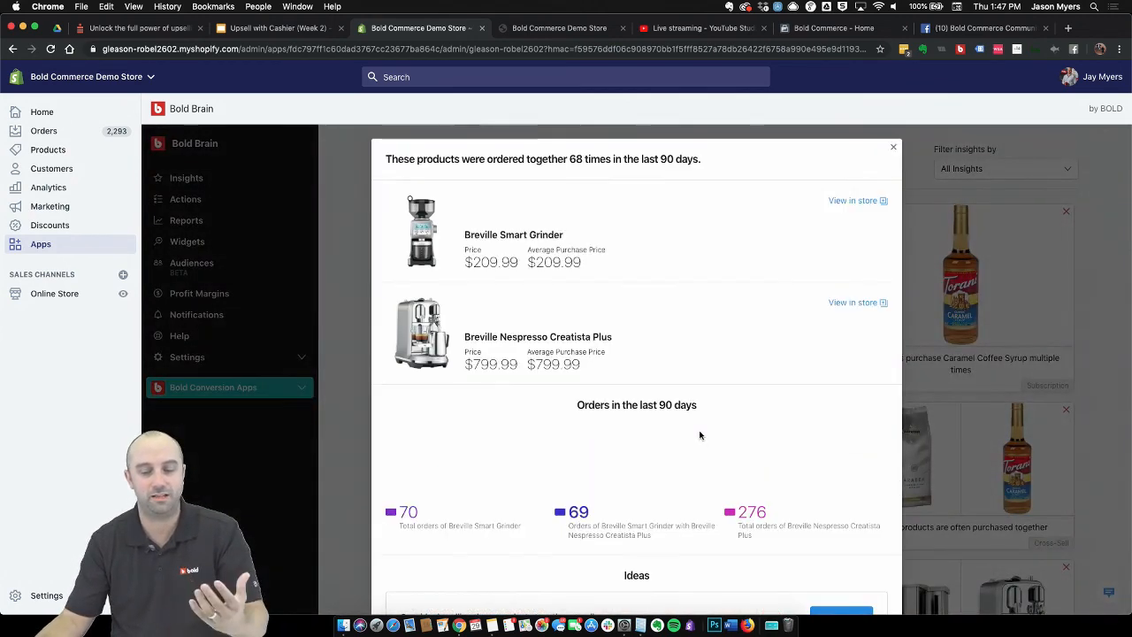
Take action on the suggested bundle of the two Breville products and set its discount to 20%.
scroll(680, 407, down, 2)
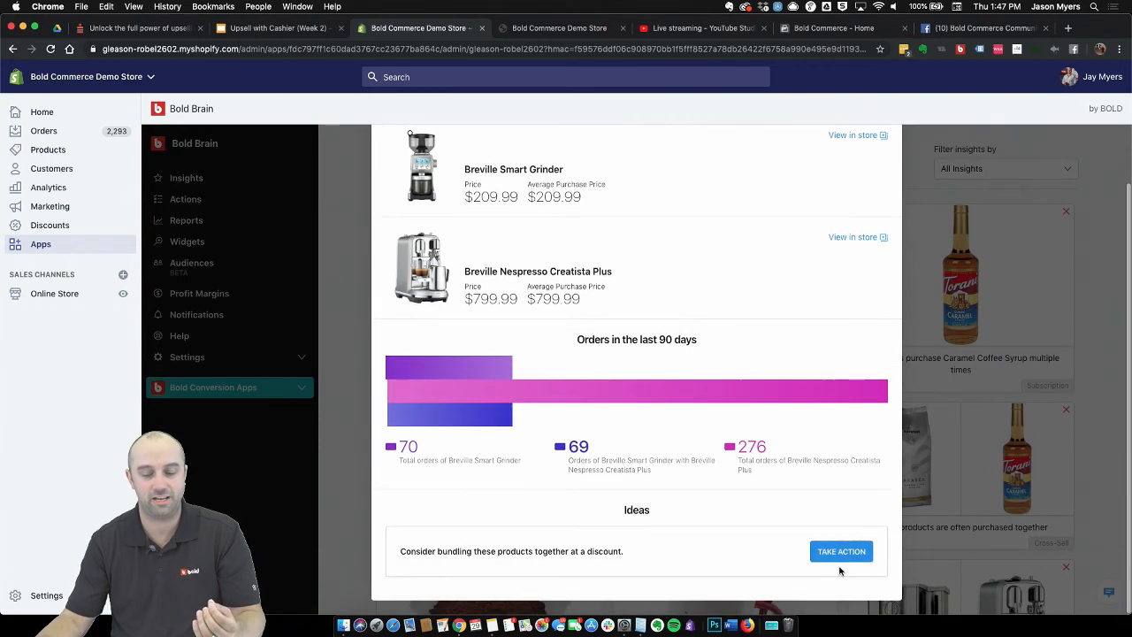
click(840, 570)
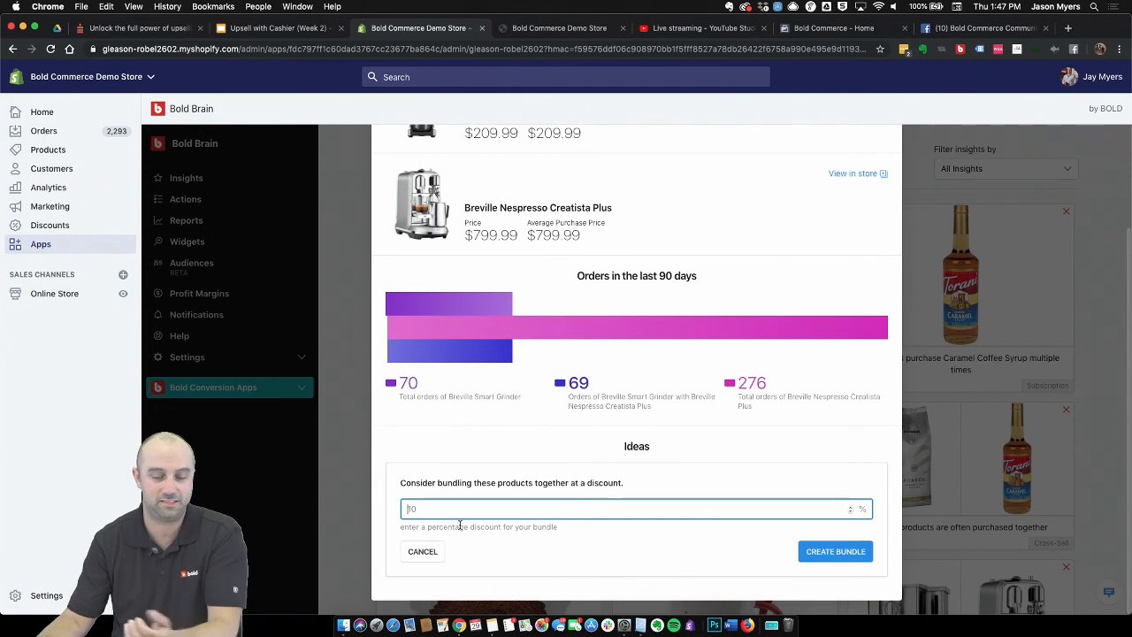
scroll(485, 308, up, 1)
scroll(485, 306, down, 1)
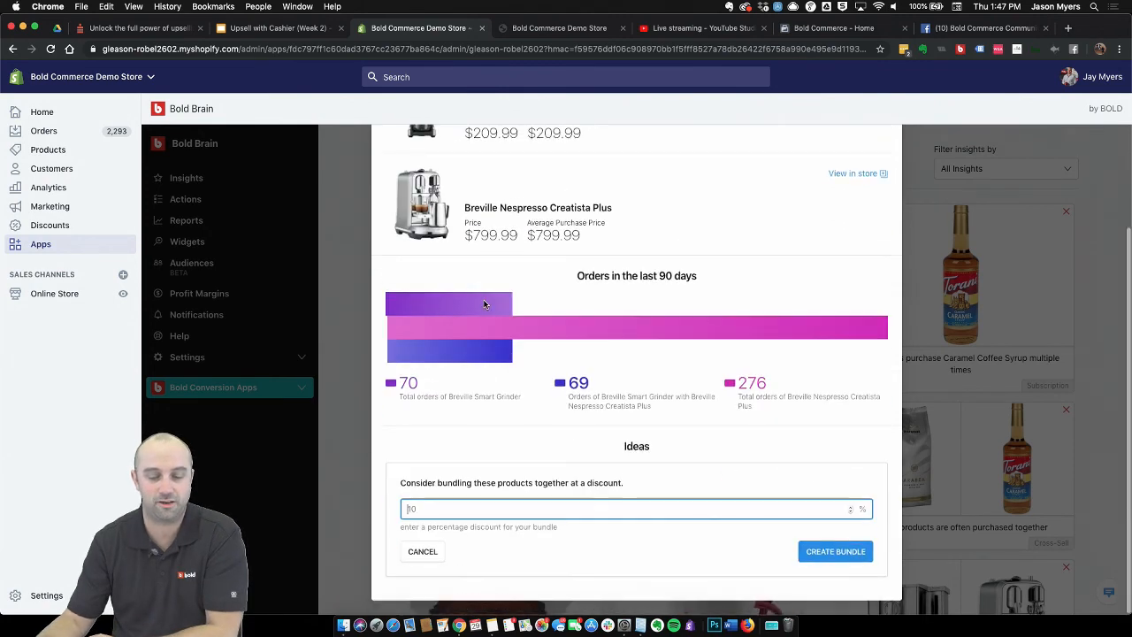
text(20)
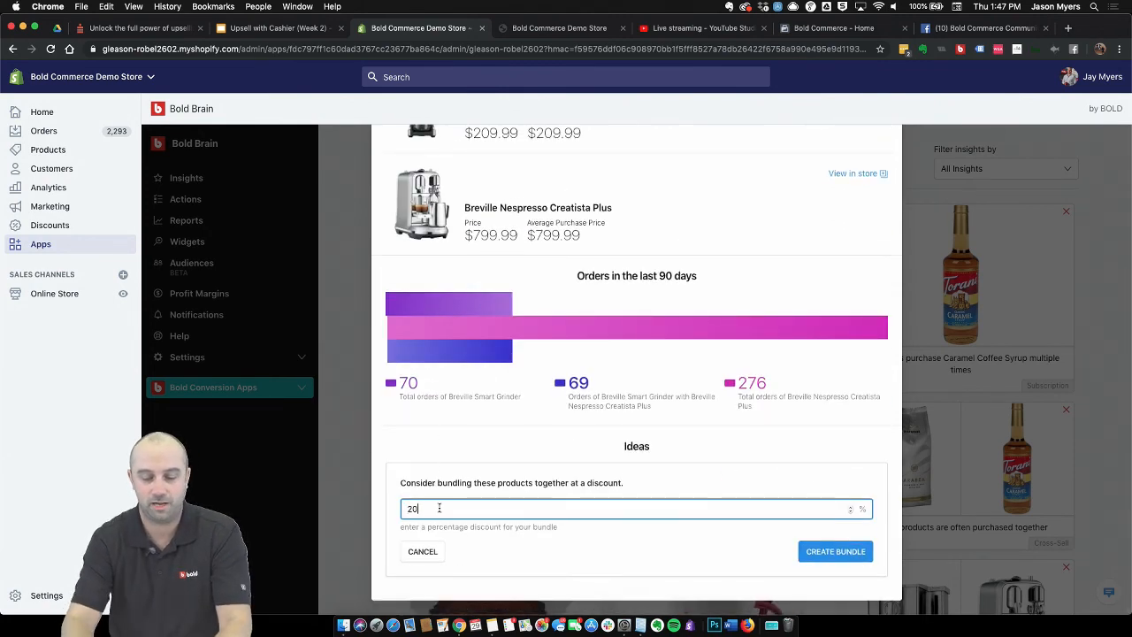